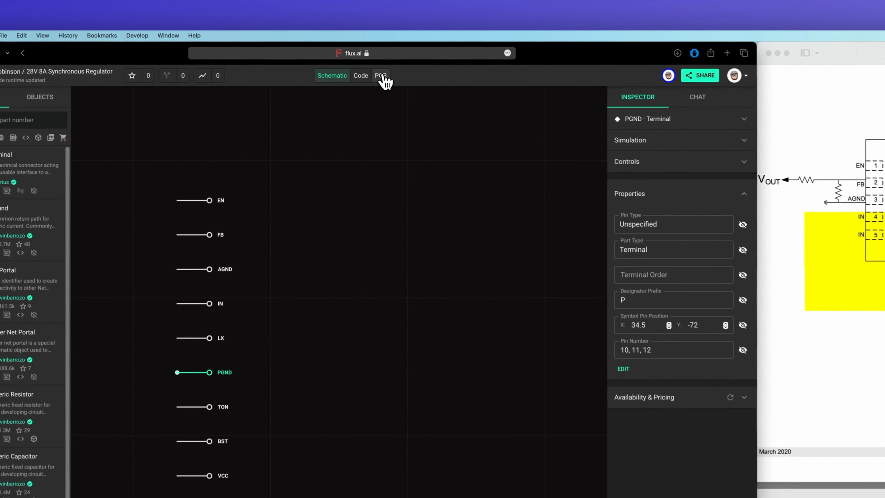
- Switch the regulator project to the PCB view and bring up the recommended land pattern page in the datasheet
{"action": "left_click", "coordinate": [348, 61]}
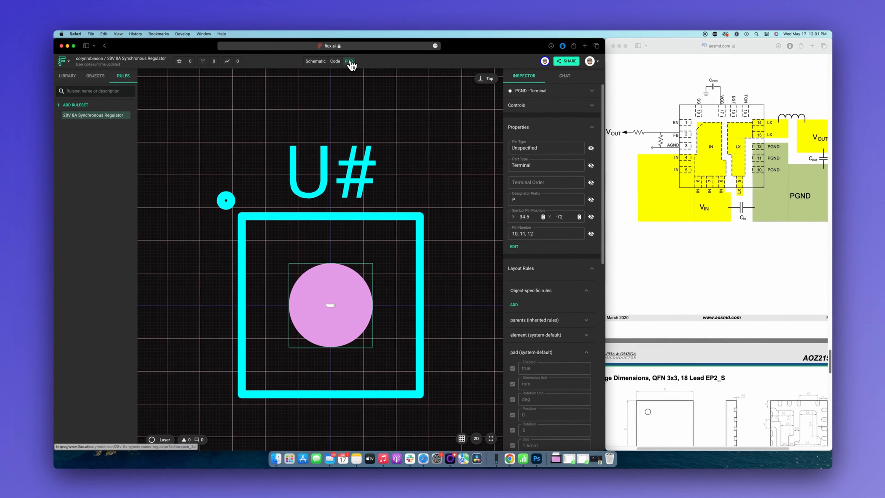
{"action": "left_click", "coordinate": [324, 109]}
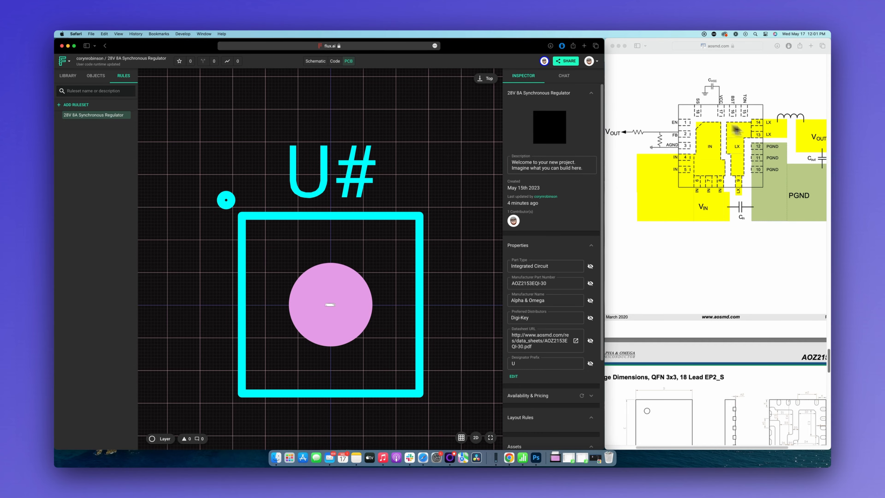
{"action": "scroll", "coordinate": [829, 337], "scroll_direction": "down", "scroll_amount": 5}
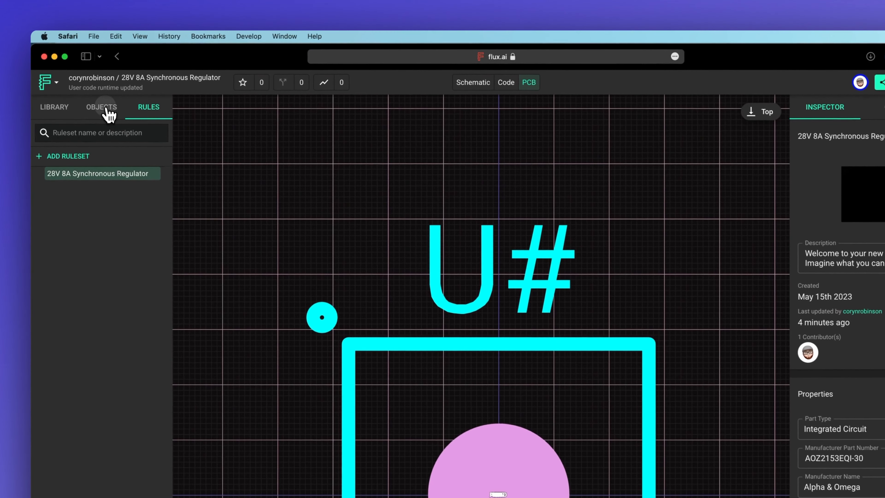
- Add a layout ruleset to the 28V 8A Synchronous Regulator and name it "default pad size"
{"action": "left_click", "coordinate": [94, 74]}
{"action": "left_click", "coordinate": [149, 111]}
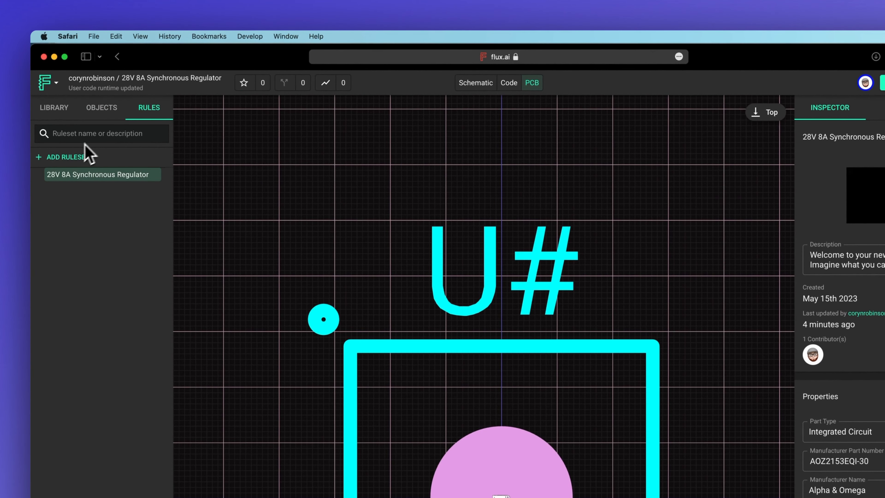
{"action": "left_click", "coordinate": [69, 158]}
{"action": "left_click", "coordinate": [80, 188]}
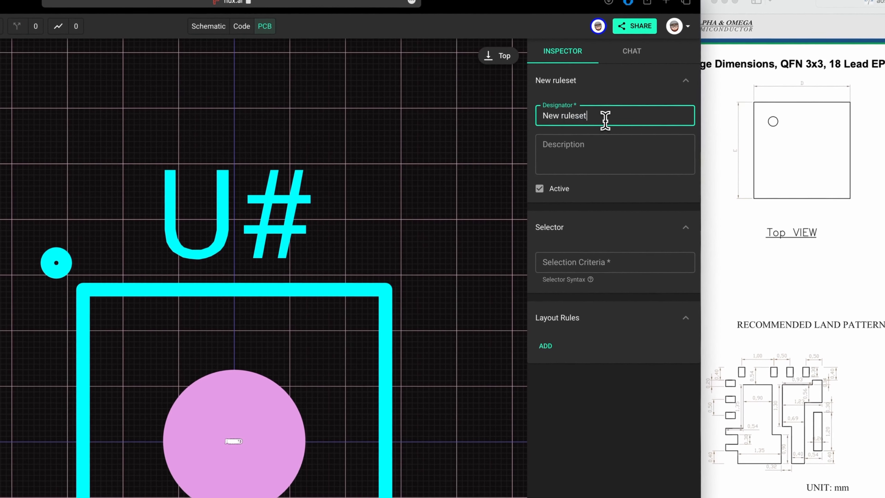
{"action": "triple_click", "coordinate": [800, 154]}
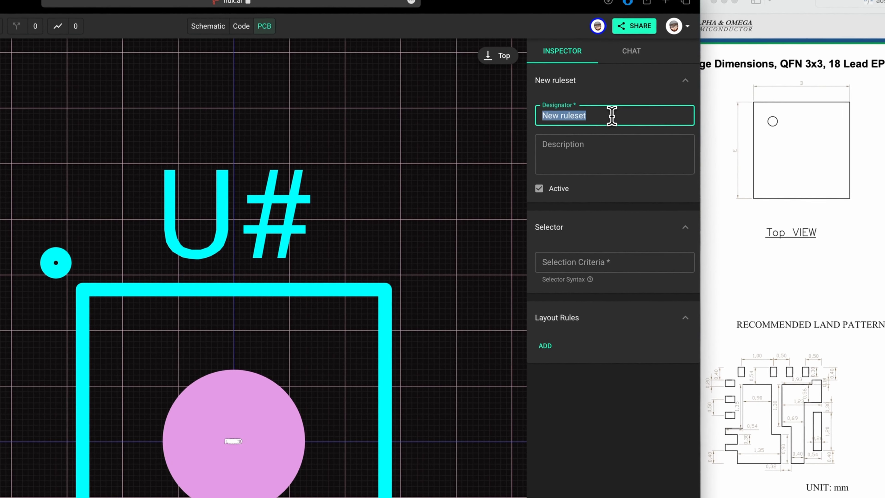
{"action": "type", "text": "default pad size"}
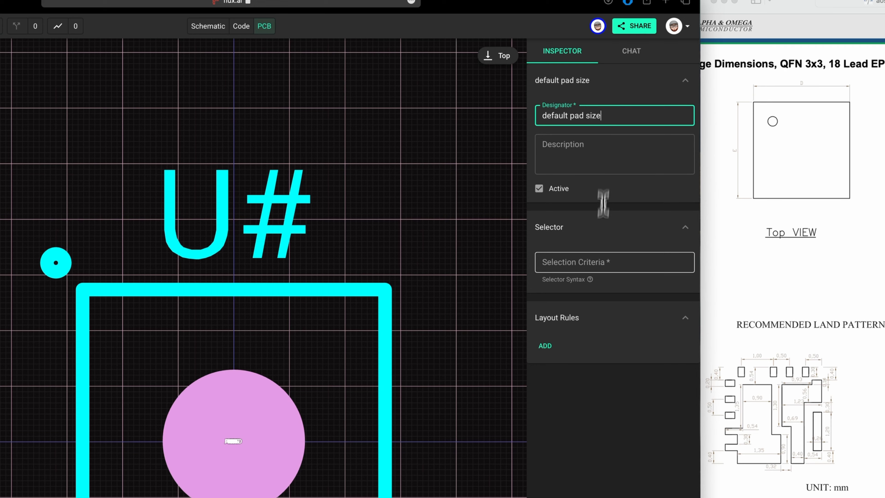
- Set the ruleset's selection criteria to "pad" and add a Size layout rule of 0.2 0.3
{"action": "left_click", "coordinate": [598, 262]}
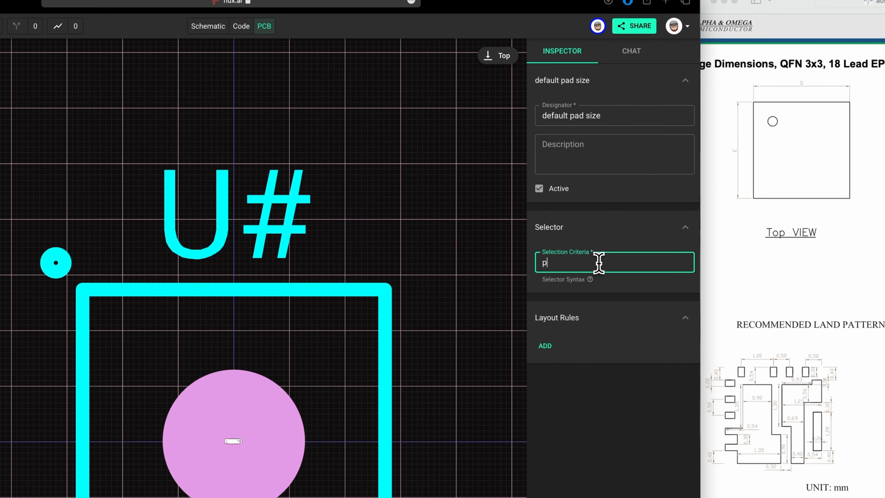
{"action": "left_click", "coordinate": [545, 345]}
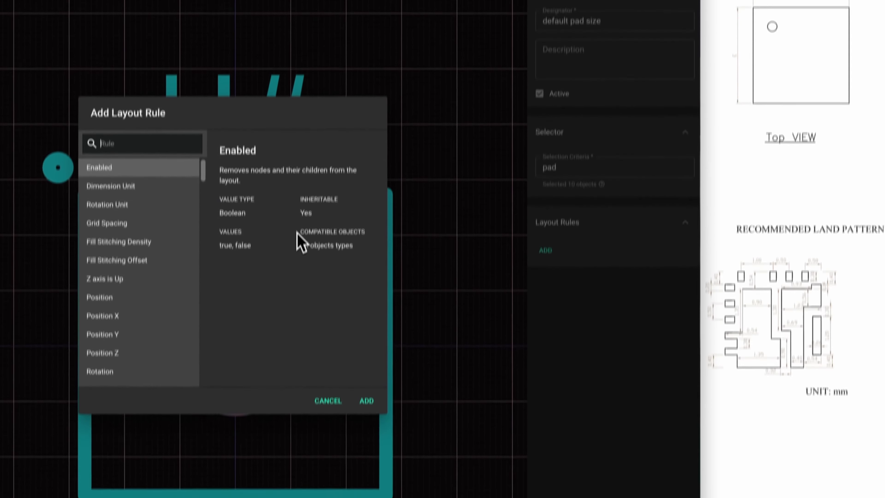
{"action": "type", "text": "size"}
{"action": "key", "text": "Return"}
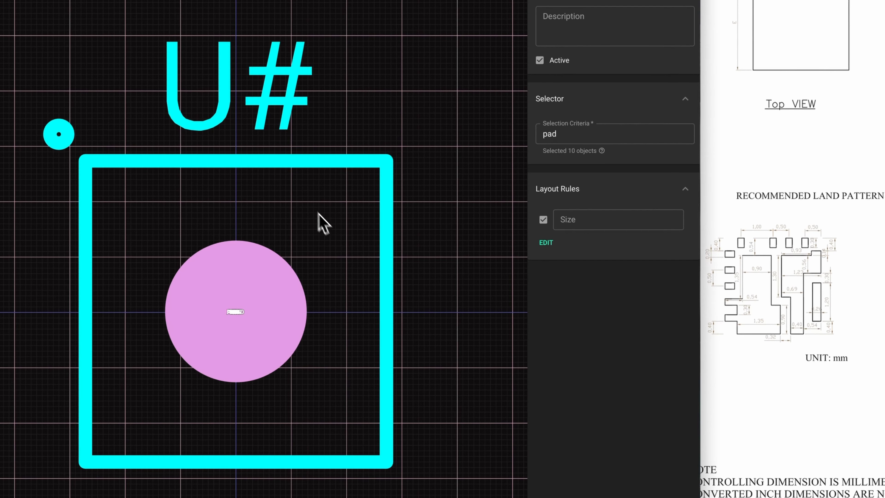
{"action": "left_click", "coordinate": [592, 220]}
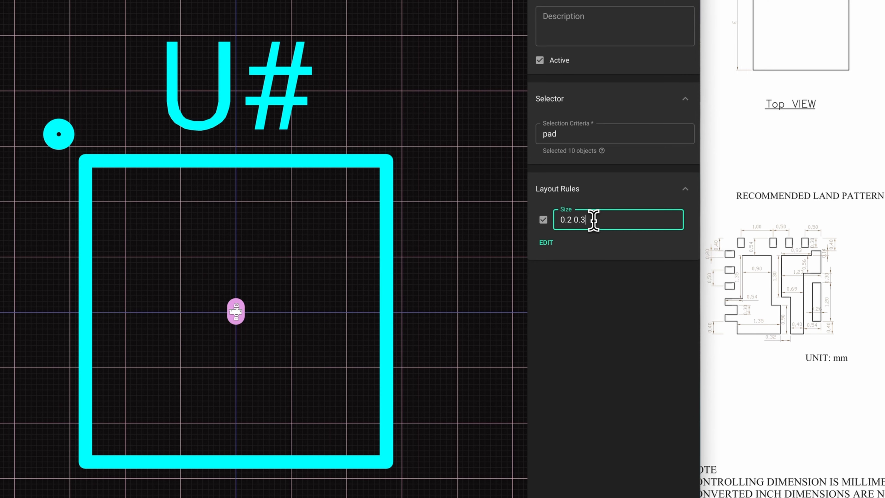
- Add a Pad Shape layout rule to the default pad size ruleset and set it to rectangle
{"action": "left_click", "coordinate": [547, 242]}
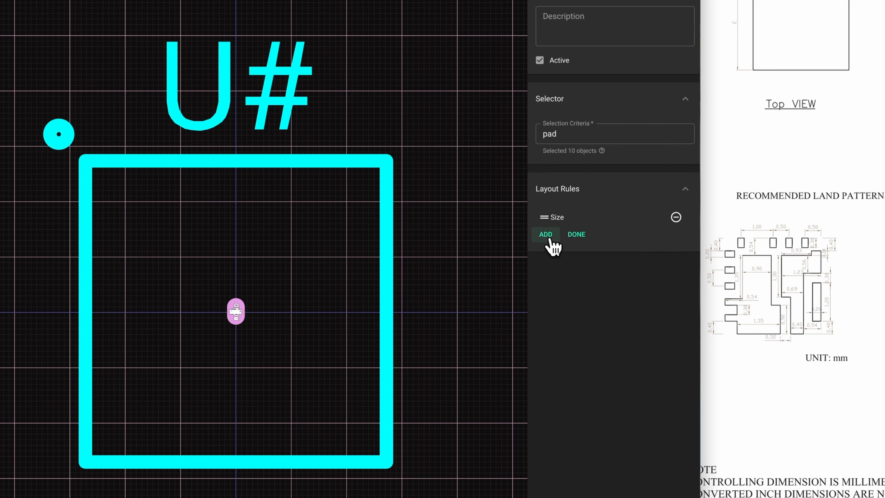
{"action": "left_click", "coordinate": [549, 238]}
{"action": "type", "text": "shape"}
{"action": "key", "text": "Return"}
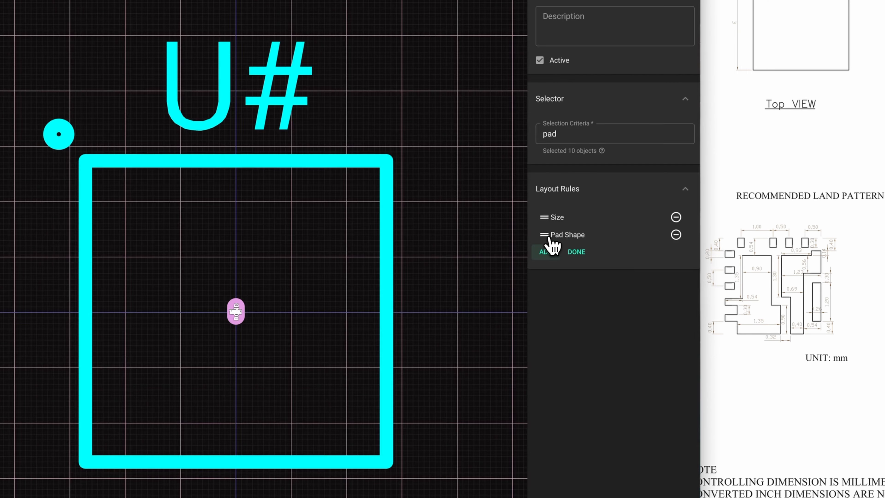
{"action": "left_click", "coordinate": [578, 248]}
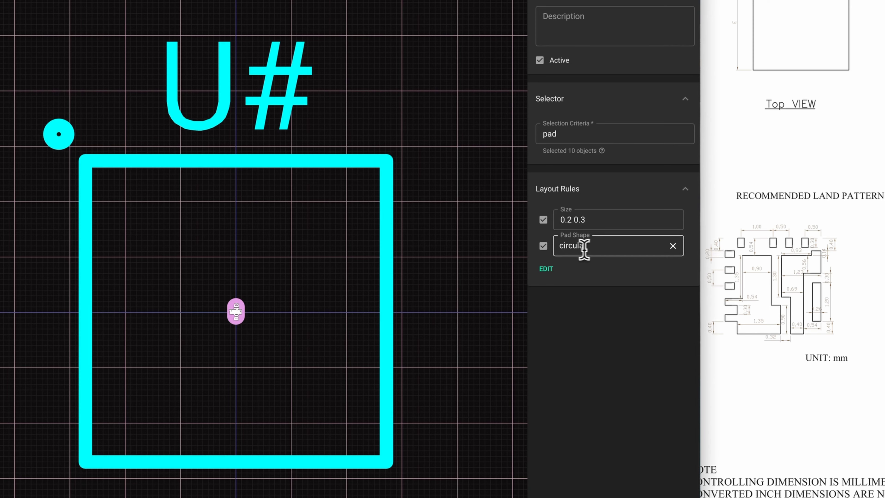
{"action": "left_click", "coordinate": [584, 249]}
{"action": "left_click", "coordinate": [601, 270]}
{"action": "left_click", "coordinate": [596, 295]}
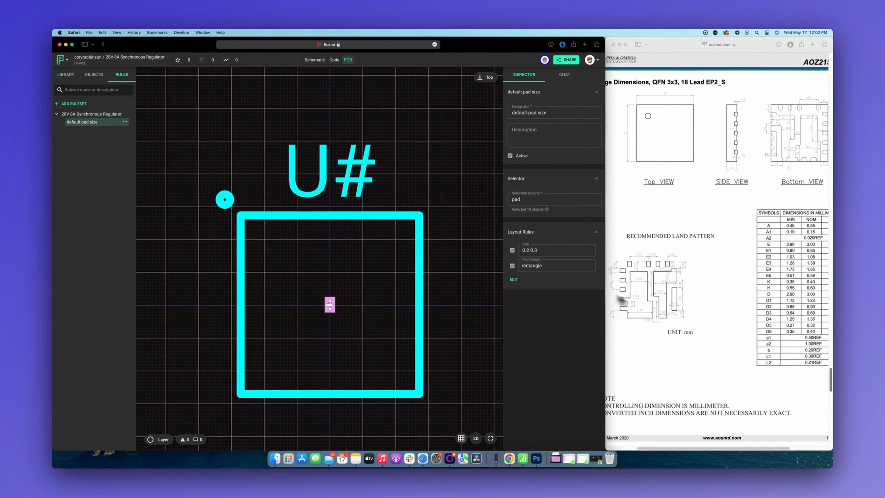
- Following the datasheet pinout, place the EN pad near the outline's upper-left corner at about -1.27, 0.97 mm, rotated 90 degrees
{"action": "left_click_drag", "start_coordinate": [829, 389], "coordinate": [829, 366]}
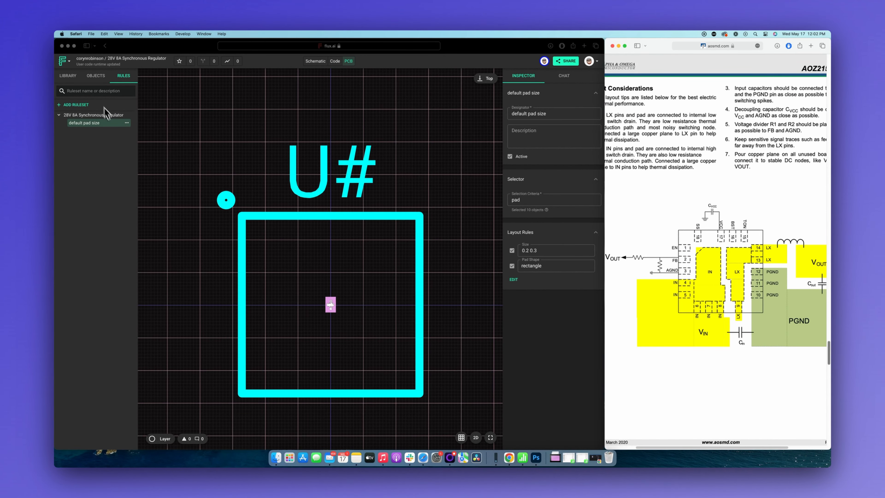
{"action": "left_click", "coordinate": [110, 117]}
{"action": "left_click", "coordinate": [95, 76]}
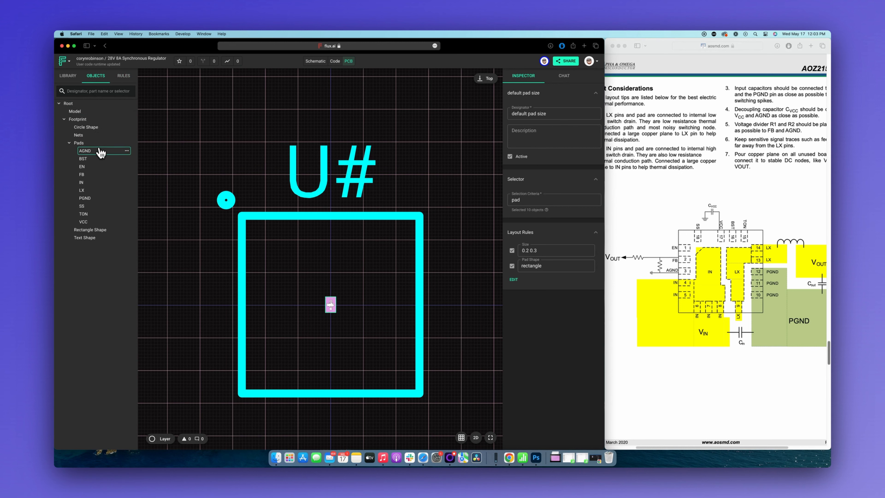
{"action": "left_click", "coordinate": [100, 167]}
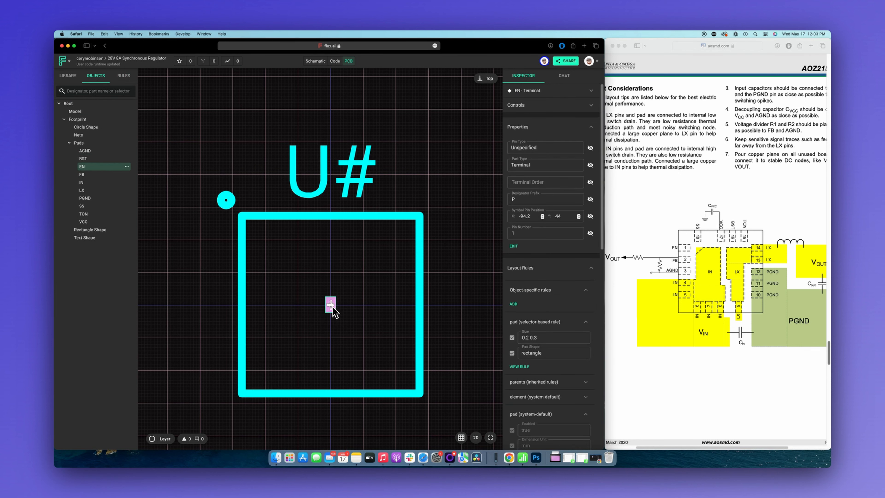
{"action": "left_click_drag", "start_coordinate": [332, 307], "coordinate": [266, 257]}
{"action": "key", "text": "r"}
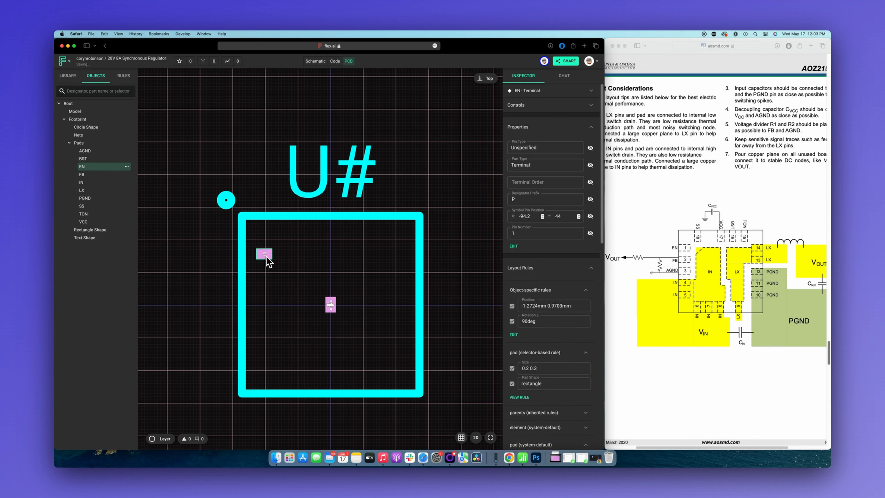
{"action": "left_click", "coordinate": [266, 277]}
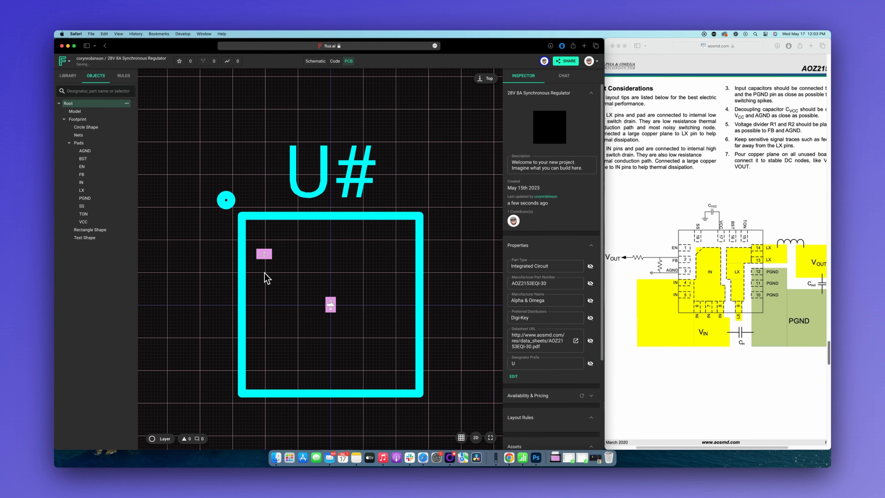
- Place the FB and AGND pads in a column below the EN pad, each rotated 90 degrees
{"action": "left_click", "coordinate": [98, 174]}
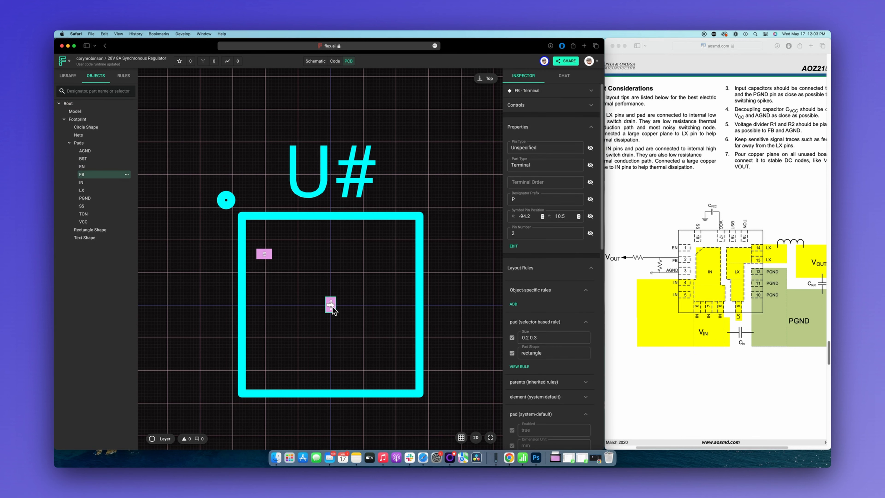
{"action": "left_click_drag", "start_coordinate": [332, 310], "coordinate": [271, 283]}
{"action": "key", "text": "r"}
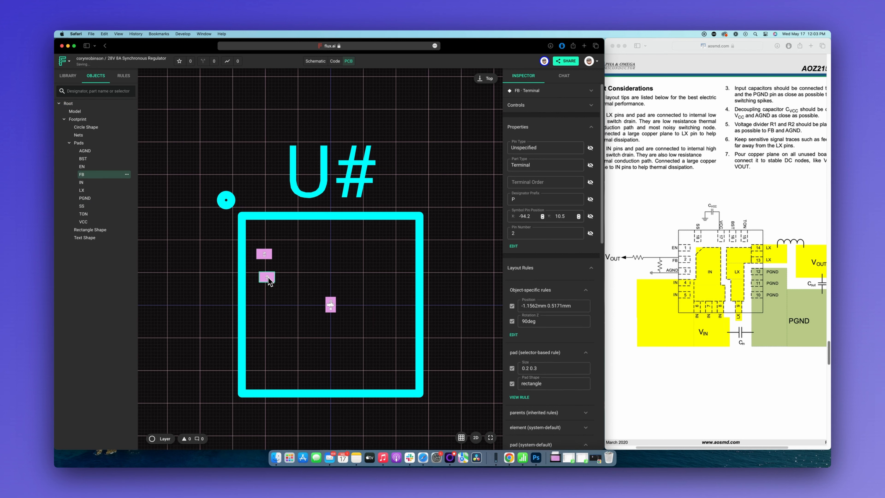
{"action": "left_click", "coordinate": [101, 151]}
{"action": "left_click_drag", "start_coordinate": [329, 303], "coordinate": [266, 301]}
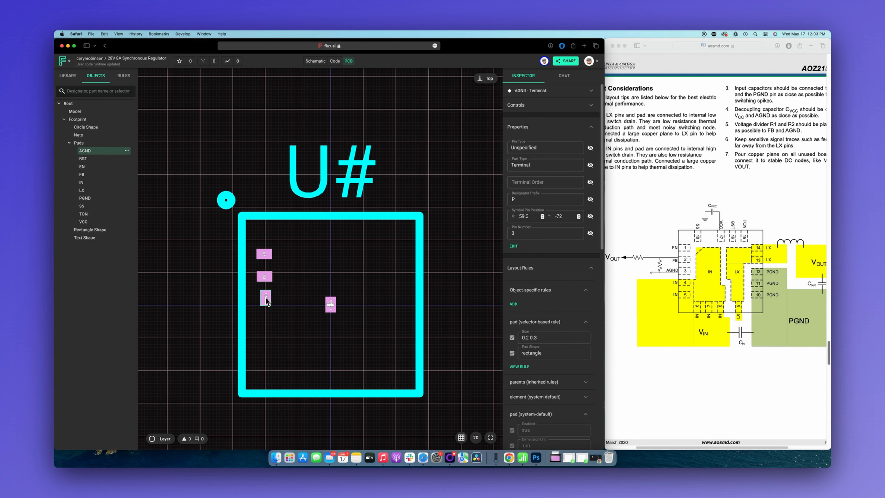
{"action": "key", "text": "r"}
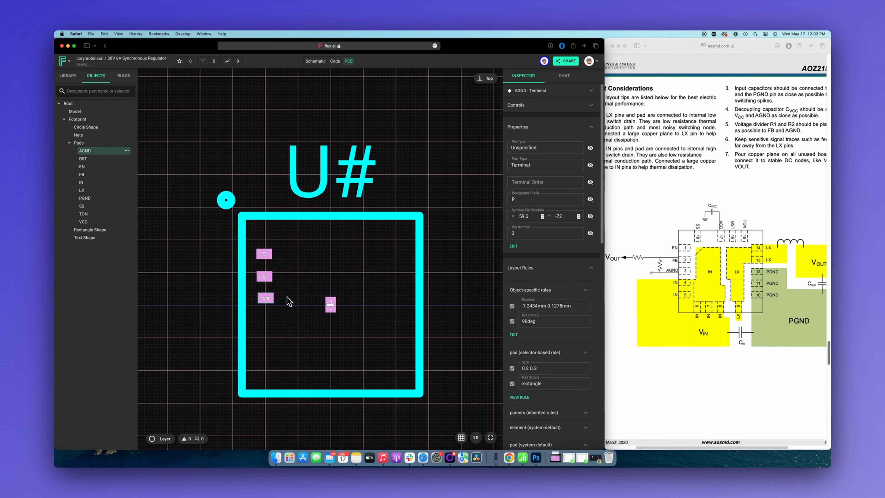
{"action": "left_click", "coordinate": [288, 300]}
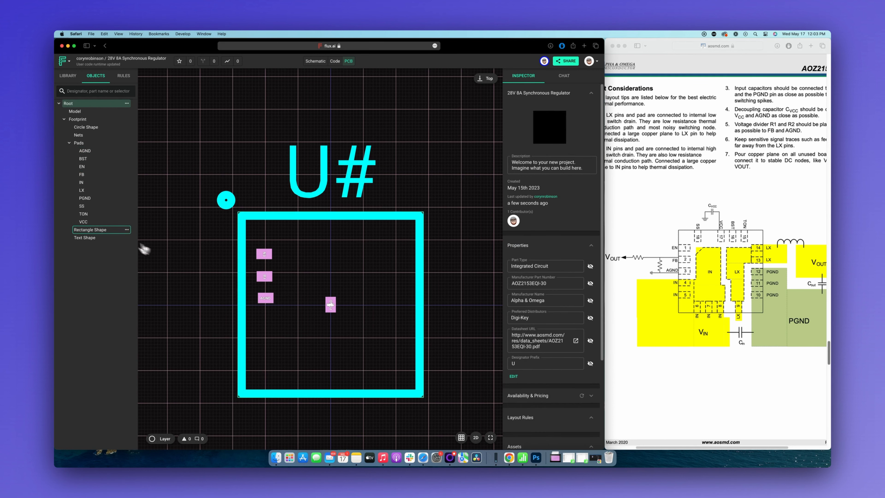
- Place the SS, VCC, BST and TON pads from left to right in a row just inside the outline's upper edge
{"action": "left_click", "coordinate": [120, 206]}
{"action": "left_click_drag", "start_coordinate": [331, 311], "coordinate": [303, 244]}
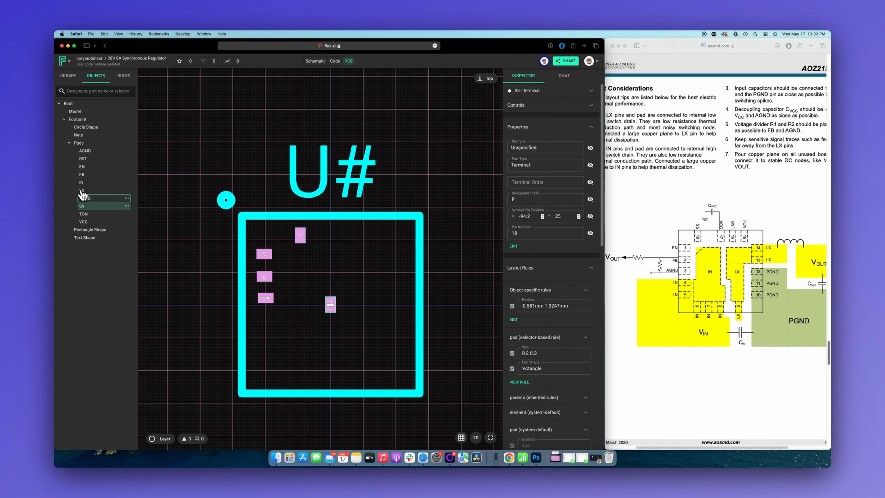
{"action": "left_click", "coordinate": [94, 223]}
{"action": "left_click_drag", "start_coordinate": [330, 305], "coordinate": [328, 240]}
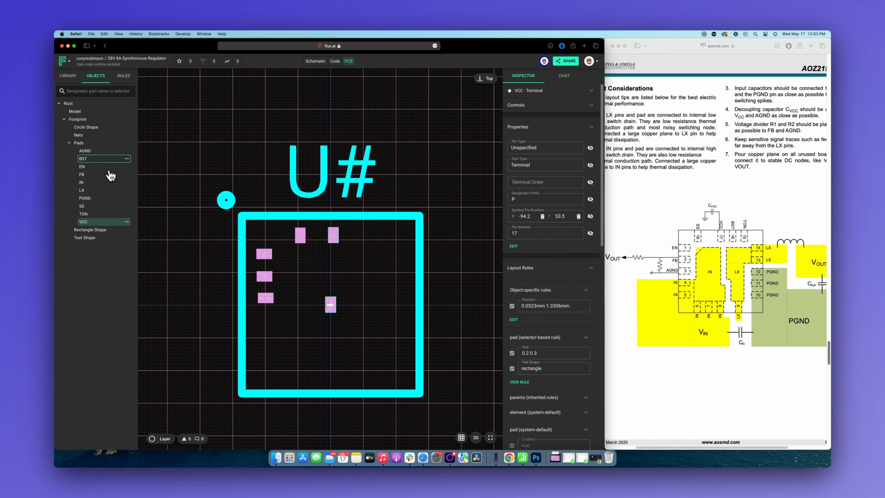
{"action": "left_click", "coordinate": [104, 158]}
{"action": "left_click_drag", "start_coordinate": [330, 304], "coordinate": [358, 240]}
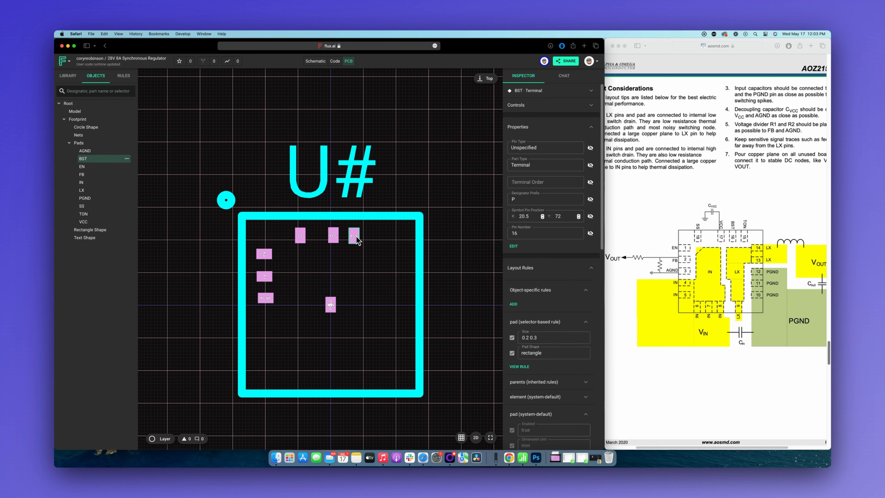
{"action": "left_click", "coordinate": [100, 214]}
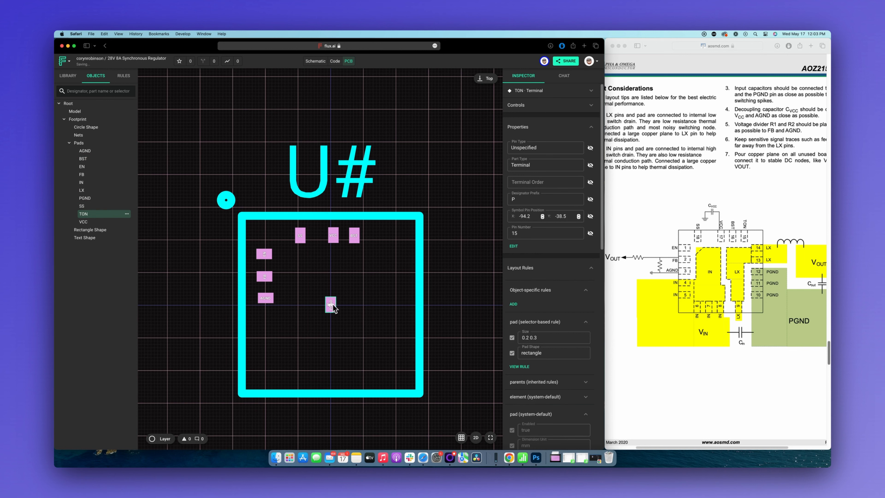
{"action": "left_click_drag", "start_coordinate": [330, 305], "coordinate": [378, 238]}
{"action": "left_click", "coordinate": [382, 279]}
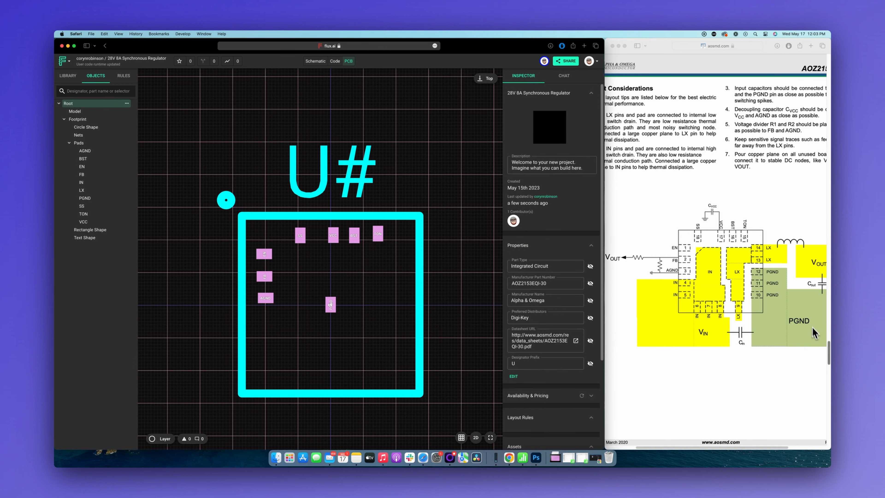
- Return to the datasheet's recommended land pattern and enlarge it to examine the pad dimensions and spacings
{"action": "left_click_drag", "start_coordinate": [830, 350], "coordinate": [828, 380]}
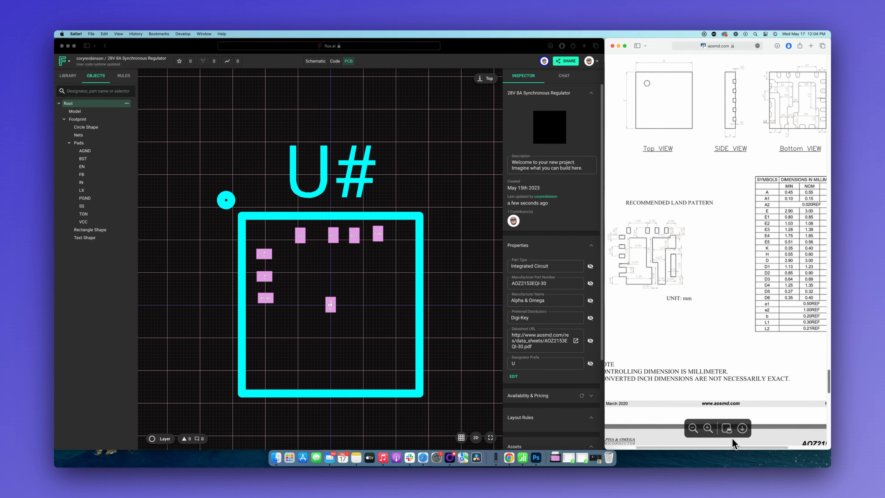
{"action": "left_click", "coordinate": [708, 428]}
{"action": "left_click", "coordinate": [707, 428]}
{"action": "scroll", "coordinate": [701, 449], "scroll_direction": "left", "scroll_amount": 1}
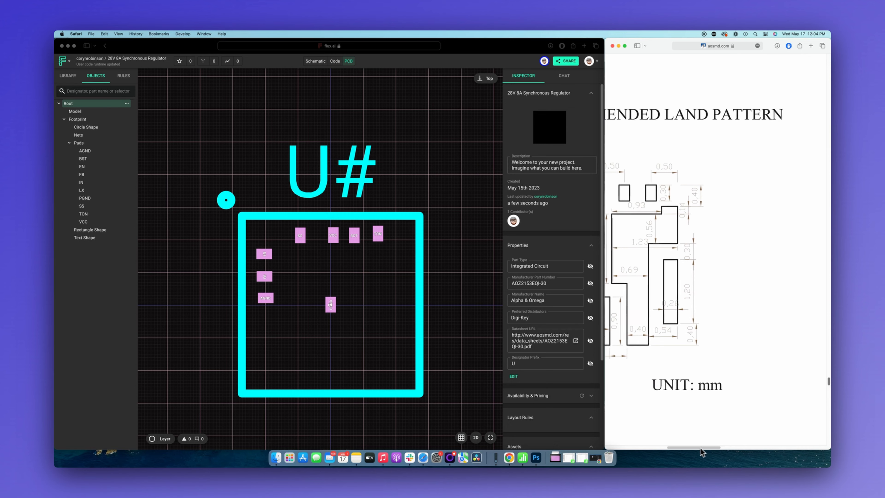
{"action": "left_click_drag", "start_coordinate": [701, 449], "coordinate": [665, 447]}
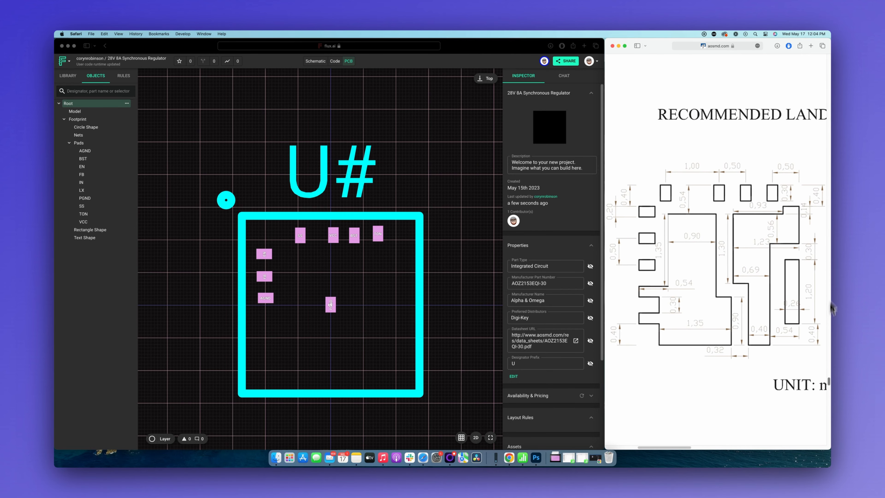
{"action": "left_click_drag", "start_coordinate": [829, 385], "coordinate": [829, 387]}
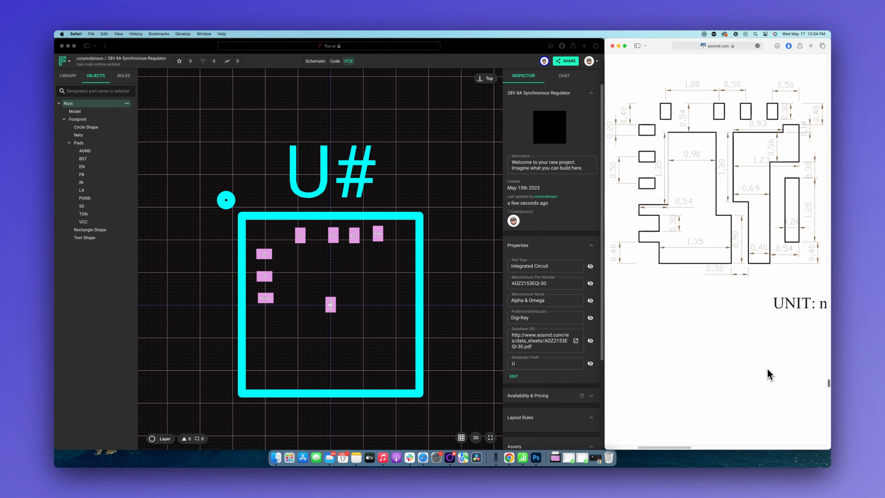
- Switch to Calculator and work out the outer pads' centre offset from the footprint origin, starting from 1.5
{"action": "key", "text": "XF86Calculator"}
{"action": "type", "text": "1.5"}
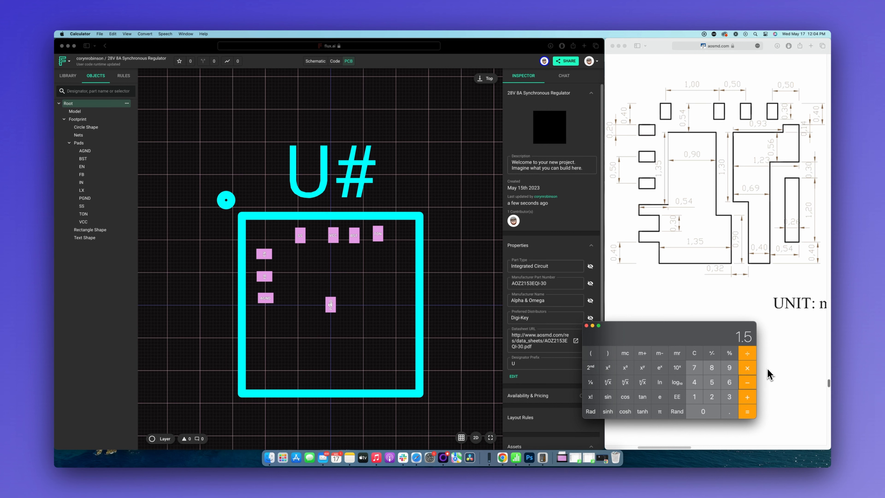
{"action": "type", "text": "01.35"}
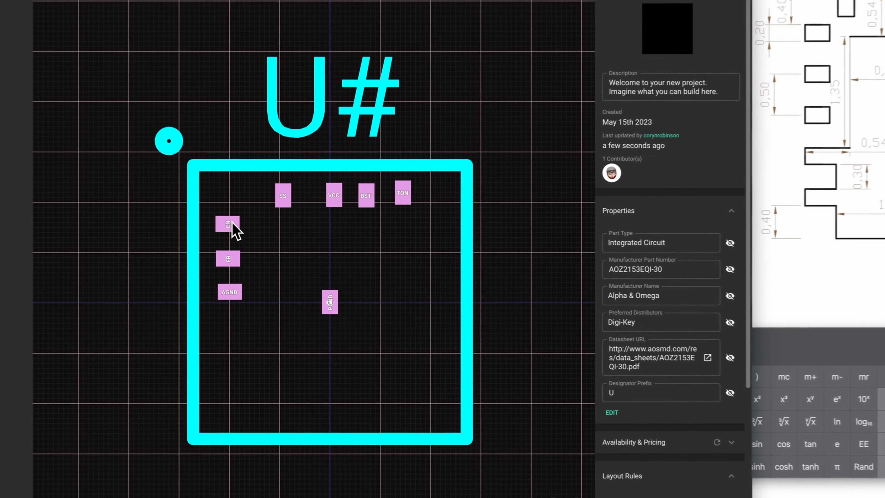
- Set the EN pad's position to exactly -1.35 mm, 1 mm
{"action": "left_click", "coordinate": [223, 227]}
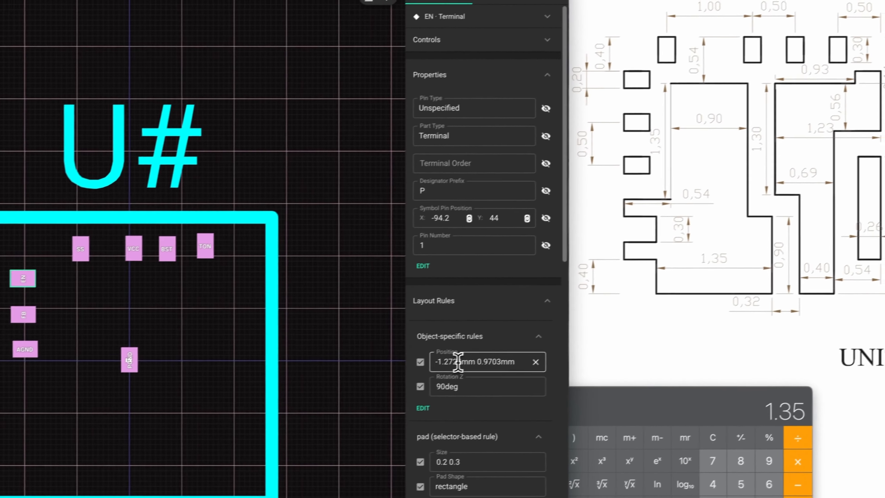
{"action": "left_click", "coordinate": [457, 362]}
{"action": "key", "text": "BackSpace"}
{"action": "key", "text": "BackSpace"}
{"action": "key", "text": "BackSpace"}
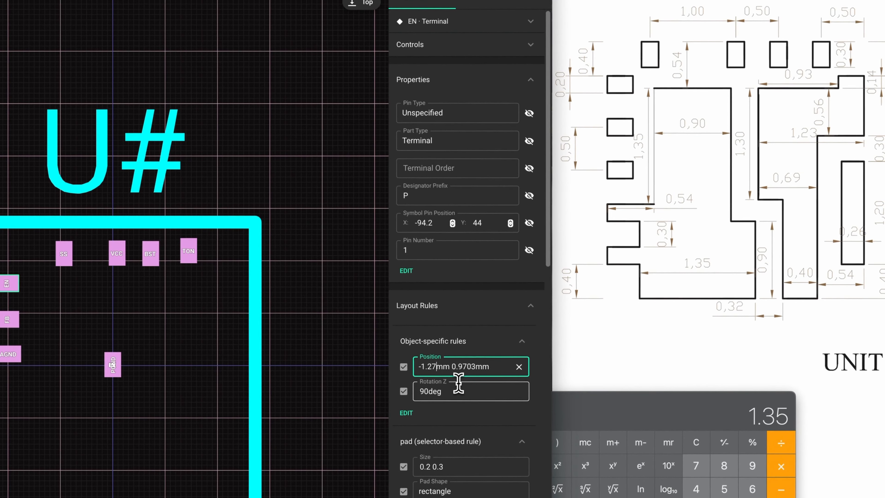
{"action": "key", "text": "BackSpace"}
{"action": "type", "text": "35"}
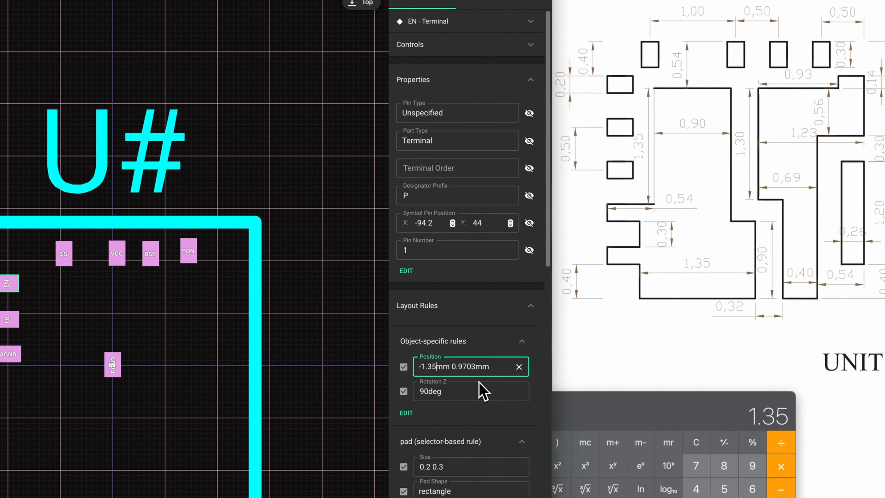
{"action": "left_click", "coordinate": [533, 374]}
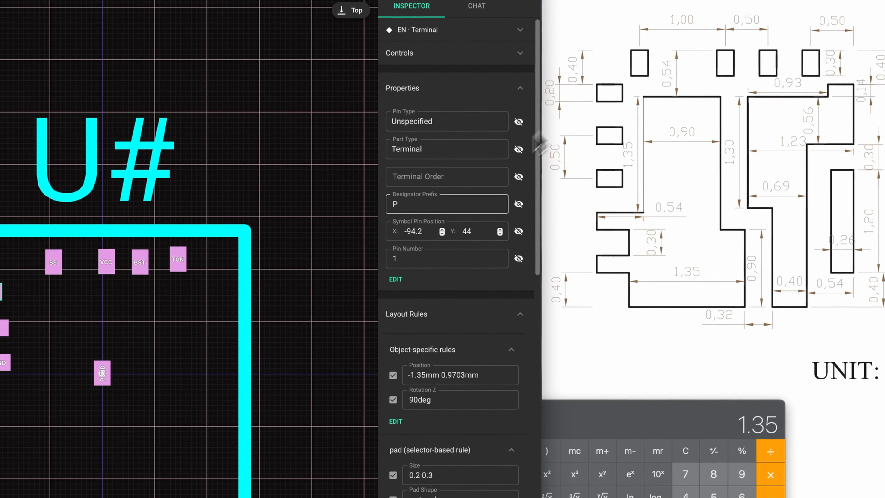
{"action": "left_click", "coordinate": [462, 375]}
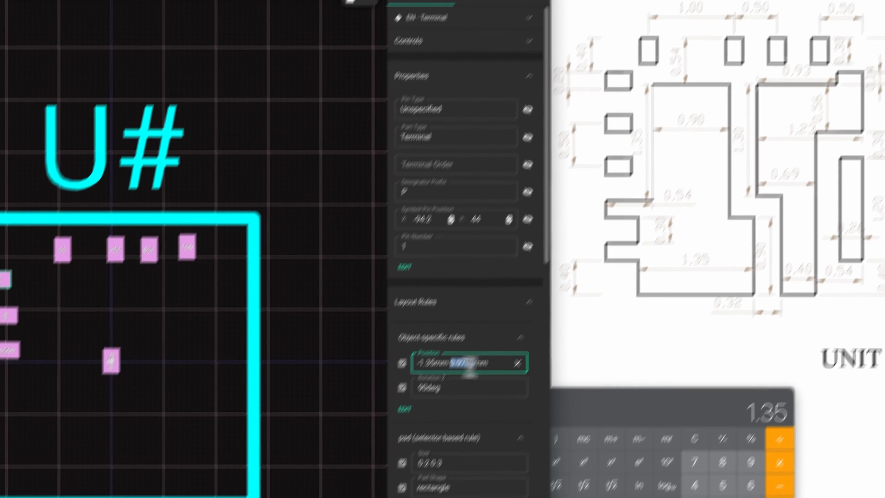
{"action": "type", "text": "1"}
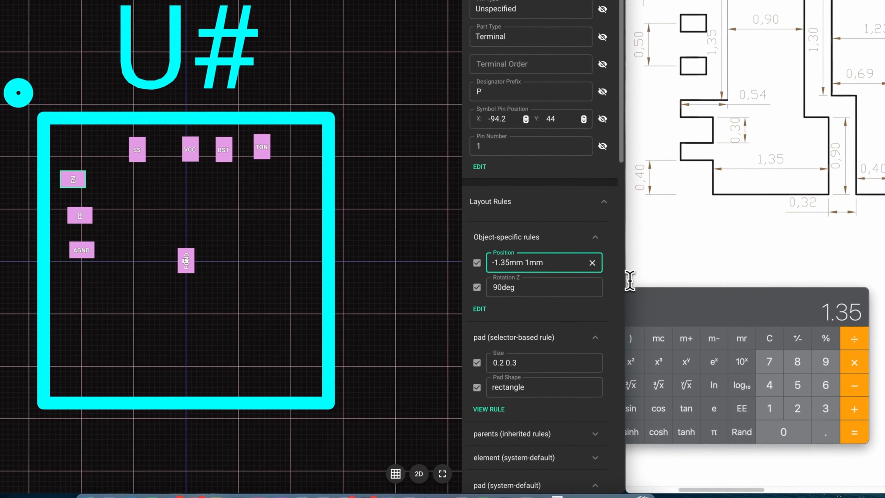
{"action": "left_click", "coordinate": [603, 318]}
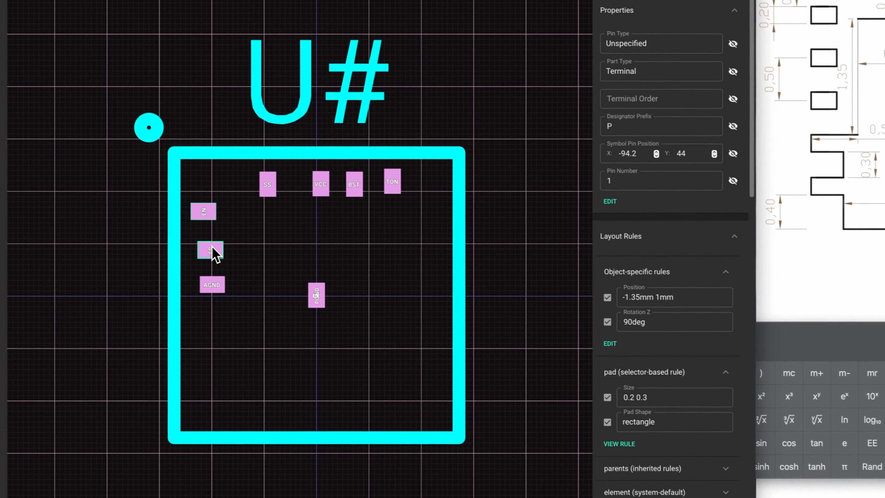
- Set the FB pad's position to -1.35 mm, 0.5 mm, in line with the EN pad
{"action": "left_click", "coordinate": [81, 213]}
{"action": "left_click", "coordinate": [491, 255]}
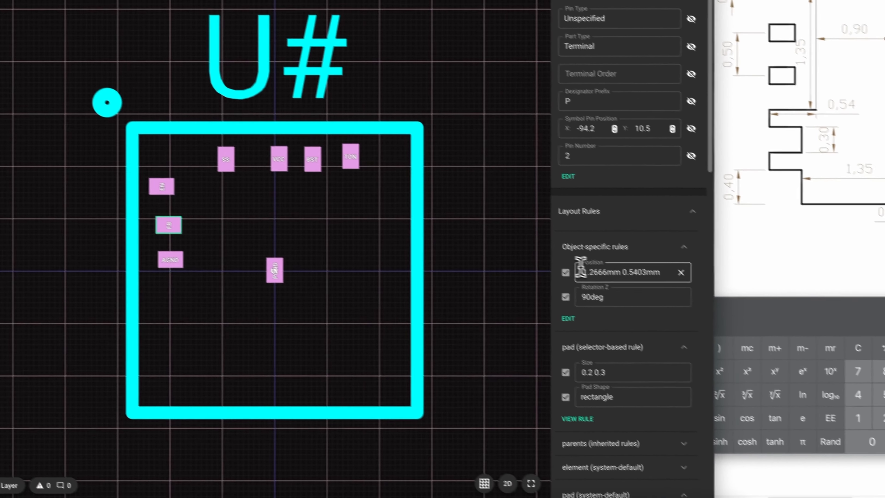
{"action": "key", "text": "BackSpace"}
{"action": "key", "text": "BackSpace"}
{"action": "key", "text": "BackSpace"}
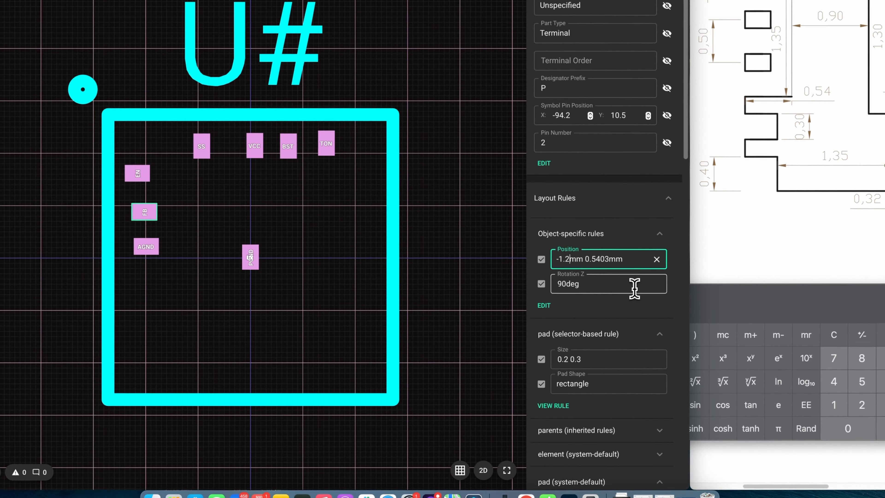
{"action": "key", "text": "BackSpace"}
{"action": "type", "text": "35"}
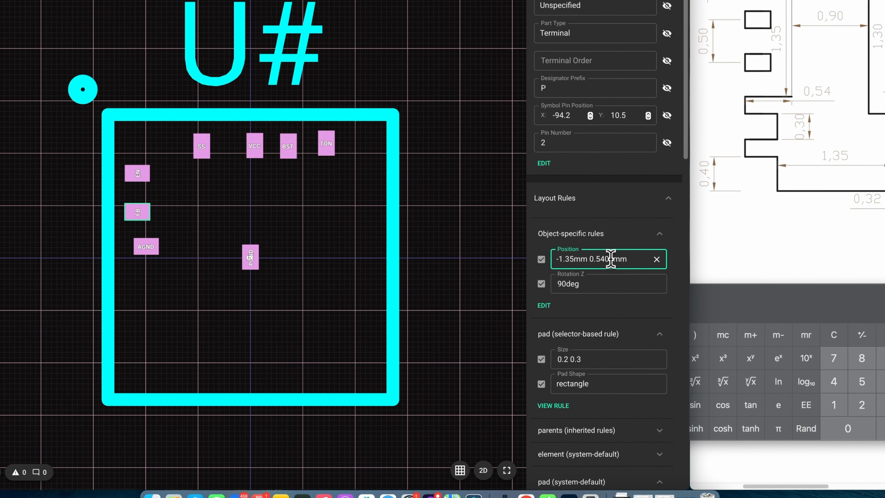
{"action": "key", "text": "Return"}
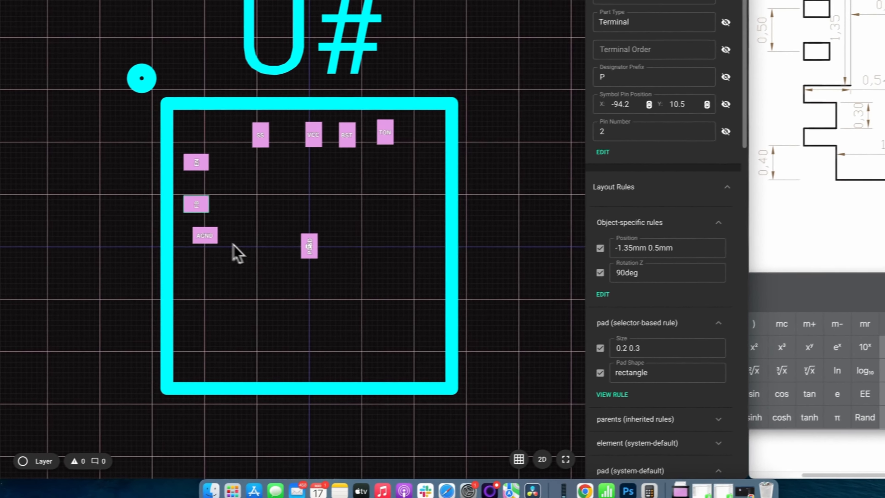
- Set the AGND pad's position to -1.35 mm, 0 mm, completing the column below EN and FB
{"action": "left_click", "coordinate": [153, 251]}
{"action": "left_click", "coordinate": [554, 240]}
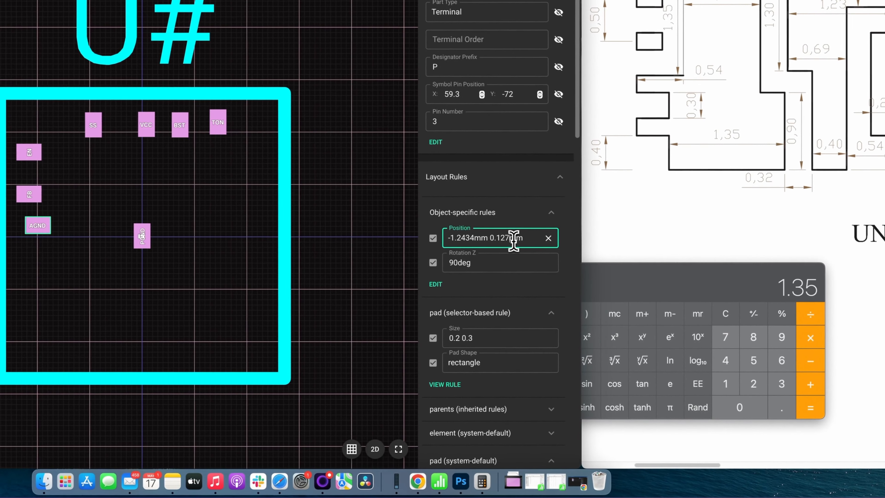
{"action": "key", "text": "BackSpace"}
{"action": "key", "text": "BackSpace"}
{"action": "key", "text": "BackSpace"}
{"action": "key", "text": "BackSpace"}
{"action": "key", "text": "BackSpace"}
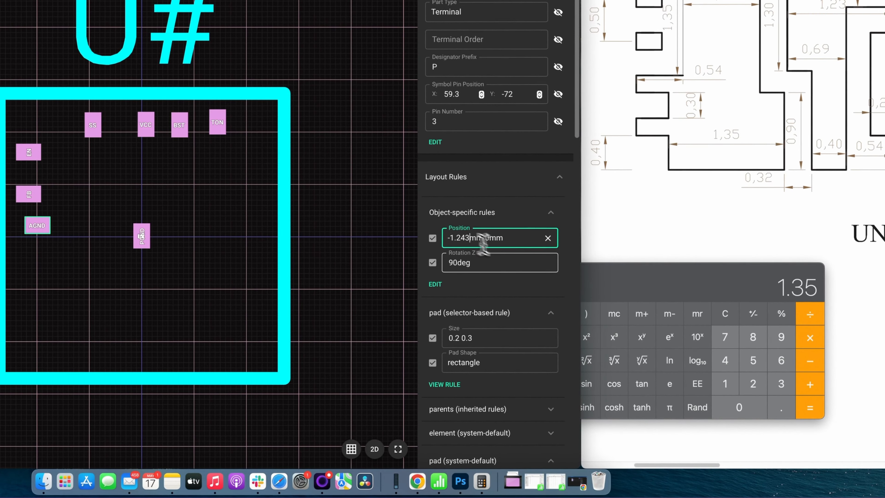
{"action": "key", "text": "Return"}
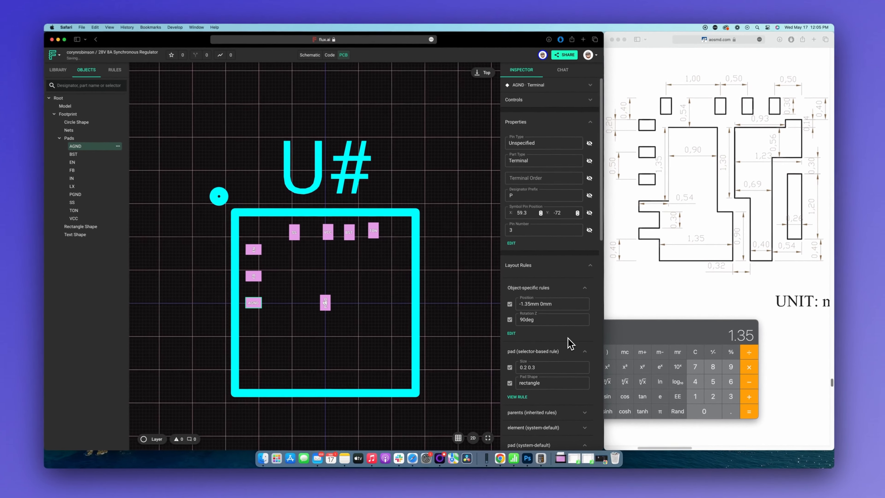
- Set the SS pad's position to -1 mm, 1.35 mm in the upper row
{"action": "left_click", "coordinate": [294, 235]}
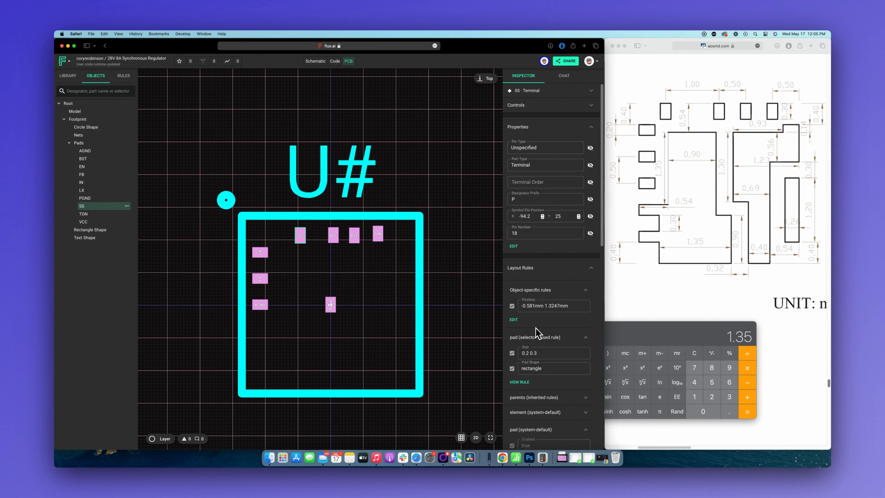
{"action": "left_click", "coordinate": [538, 305]}
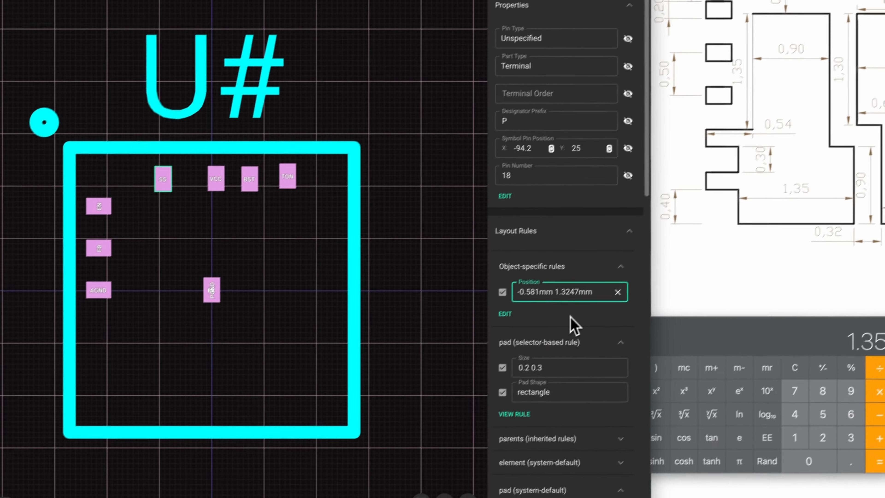
{"action": "key", "text": "BackSpace"}
{"action": "key", "text": "BackSpace"}
{"action": "key", "text": "BackSpace"}
{"action": "key", "text": "BackSpace"}
{"action": "key", "text": "BackSpace"}
{"action": "type", "text": "1"}
{"action": "left_click", "coordinate": [580, 280]}
{"action": "key", "text": "BackSpace"}
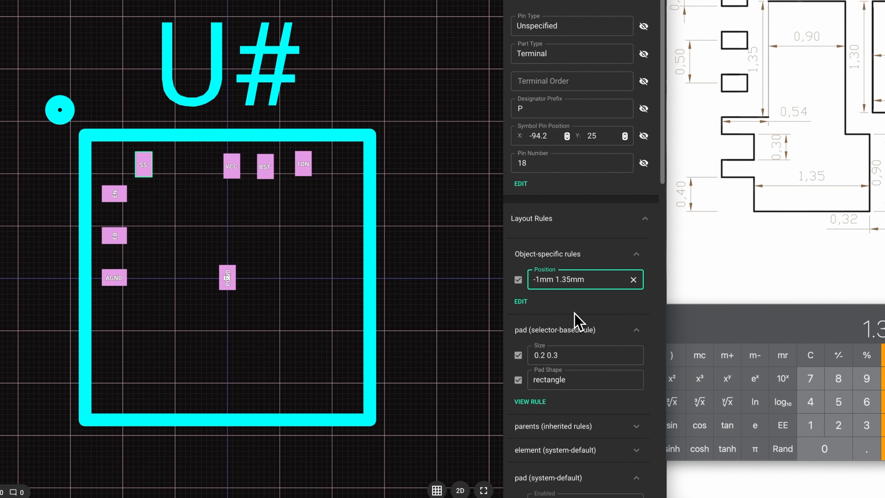
- Set the VCC pad's position to 0 mm, 1.35 mm
{"action": "left_click", "coordinate": [231, 172]}
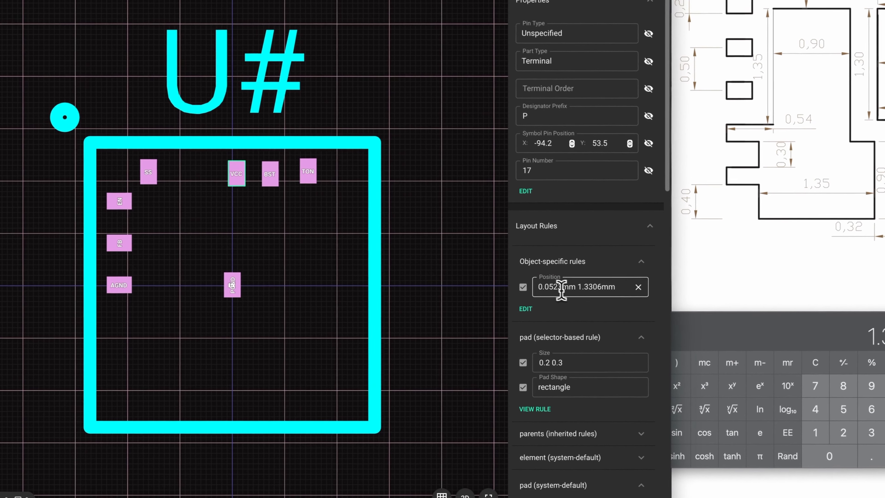
{"action": "left_click", "coordinate": [576, 286]}
{"action": "double_click", "coordinate": [575, 286]}
{"action": "type", "text": "0"}
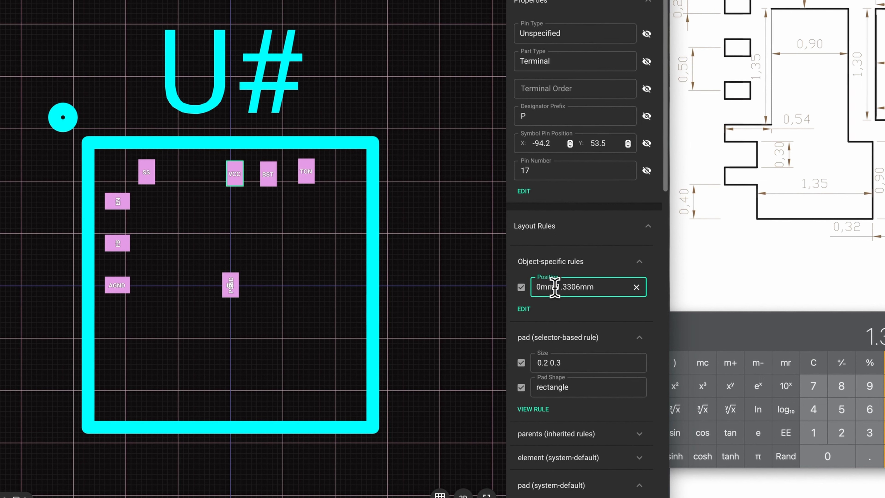
{"action": "left_click", "coordinate": [580, 286]}
{"action": "key", "text": "BackSpace"}
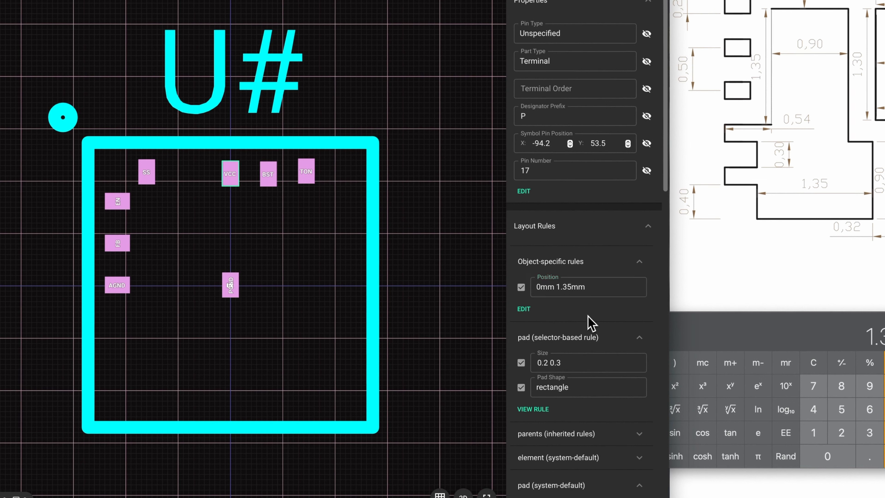
- Set the BST pad's X position to 0.5 mm and match its Y to the VCC pad's 1.35 mm
{"action": "left_click", "coordinate": [268, 176]}
{"action": "left_click", "coordinate": [562, 287]}
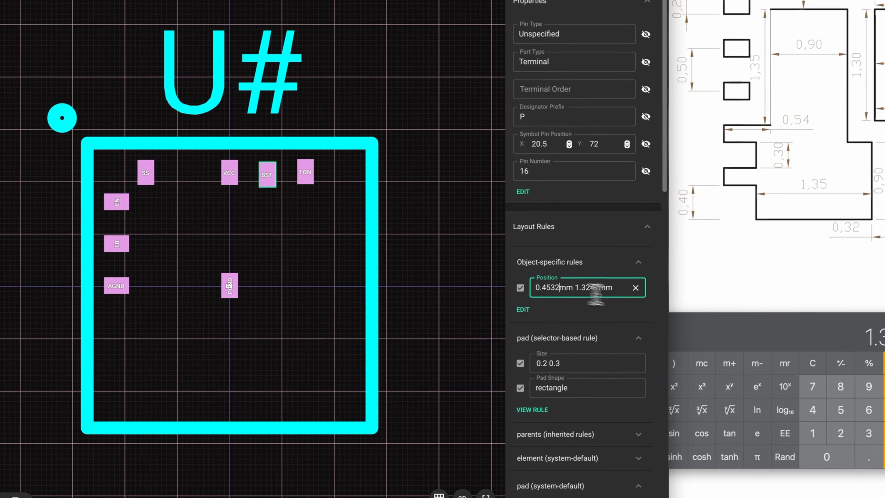
{"action": "key", "text": "BackSpace"}
{"action": "key", "text": "BackSpace"}
{"action": "key", "text": "BackSpace"}
{"action": "key", "text": "BackSpace"}
{"action": "type", "text": "5"}
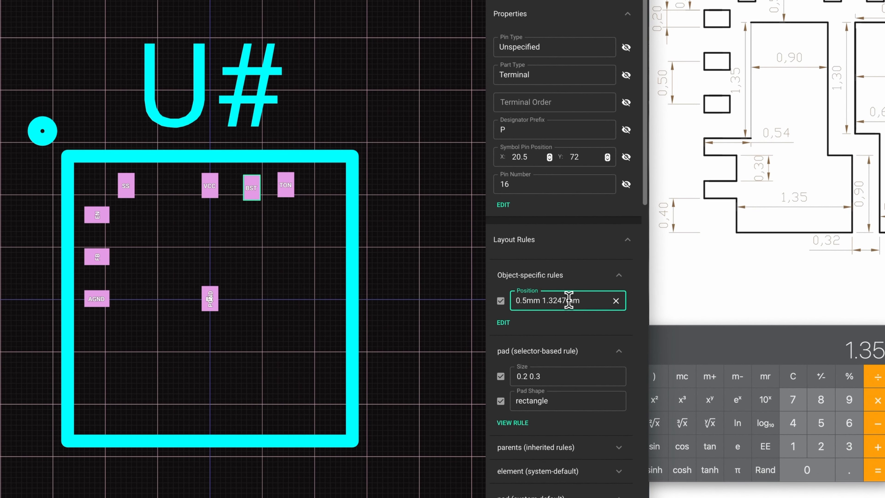
{"action": "left_click", "coordinate": [569, 300]}
{"action": "key", "text": "BackSpace"}
{"action": "key", "text": "BackSpace"}
- Set the TON pad's X position to 1 mm and match its Y to the rest of the upper row
{"action": "left_click", "coordinate": [292, 191]}
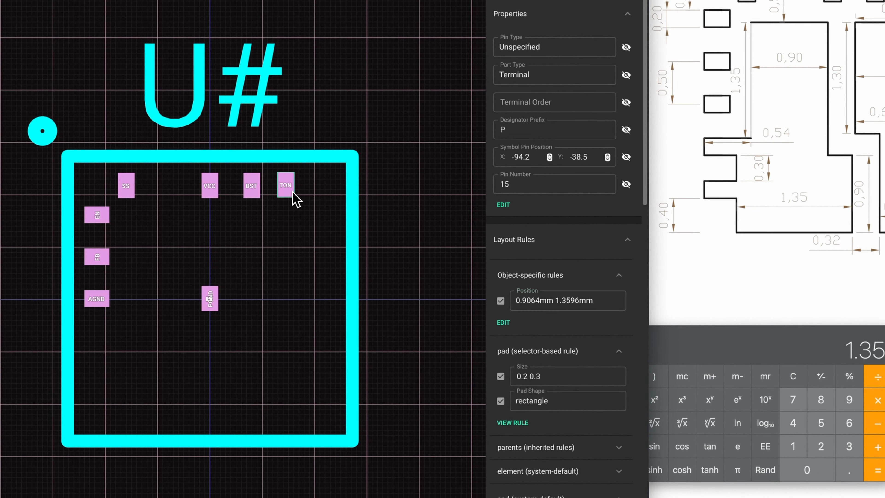
{"action": "left_click", "coordinate": [543, 302]}
{"action": "key", "text": "BackSpace"}
{"action": "key", "text": "BackSpace"}
{"action": "key", "text": "BackSpace"}
{"action": "key", "text": "BackSpace"}
{"action": "key", "text": "BackSpace"}
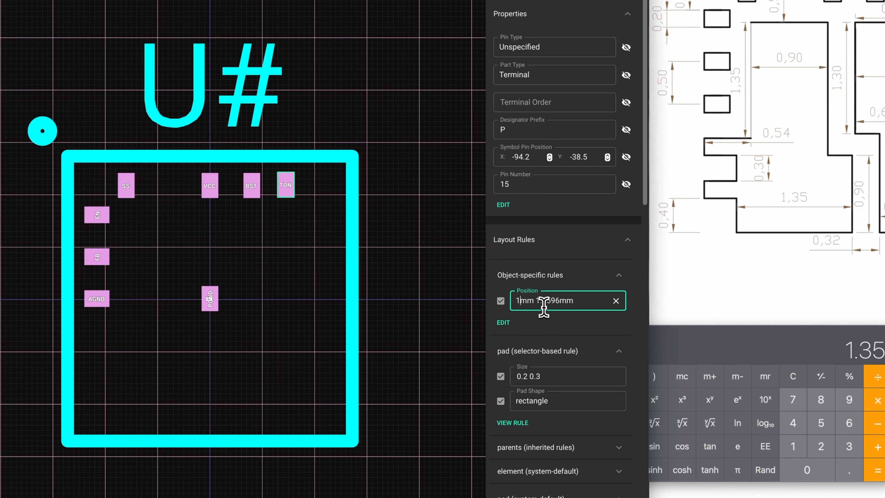
{"action": "key", "text": "BackSpace"}
{"action": "key", "text": "BackSpace"}
{"action": "left_click", "coordinate": [578, 321]}
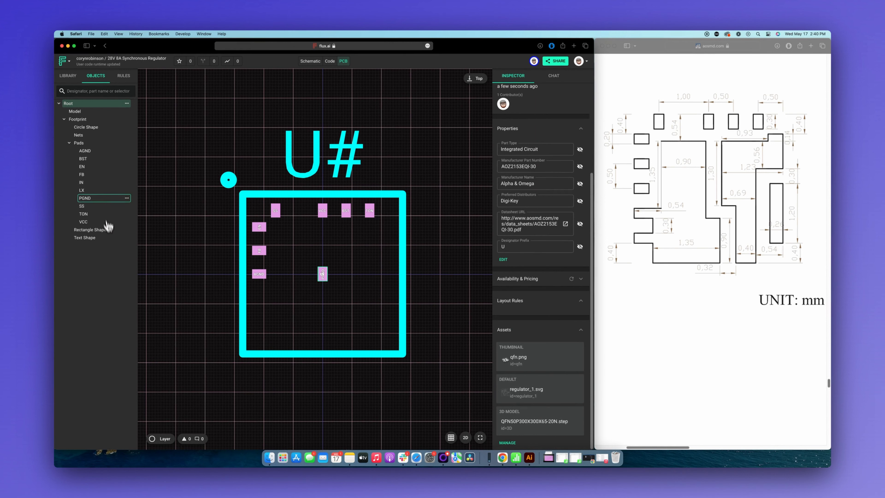
- Add a 0.26 mm by 1.2 mm size rule to the PGND pad and place it near the outline's right edge at about 1.24, -0.26 mm
{"action": "left_click", "coordinate": [103, 202]}
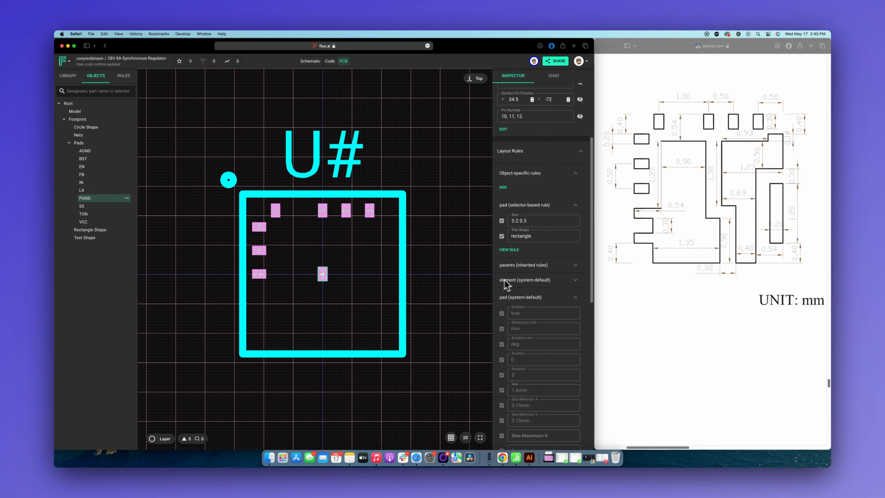
{"action": "left_click", "coordinate": [505, 187]}
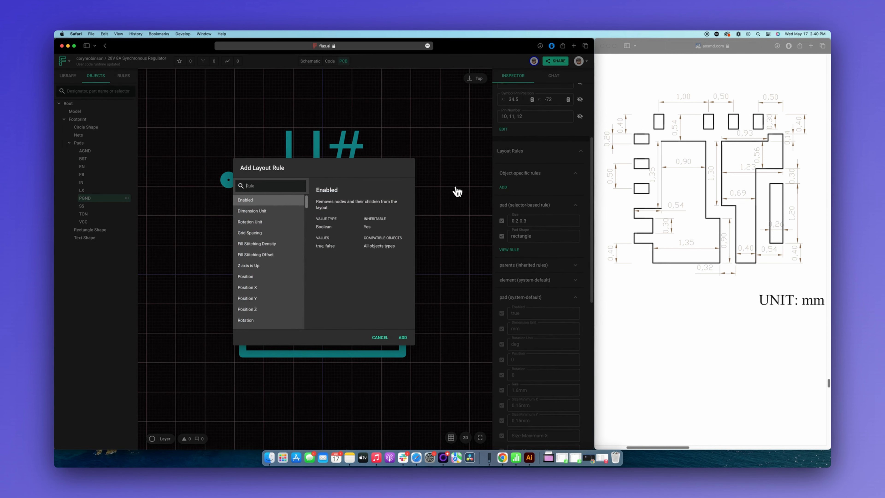
{"action": "type", "text": "size"}
{"action": "key", "text": "Return"}
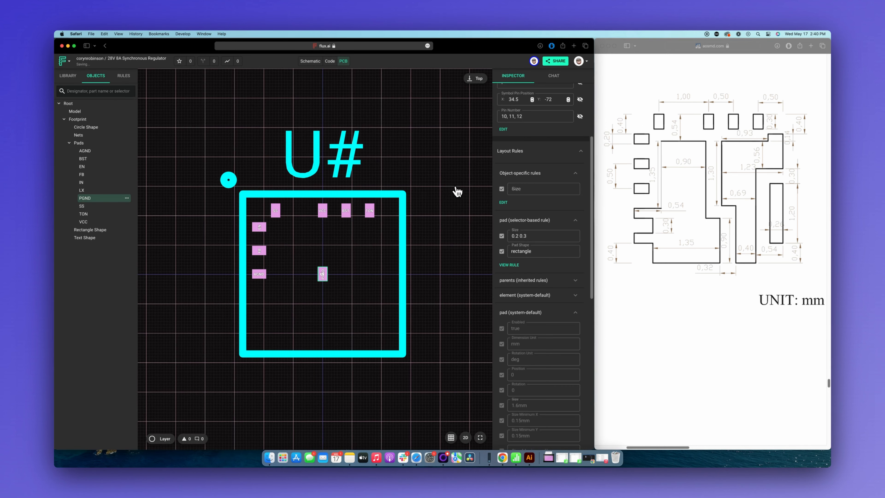
{"action": "left_click", "coordinate": [520, 189]}
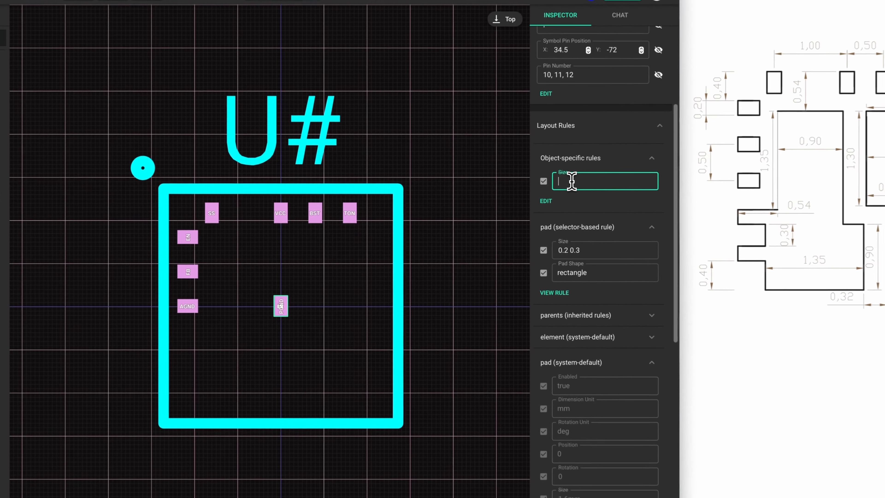
{"action": "type", "text": "0.26mm 1.2mm"}
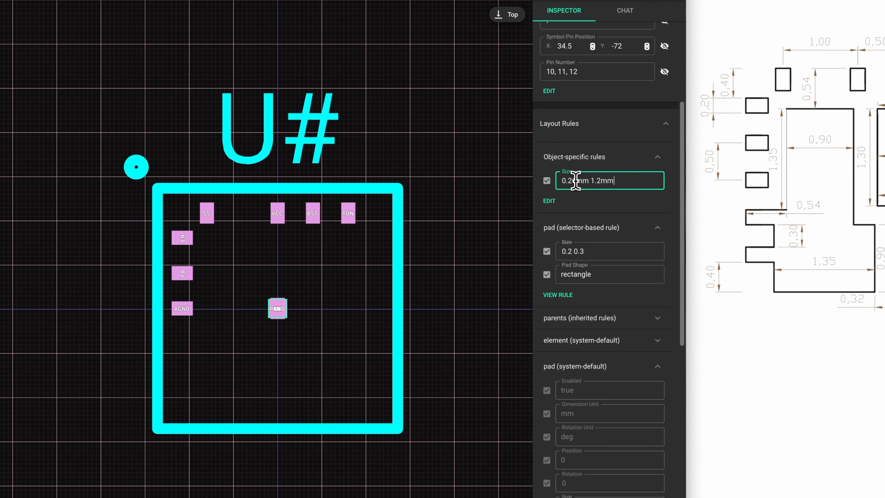
{"action": "left_click", "coordinate": [581, 199]}
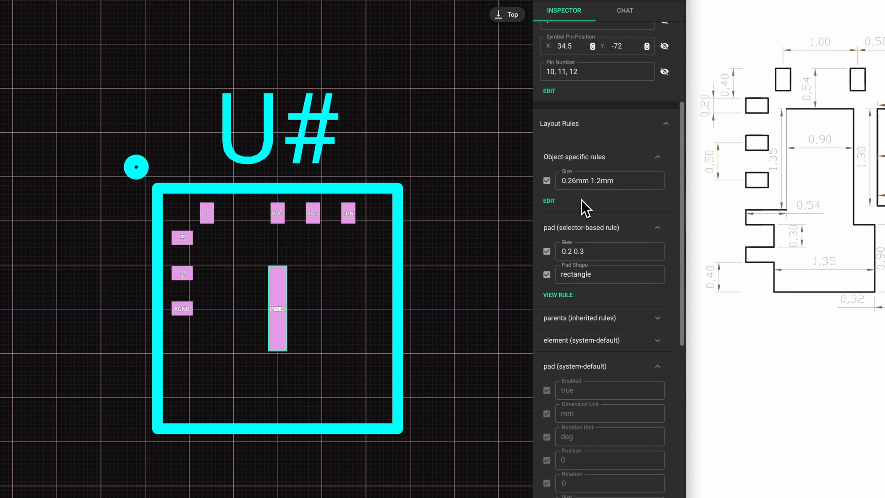
{"action": "left_click_drag", "start_coordinate": [285, 281], "coordinate": [372, 298]}
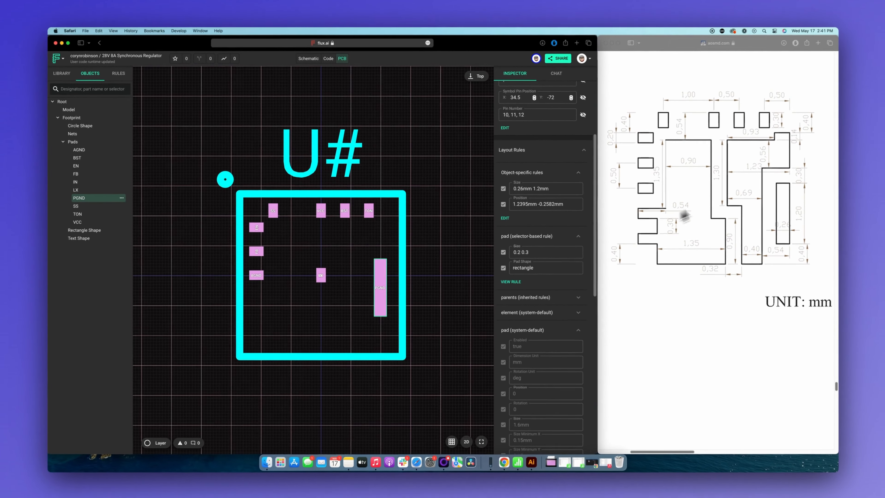
- Calculate 1.5 minus 0.13 in the calculator and set the PGND pad's X position to 1.37 mm
{"action": "key", "text": "XF86Calculator"}
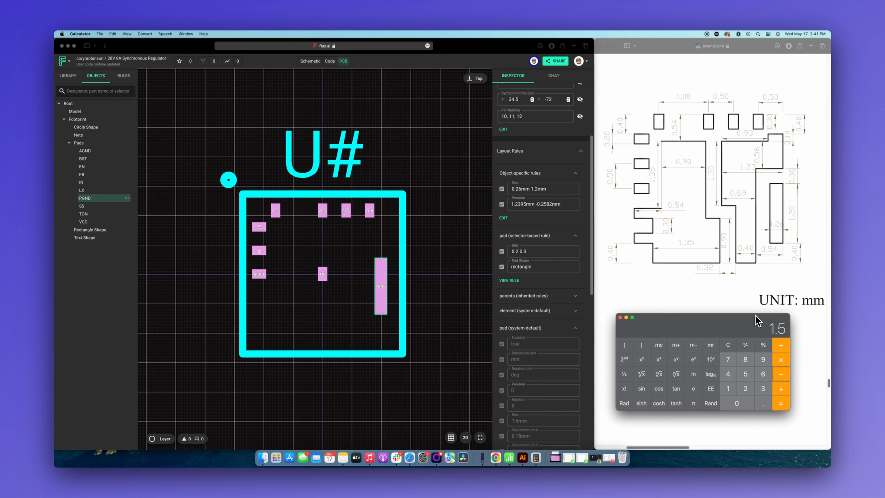
{"action": "type", "text": "0.13"}
{"action": "key", "text": "Return"}
{"action": "left_click", "coordinate": [527, 205]}
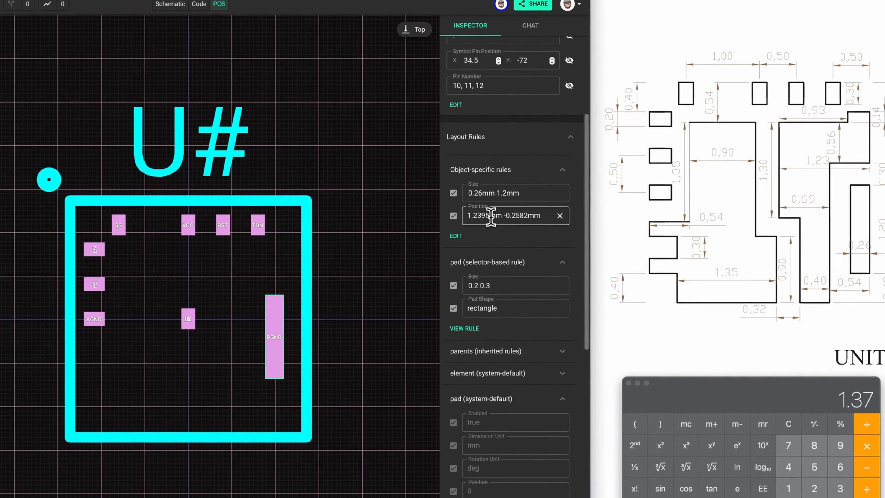
{"action": "key", "text": "BackSpace"}
{"action": "key", "text": "BackSpace"}
{"action": "key", "text": "BackSpace"}
{"action": "key", "text": "BackSpace"}
{"action": "type", "text": "37"}
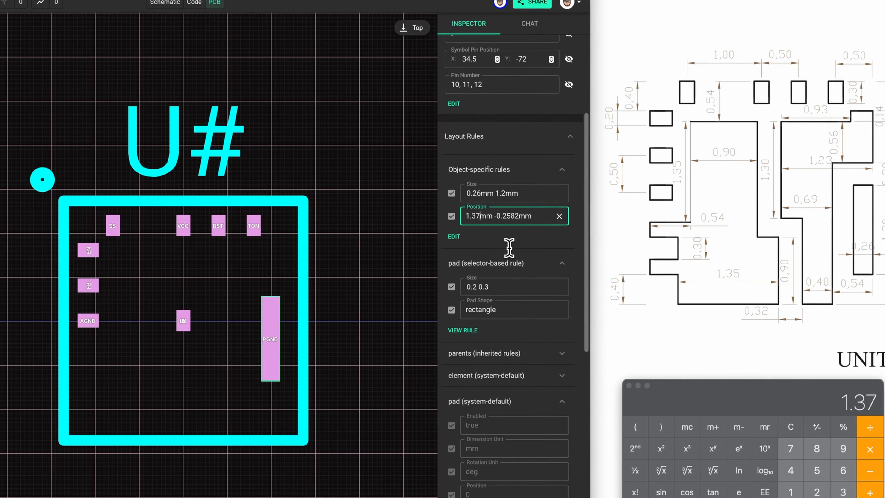
{"action": "key", "text": "Return"}
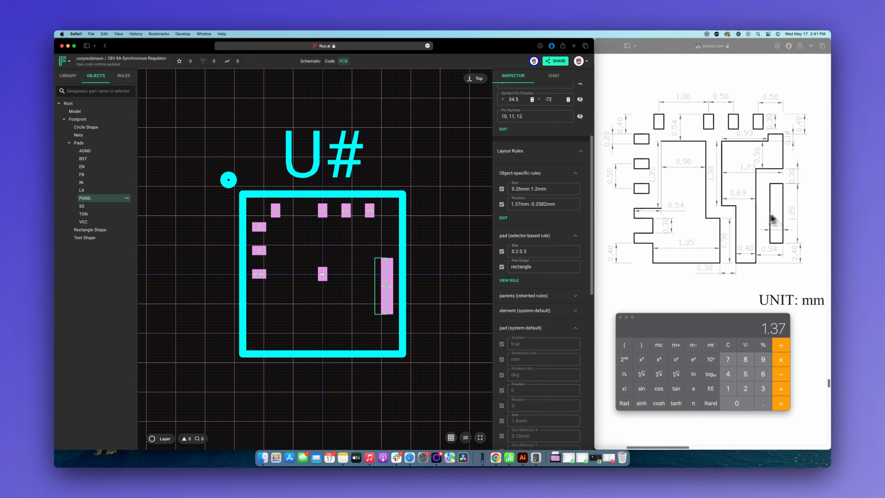
- Set the PGND pad's Y position to -0.5 mm
{"action": "left_click", "coordinate": [545, 204]}
{"action": "key", "text": "BackSpace"}
{"action": "key", "text": "BackSpace"}
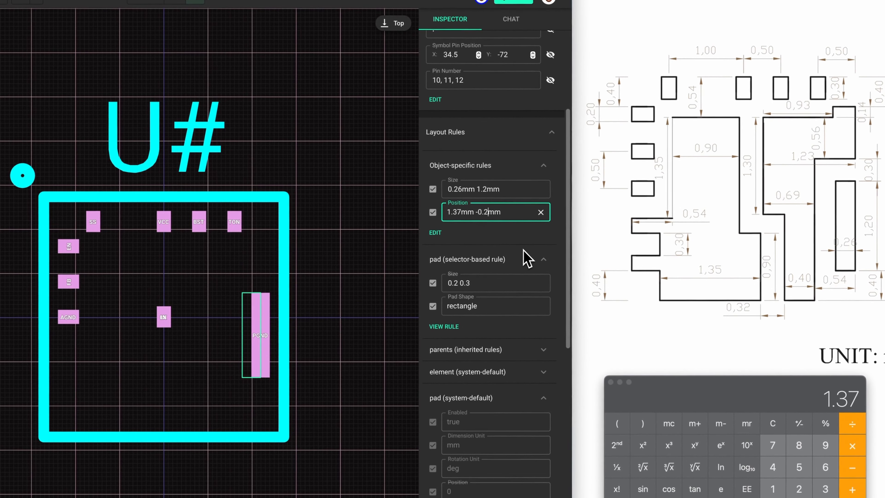
{"action": "key", "text": "BackSpace"}
{"action": "type", "text": "5"}
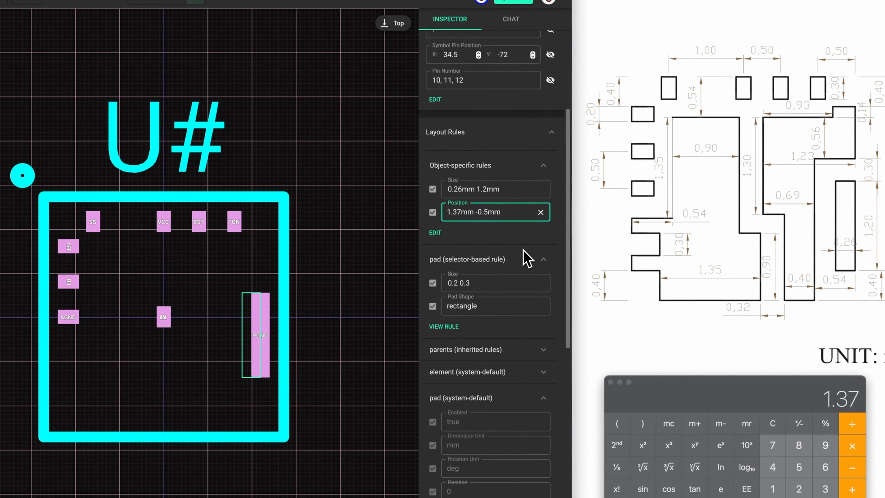
{"action": "left_click", "coordinate": [516, 240]}
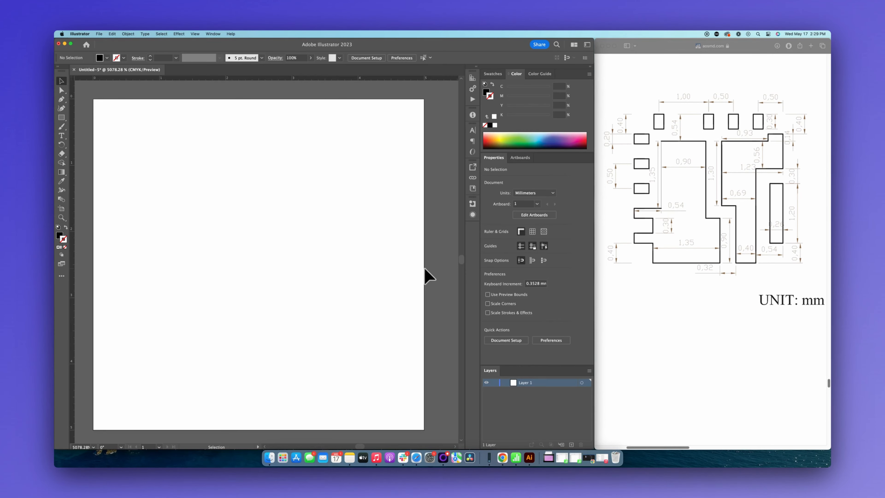
- Switch to Illustrator and draw a black rectangle about 0.83 by 0.98 mm at the artboard's upper-left corner
{"action": "left_click", "coordinate": [62, 118]}
{"action": "left_click_drag", "start_coordinate": [94, 100], "coordinate": [148, 164]}
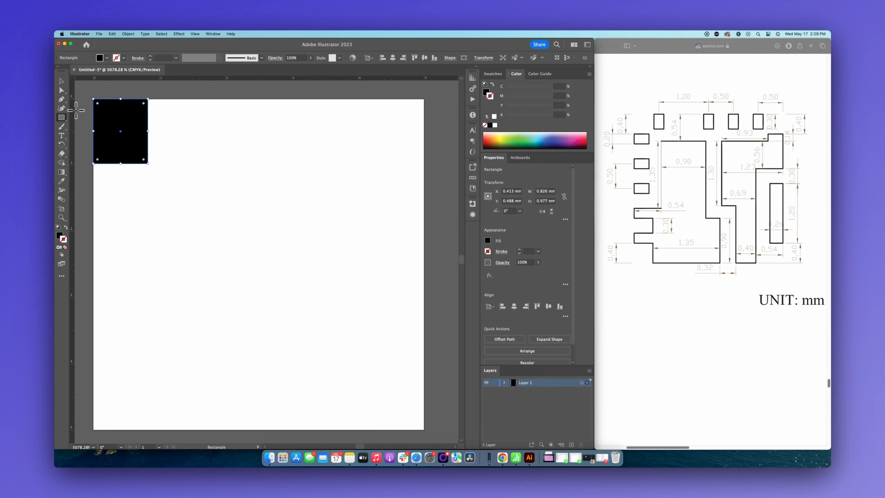
{"action": "left_click", "coordinate": [61, 81]}
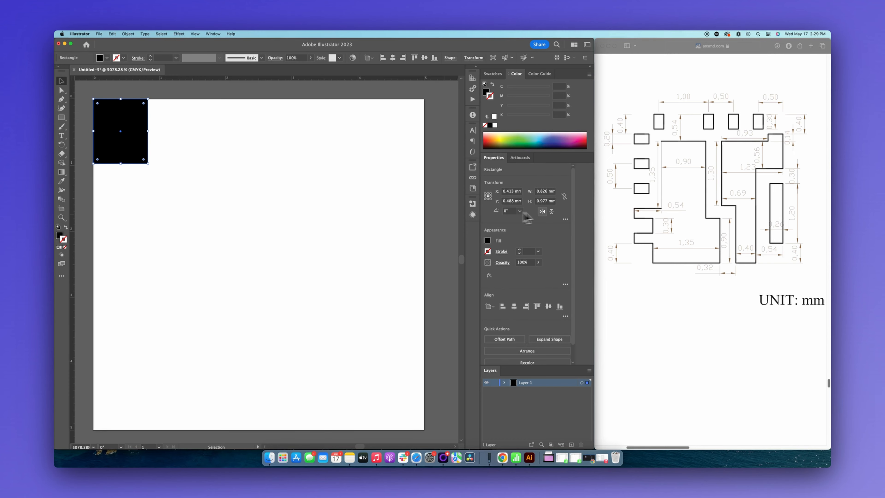
- Set the rectangle's size to 0.9 mm wide by 1.35 mm high and move it inward from the artboard corner
{"action": "left_click", "coordinate": [541, 194]}
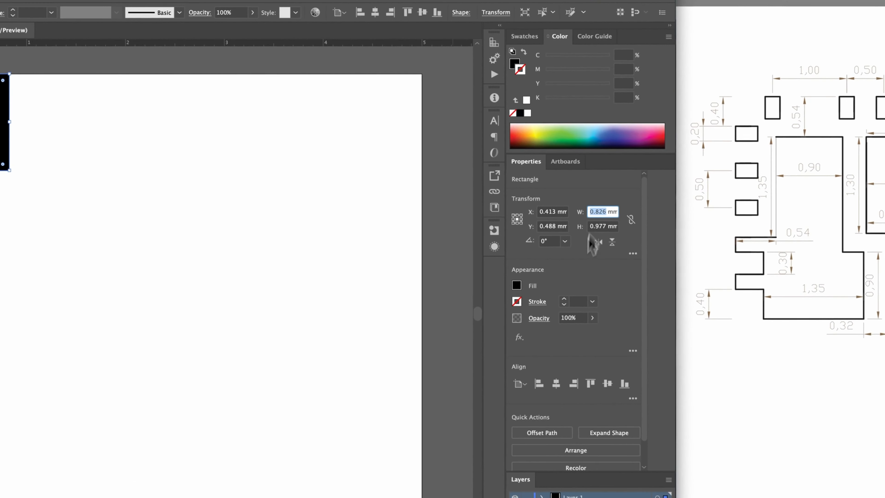
{"action": "type", "text": "0.9"}
{"action": "key", "text": "Return"}
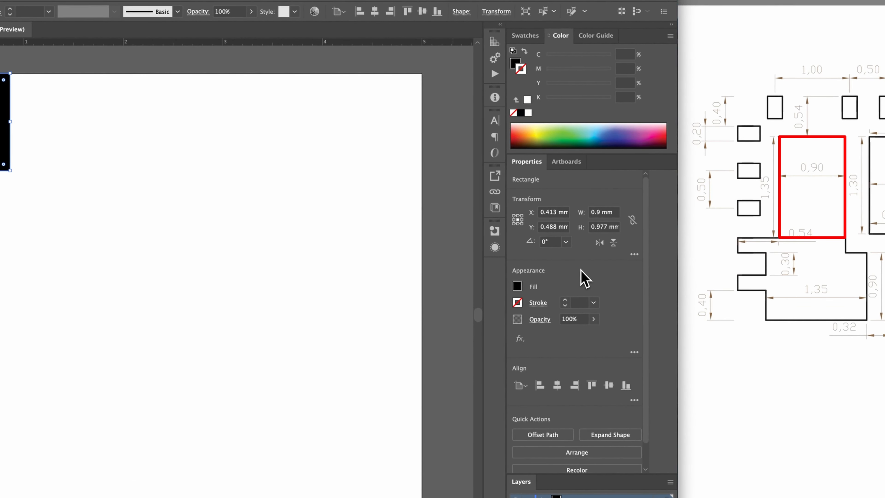
{"action": "left_click", "coordinate": [599, 228]}
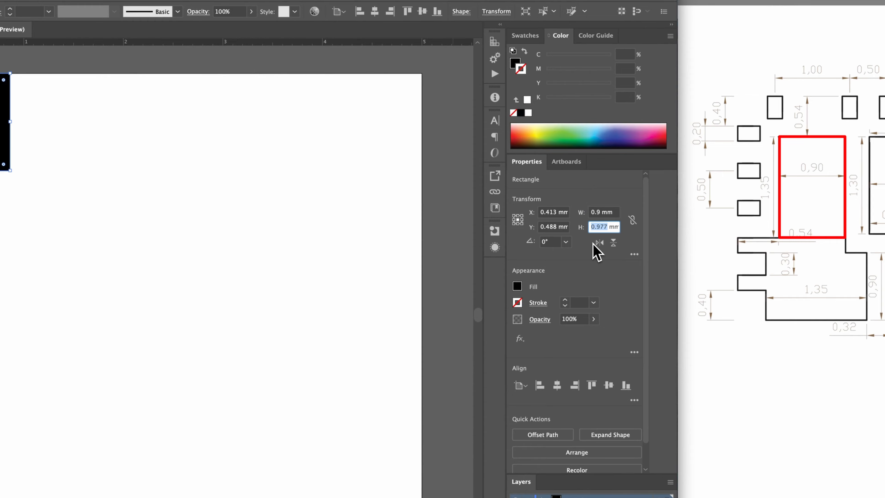
{"action": "type", "text": "1.35"}
{"action": "key", "text": "Return"}
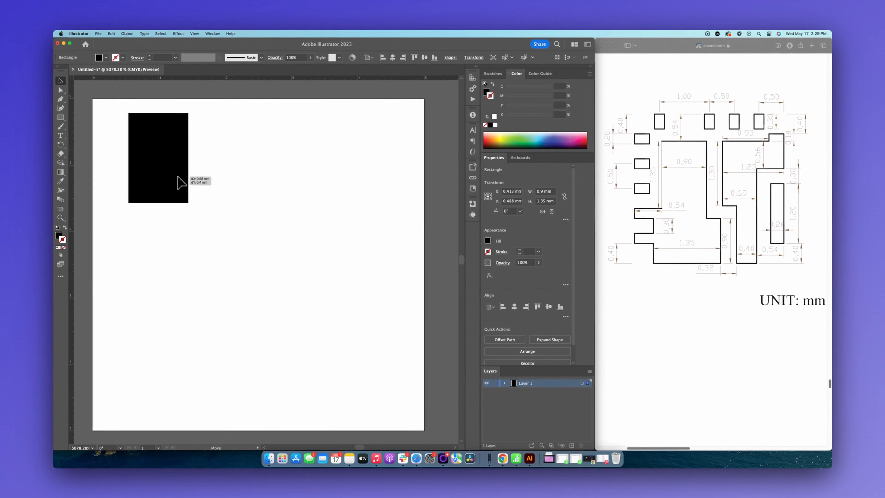
{"action": "left_click_drag", "start_coordinate": [177, 176], "coordinate": [177, 177]}
{"action": "left_click", "coordinate": [249, 214]}
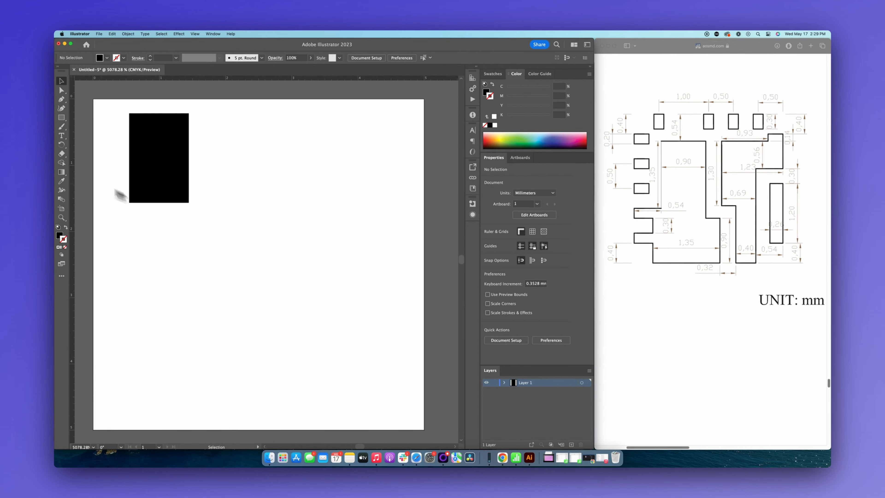
- Draw a second rectangle about 1.67 by 0.84 mm below the tall one
{"action": "left_click", "coordinate": [61, 118]}
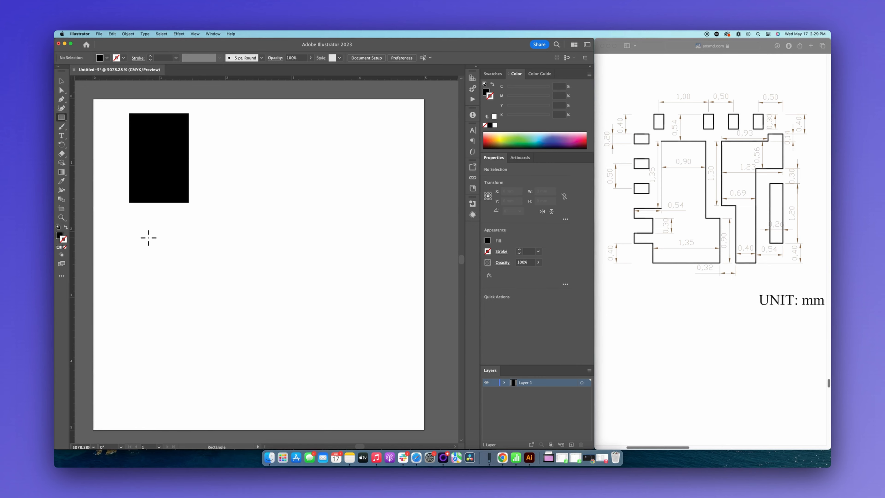
{"action": "mouse_move", "coordinate": [173, 251]}
{"action": "left_mouse_down"}
{"action": "mouse_move", "coordinate": [310, 306]}
{"action": "mouse_move", "coordinate": [283, 306]}
{"action": "left_mouse_up"}
{"action": "left_click", "coordinate": [65, 83]}
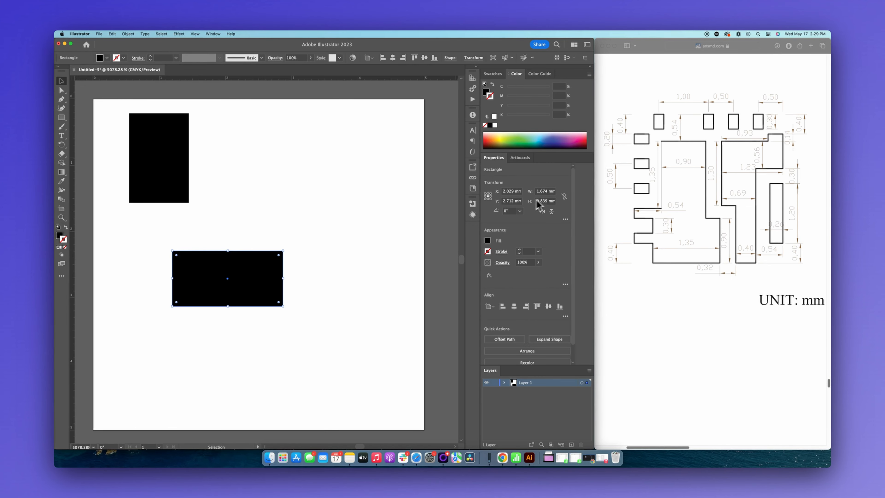
- Set the second rectangle to 1.35 mm wide by 0.9 mm high and move it closer beneath the tall rectangle
{"action": "left_click", "coordinate": [543, 191]}
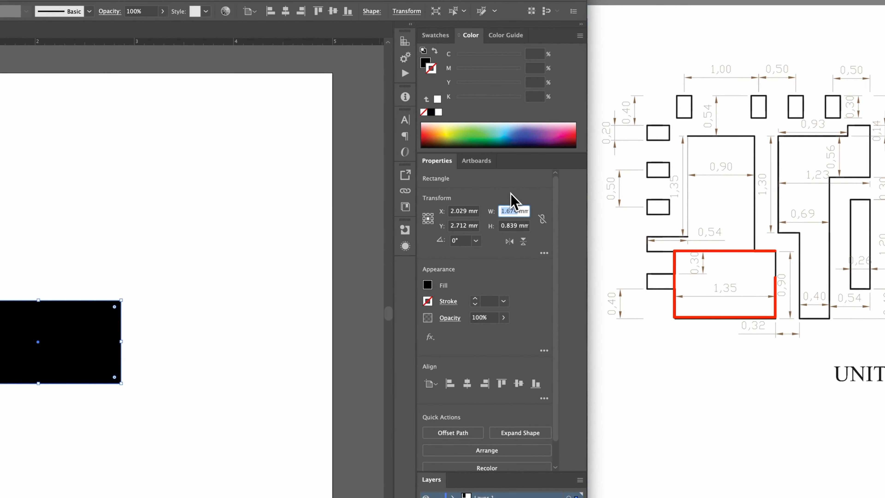
{"action": "type", "text": "1.35"}
{"action": "key", "text": "Return"}
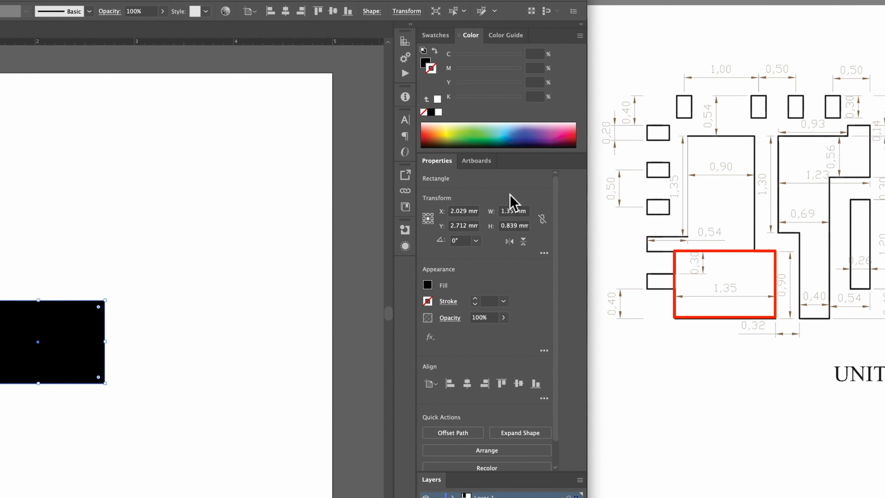
{"action": "left_click", "coordinate": [510, 227]}
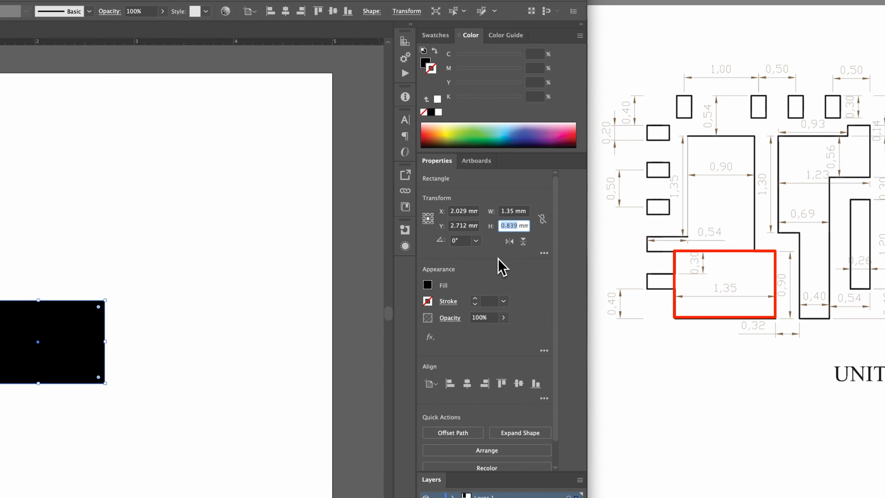
{"action": "type", "text": "0.9"}
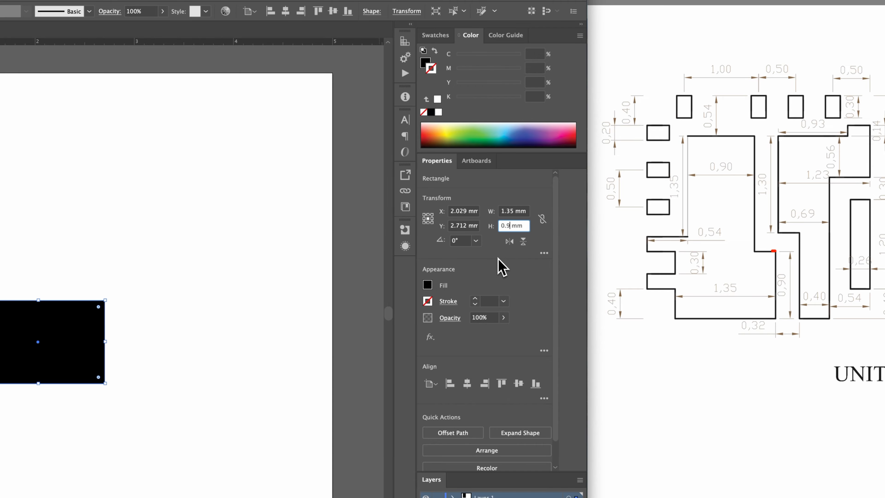
{"action": "key", "text": "Return"}
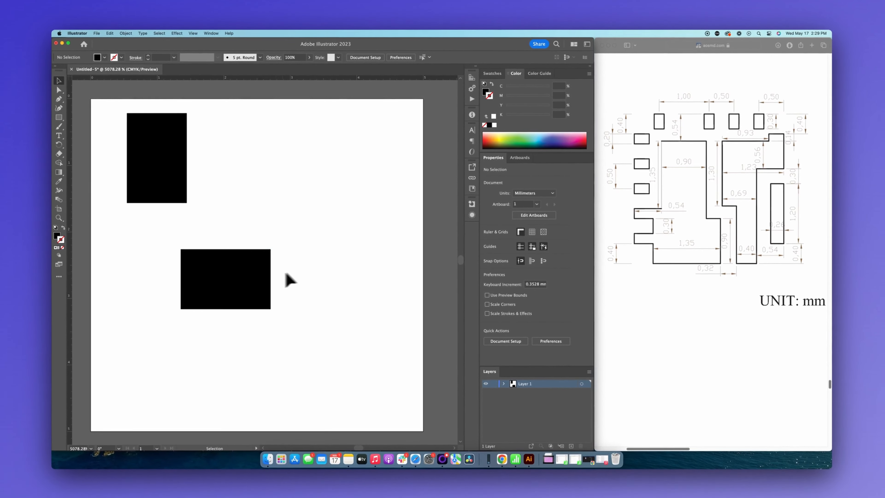
{"action": "left_click_drag", "start_coordinate": [241, 284], "coordinate": [192, 261]}
{"action": "left_click", "coordinate": [266, 275]}
- Draw a small third rectangle about 0.34 by 0.17 mm beside the upper-left corner of the wide rectangle
{"action": "key", "text": "m"}
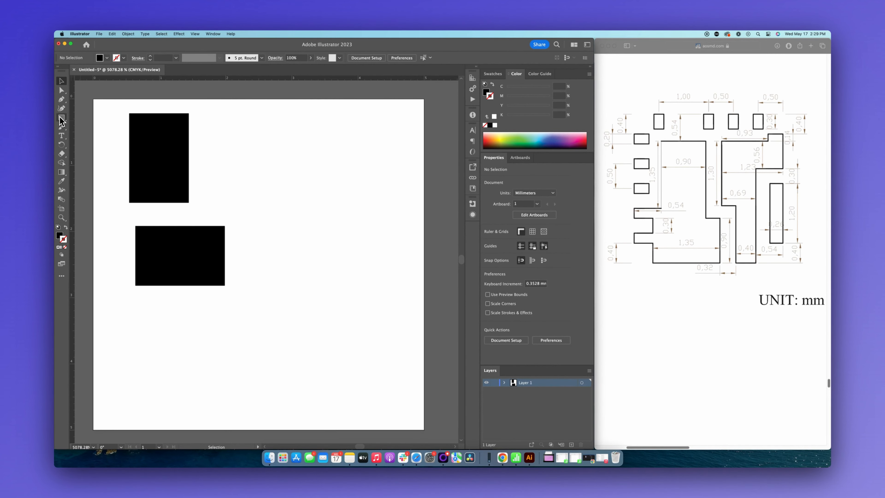
{"action": "left_click_drag", "start_coordinate": [103, 220], "coordinate": [126, 232]}
{"action": "key", "text": "v"}
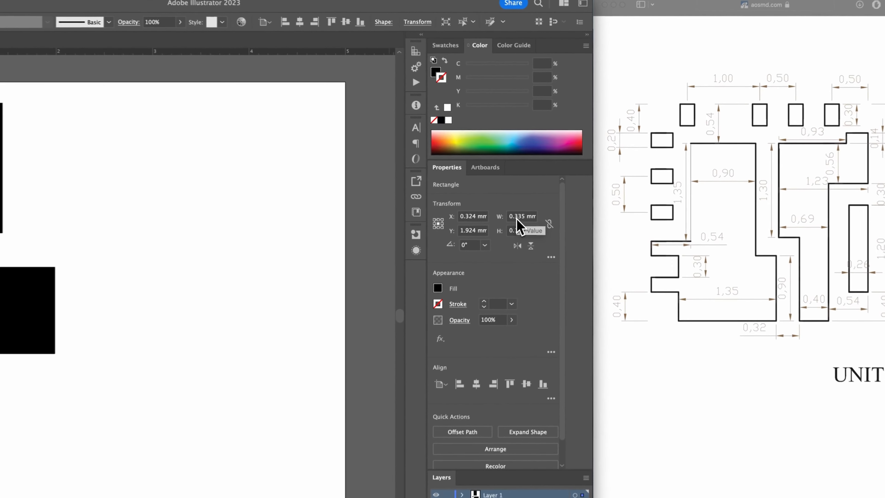
- Set the small rectangle's size to 0.54 mm wide by 0.2 mm high and deselect it
{"action": "left_click", "coordinate": [539, 193]}
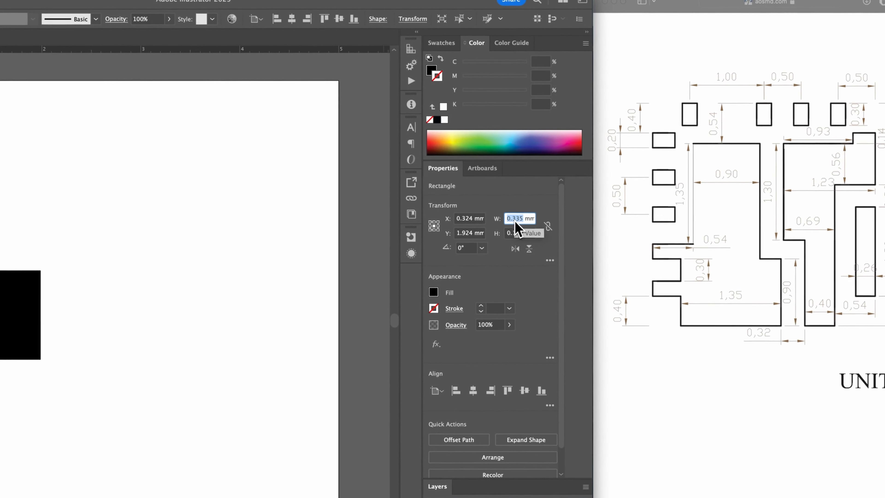
{"action": "type", "text": "0.54"}
{"action": "key", "text": "Return"}
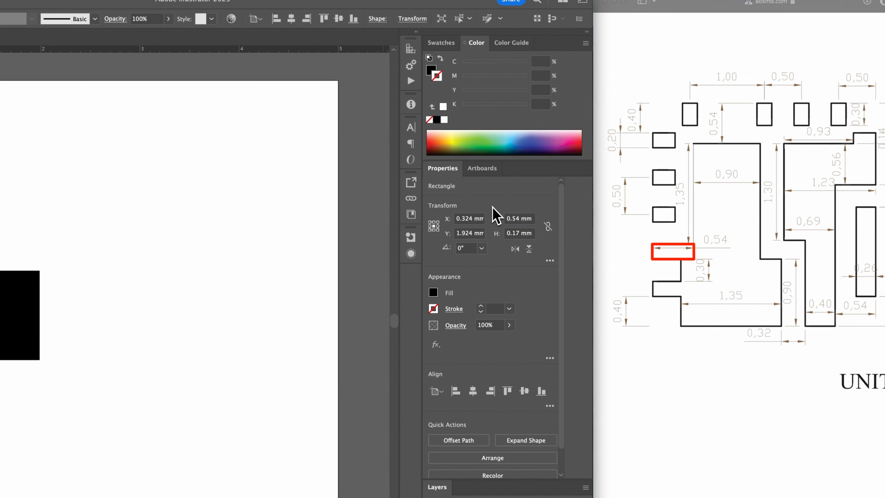
{"action": "left_click", "coordinate": [516, 233]}
{"action": "double_click", "coordinate": [517, 236]}
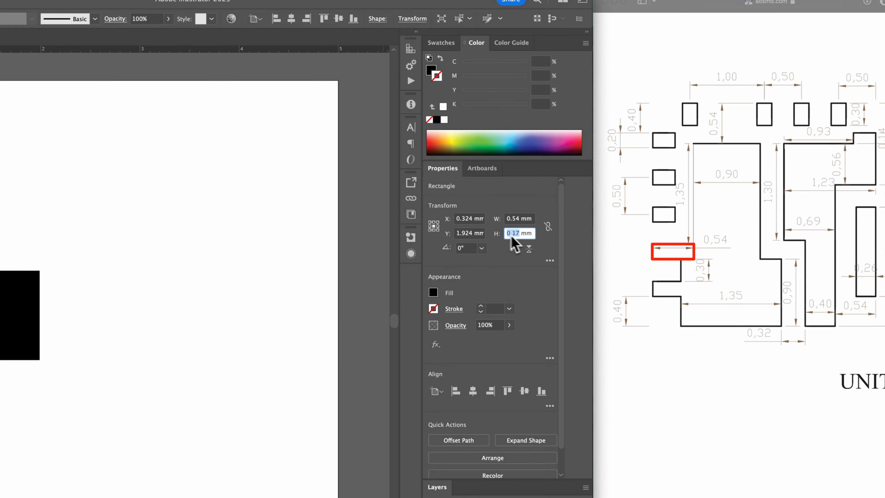
{"action": "type", "text": "0.2"}
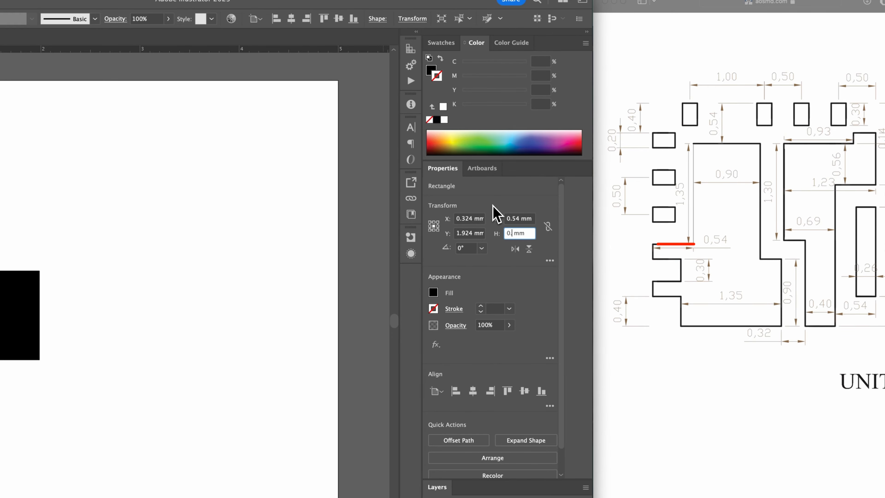
{"action": "key", "text": "Return"}
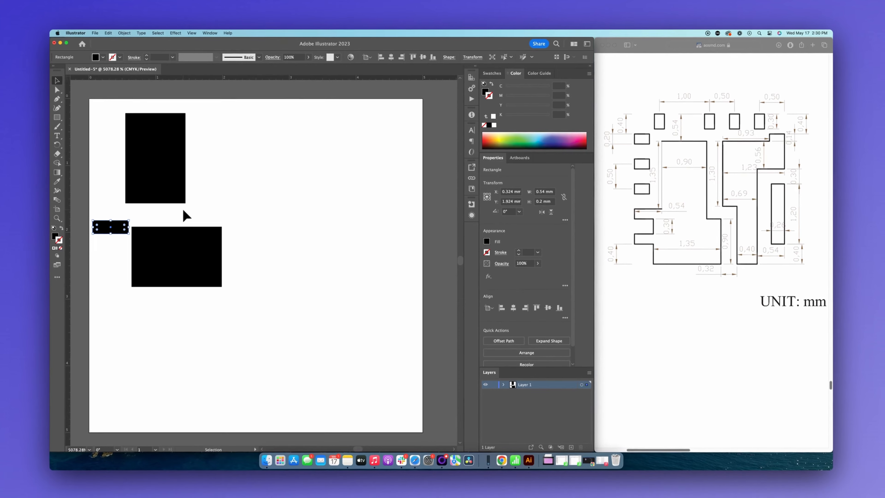
{"action": "left_click", "coordinate": [184, 210]}
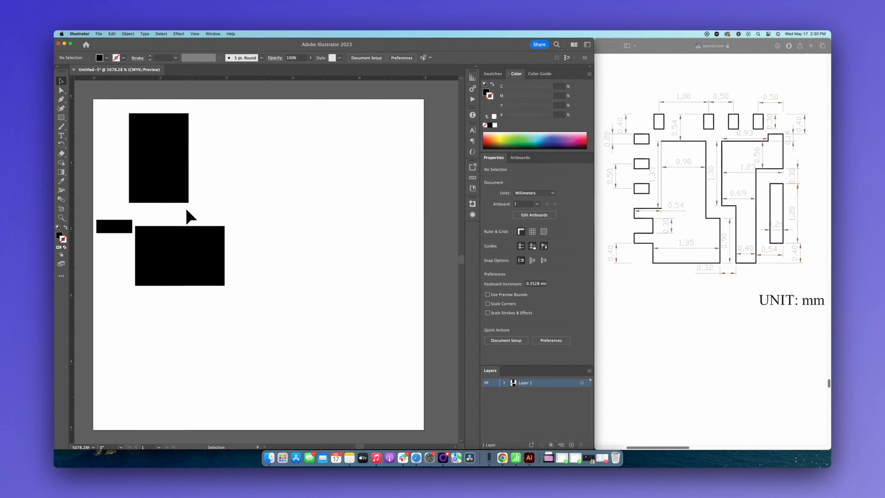
- Align the tall rectangle to the artboard's top edge and the small one to its left edge, touching at the tall rectangle's lower-left corner
{"action": "left_click_drag", "start_coordinate": [123, 225], "coordinate": [120, 217]}
{"action": "left_click_drag", "start_coordinate": [145, 178], "coordinate": [142, 165]}
{"action": "left_click_drag", "start_coordinate": [107, 218], "coordinate": [104, 201]}
{"action": "left_click_drag", "start_coordinate": [152, 177], "coordinate": [157, 178]}
{"action": "left_click", "coordinate": [218, 177]}
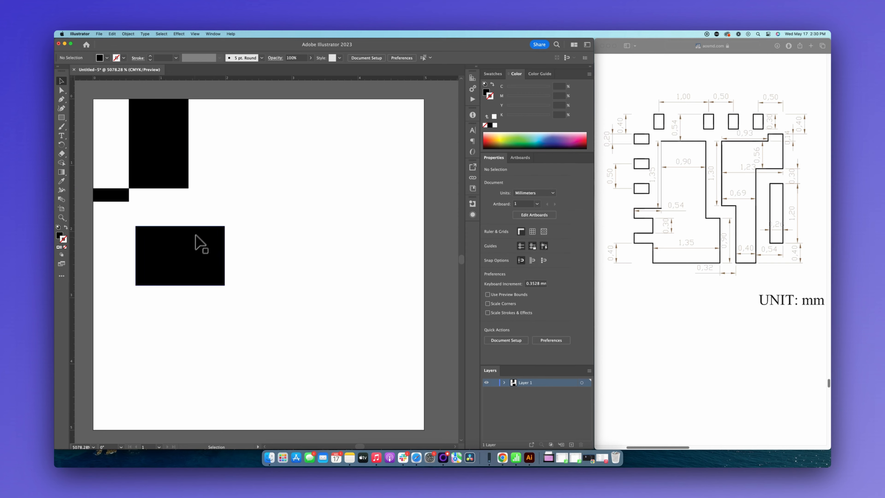
- Move the wide rectangle farther down and add two horizontal guides, one along the small rectangle's lower edge and one slightly below
{"action": "left_click_drag", "start_coordinate": [193, 241], "coordinate": [221, 262]}
{"action": "left_click", "coordinate": [211, 230]}
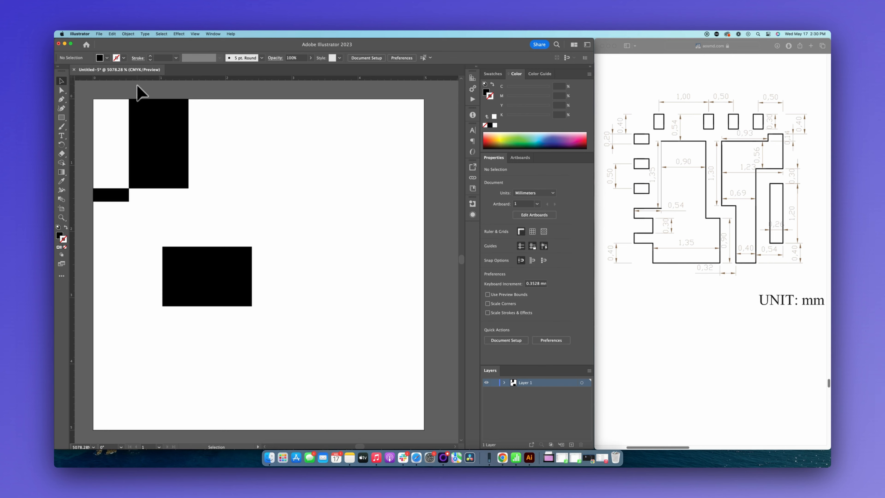
{"action": "left_click_drag", "start_coordinate": [136, 78], "coordinate": [108, 201]}
{"action": "left_click_drag", "start_coordinate": [130, 79], "coordinate": [127, 216]}
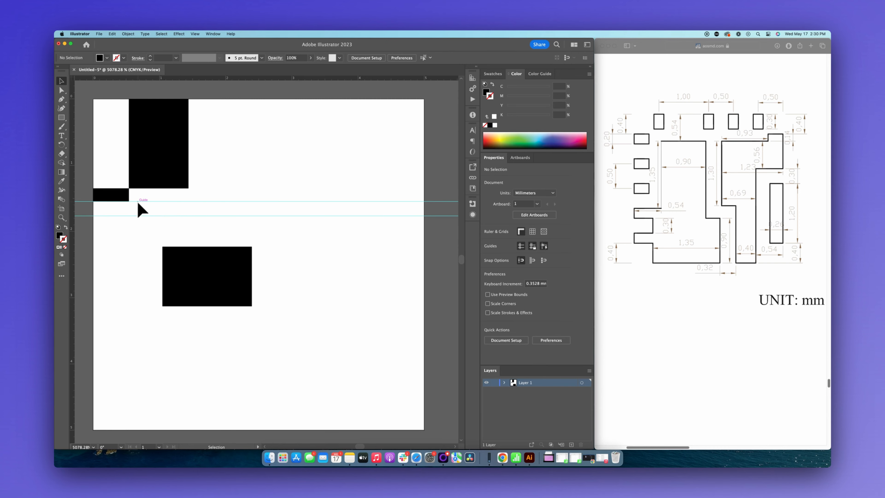
- Unlock the guides and set the lower horizontal guide's Y position to 1.55+0.3 mm
{"action": "left_click", "coordinate": [178, 34]}
{"action": "mouse_move", "coordinate": [193, 34]}
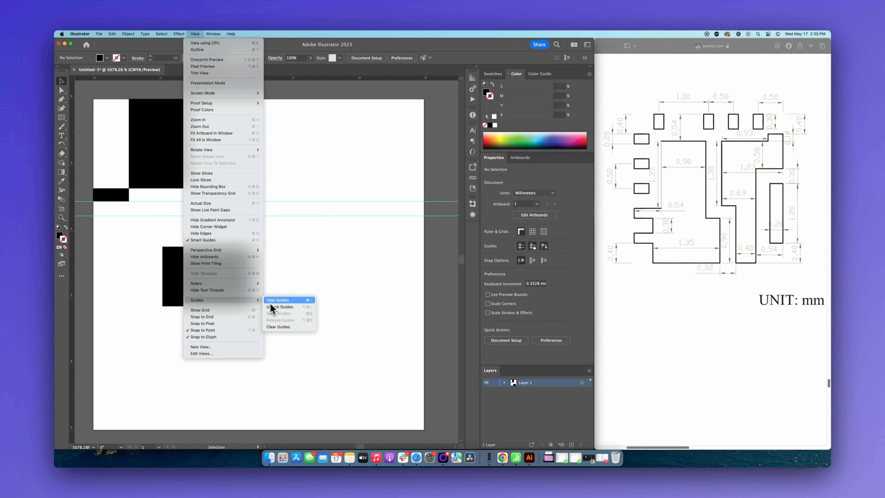
{"action": "left_click", "coordinate": [275, 307]}
{"action": "left_click", "coordinate": [139, 201]}
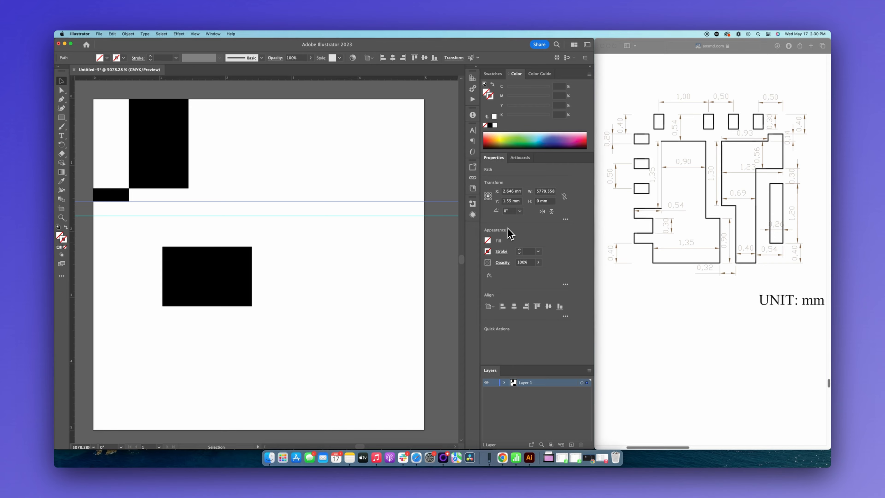
{"action": "left_click", "coordinate": [511, 201]}
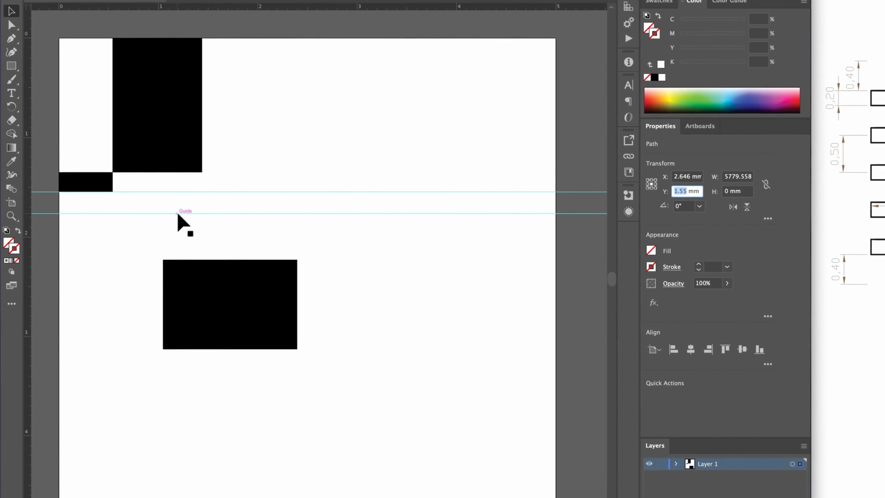
{"action": "type", "text": "1.766"}
{"action": "key", "text": "Return"}
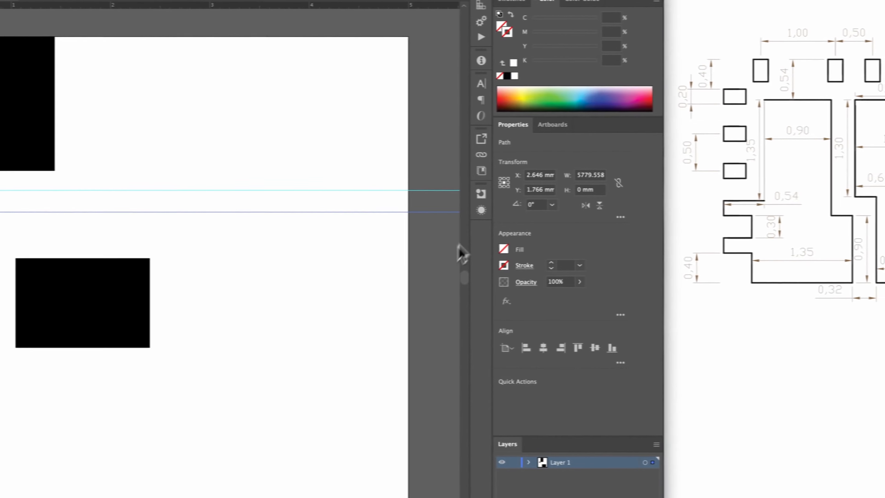
{"action": "double_click", "coordinate": [534, 191]}
{"action": "type", "text": "1.55"}
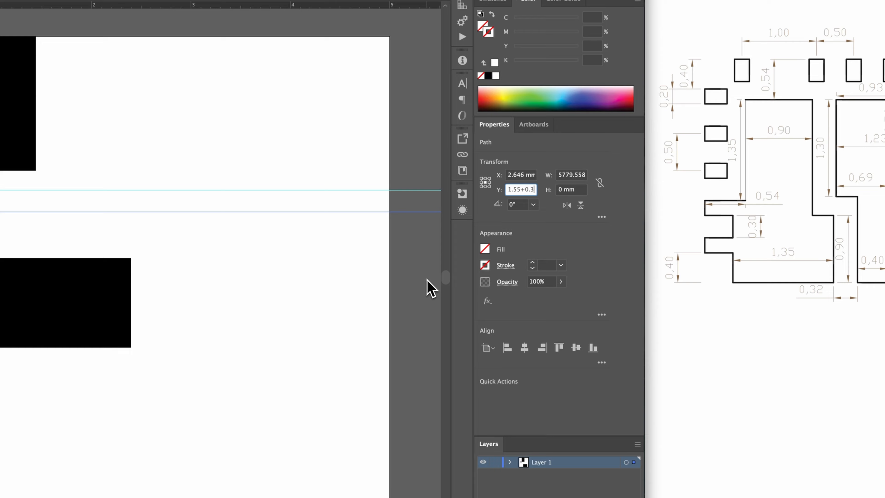
{"action": "type", "text": "+0.3"}
{"action": "key", "text": "Return"}
{"action": "left_click", "coordinate": [272, 293]}
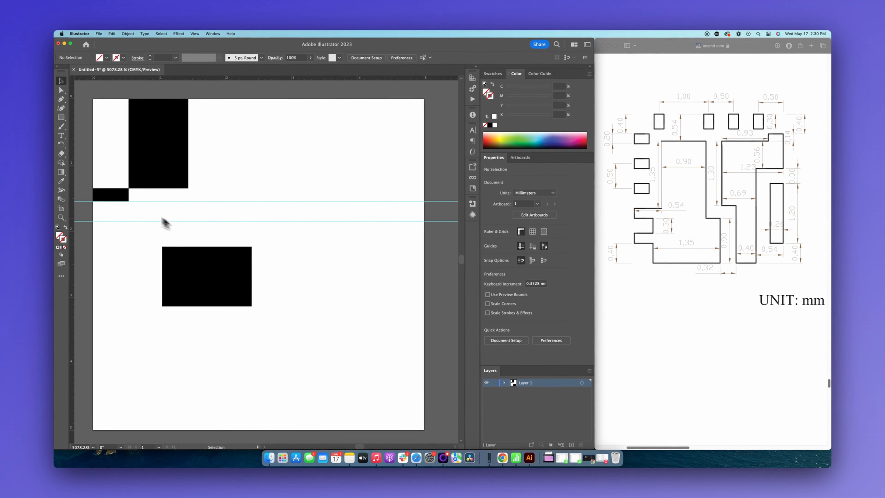
- Duplicate the small rectangle and place the copy at the artboard's left edge with its top on the lower guide
{"action": "left_click", "coordinate": [120, 198]}
{"action": "key", "text": "super+c"}
{"action": "key", "text": "super+v"}
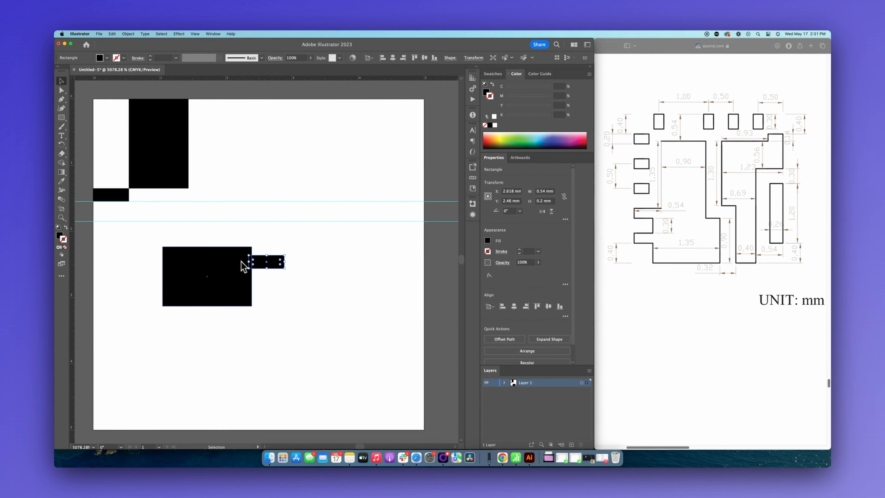
{"action": "left_click_drag", "start_coordinate": [257, 258], "coordinate": [122, 231]}
{"action": "left_click", "coordinate": [144, 230]}
{"action": "left_click", "coordinate": [171, 234]}
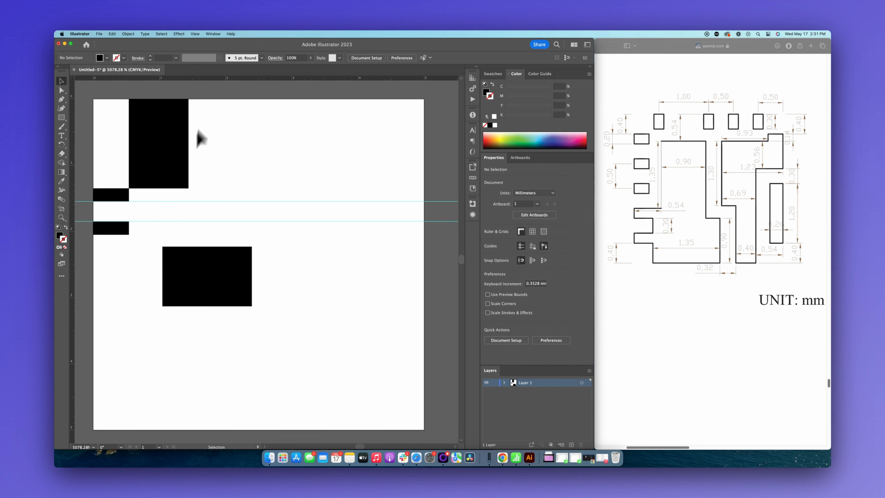
- Add two more horizontal guides, one along the copied rectangle's lower edge and one at Y 2.05+0.4 mm
{"action": "left_click_drag", "start_coordinate": [204, 79], "coordinate": [113, 234]}
{"action": "left_click_drag", "start_coordinate": [162, 79], "coordinate": [126, 252]}
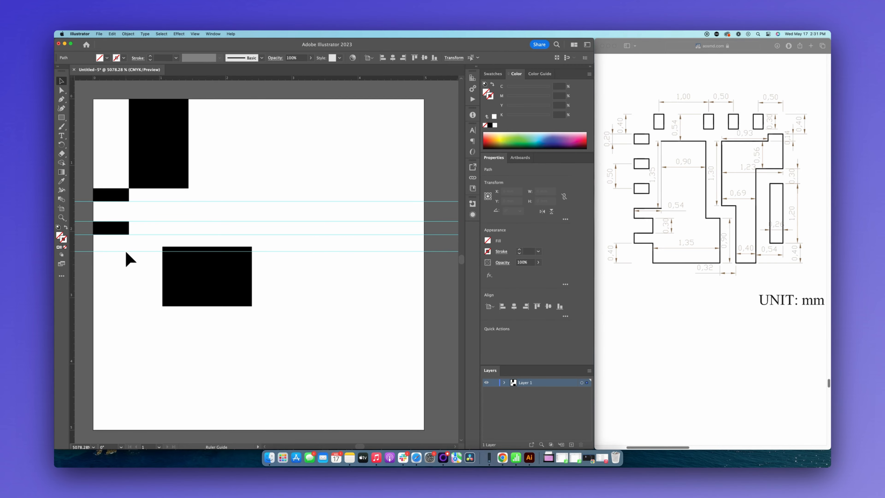
{"action": "left_click", "coordinate": [138, 234]}
{"action": "left_click", "coordinate": [509, 201]}
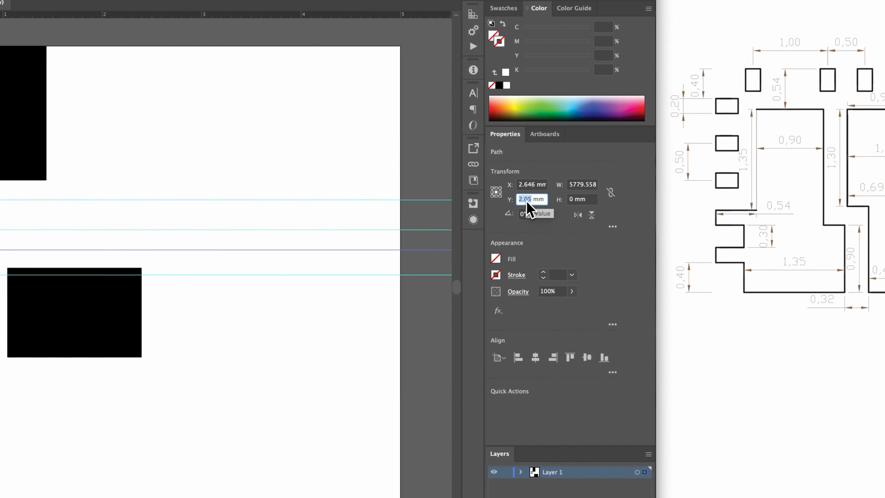
{"action": "type", "text": "2.302"}
{"action": "key", "text": "Return"}
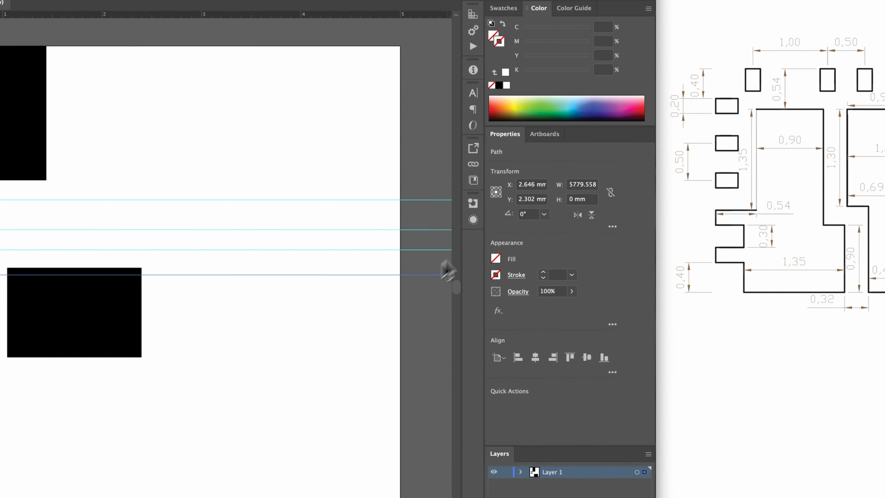
{"action": "double_click", "coordinate": [524, 201]}
{"action": "key", "text": "super+v"}
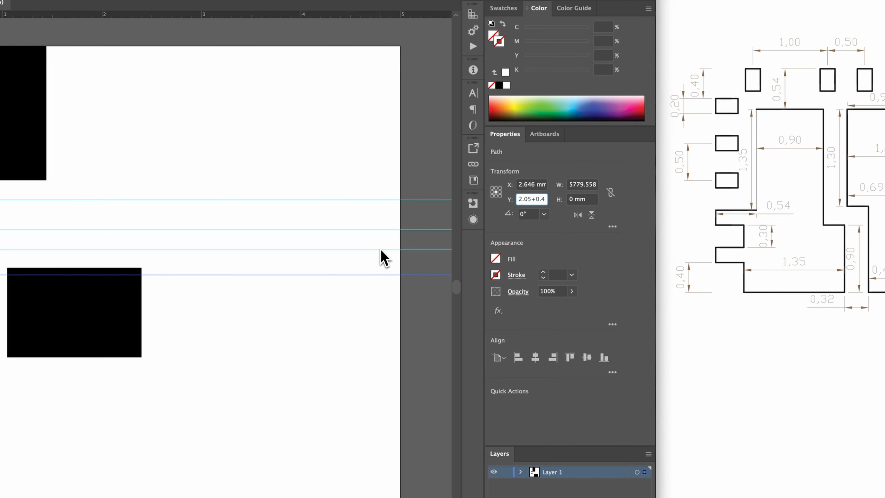
{"action": "type", "text": "+0.4"}
{"action": "key", "text": "Return"}
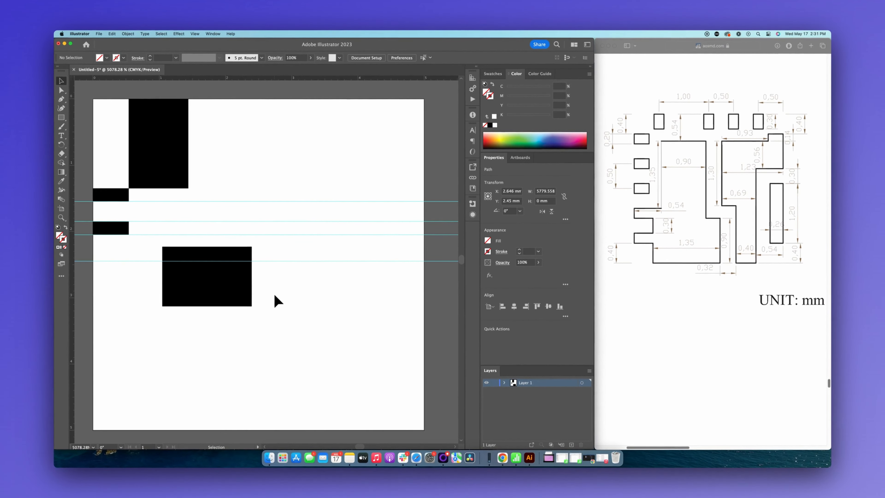
- Move the wide rectangle up so its bottom edge sits on the lowest guide
{"action": "left_click", "coordinate": [176, 349]}
{"action": "left_click_drag", "start_coordinate": [227, 287], "coordinate": [212, 242]}
{"action": "left_click", "coordinate": [223, 289]}
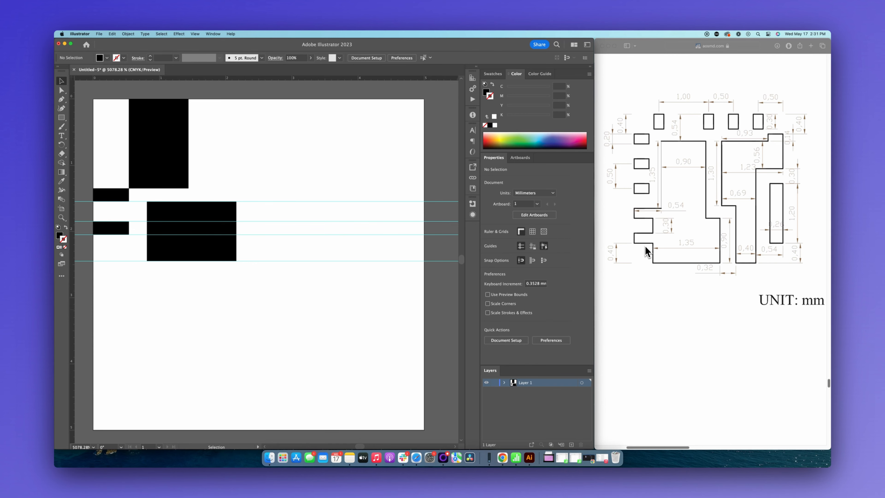
- In the Calculator, work out the wide rectangle's left offset by subtracting 0.54, 0.4, 0.32 and 1.35 from 3
{"action": "key", "text": "XF86Calculator"}
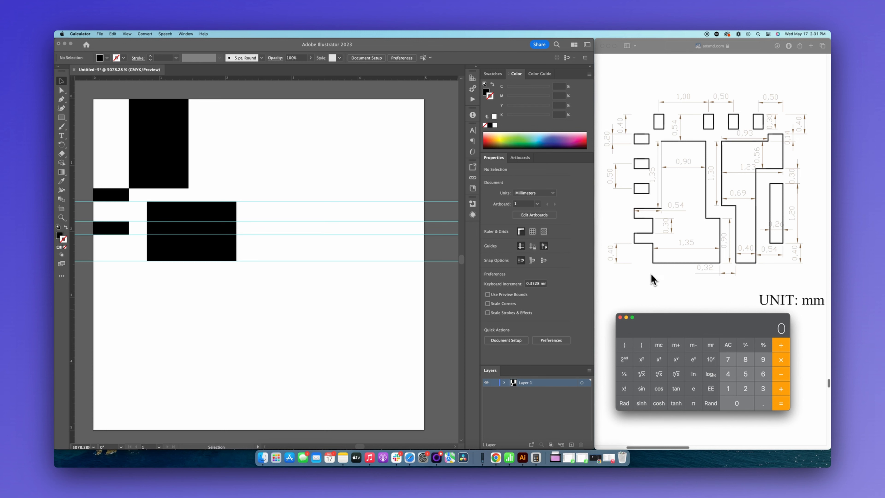
{"action": "type", "text": "3"}
{"action": "type", "text": "-0.54"}
{"action": "key", "text": "Return"}
{"action": "type", "text": ".4"}
{"action": "key", "text": "minus"}
{"action": "type", "text": ".32"}
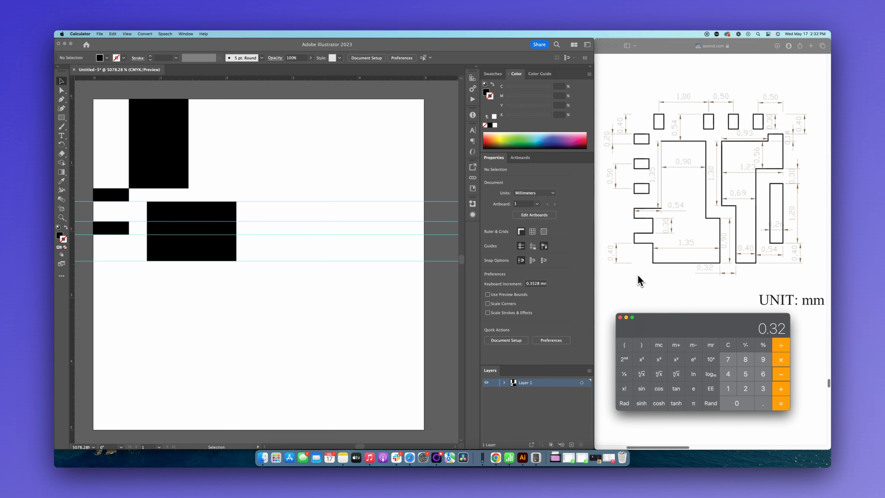
{"action": "key", "text": "minus"}
{"action": "type", "text": ".39"}
- Back in Illustrator, add a vertical guide and set its X position to 0.39 mm
{"action": "left_click", "coordinate": [73, 129]}
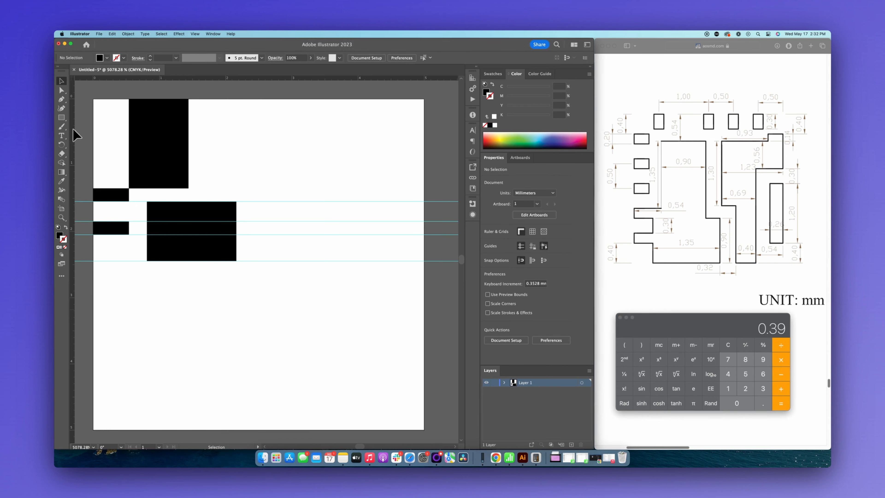
{"action": "left_click_drag", "start_coordinate": [72, 130], "coordinate": [116, 129]}
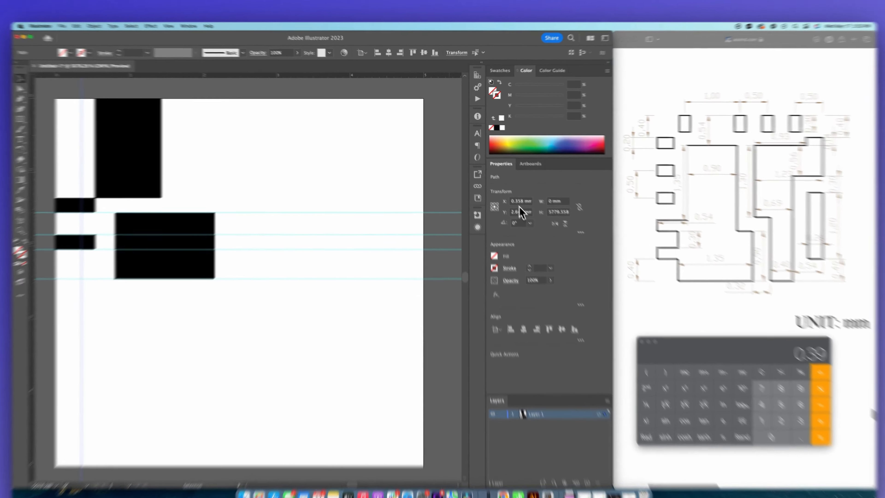
{"action": "left_click", "coordinate": [520, 201]}
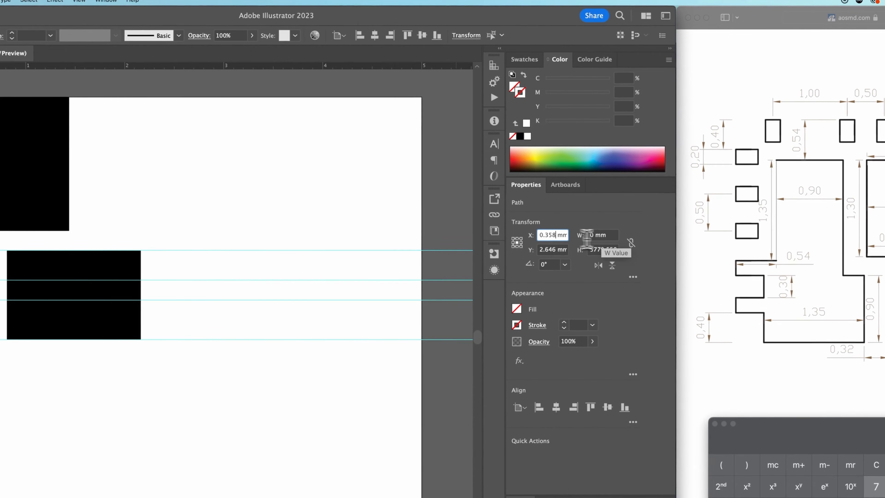
{"action": "key", "text": "Return"}
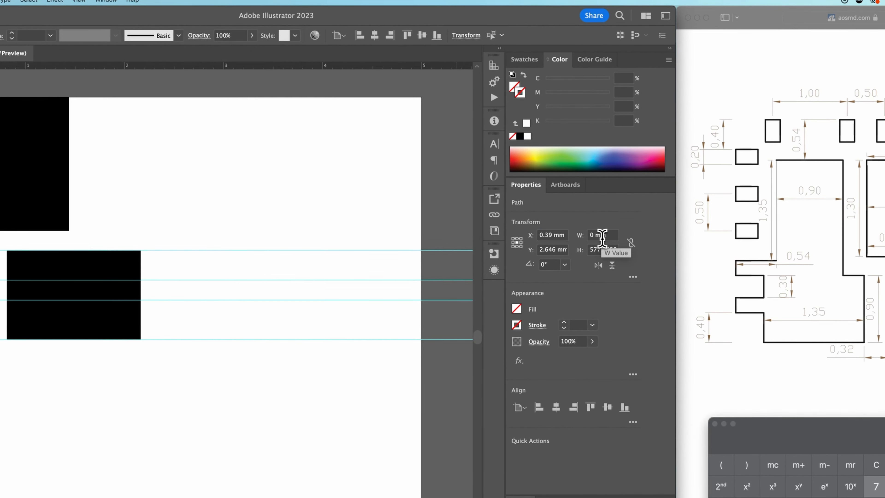
{"action": "left_click", "coordinate": [277, 185]}
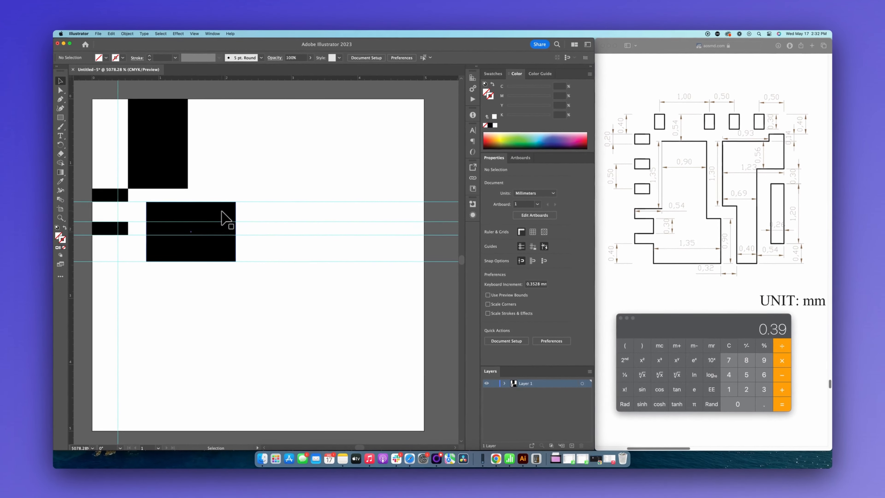
- Align the wide rectangle's left edge to the vertical guide and extend the tall rectangle down to meet its top edge
{"action": "left_click_drag", "start_coordinate": [225, 219], "coordinate": [194, 210]}
{"action": "left_click", "coordinate": [165, 272]}
{"action": "left_click", "coordinate": [174, 174]}
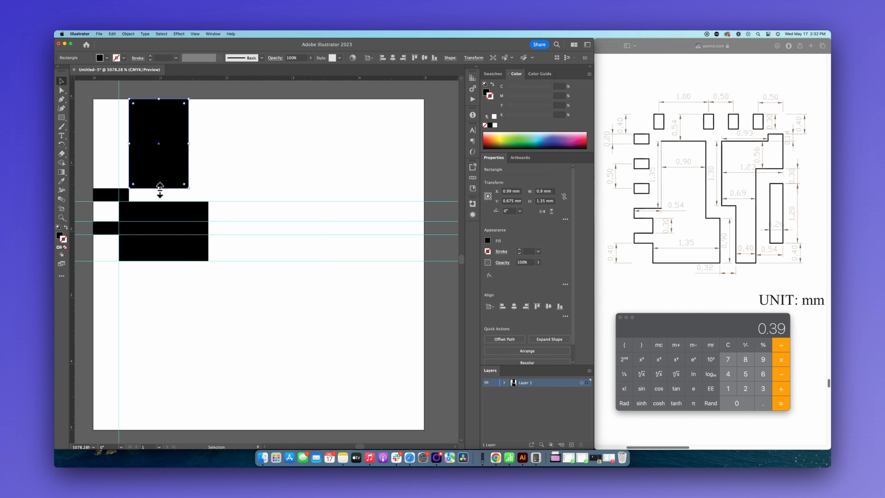
{"action": "left_click_drag", "start_coordinate": [159, 190], "coordinate": [158, 211]}
{"action": "left_click", "coordinate": [148, 284]}
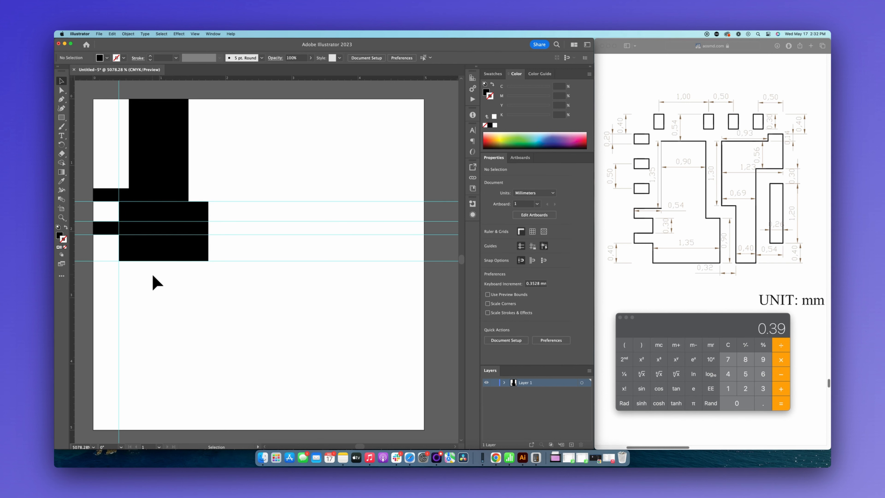
- Hide the guides and unite all the rectangles into a single pad shape
{"action": "left_click", "coordinate": [194, 34]}
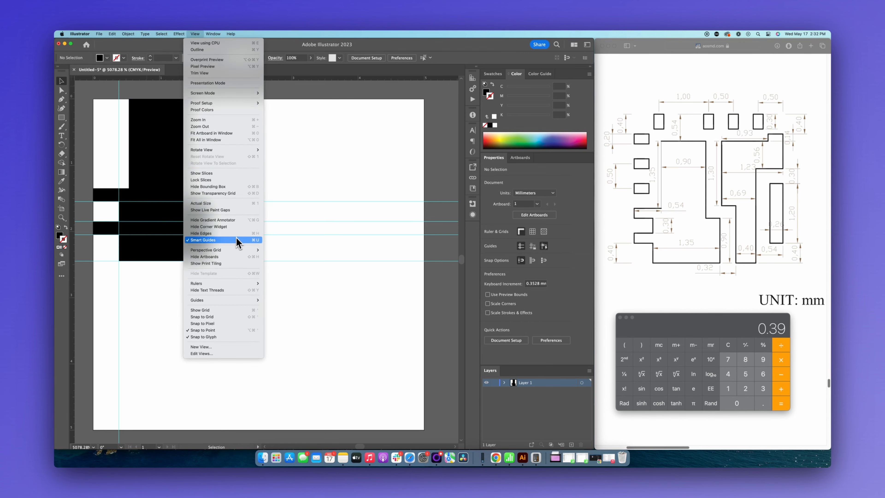
{"action": "mouse_move", "coordinate": [246, 301]}
{"action": "left_click", "coordinate": [282, 301]}
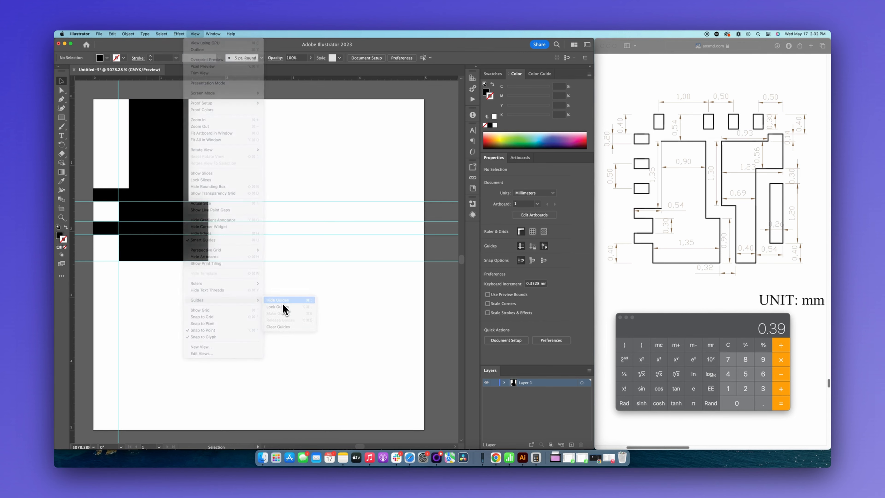
{"action": "left_click_drag", "start_coordinate": [215, 266], "coordinate": [108, 142]}
{"action": "left_click", "coordinate": [489, 342]}
{"action": "left_click", "coordinate": [306, 282]}
- Move the united pad shape over the artboard's upper-left corner and save it as IN.svg
{"action": "left_click_drag", "start_coordinate": [253, 218], "coordinate": [355, 273]}
{"action": "left_click_drag", "start_coordinate": [288, 292], "coordinate": [232, 211]}
{"action": "left_click", "coordinate": [308, 243]}
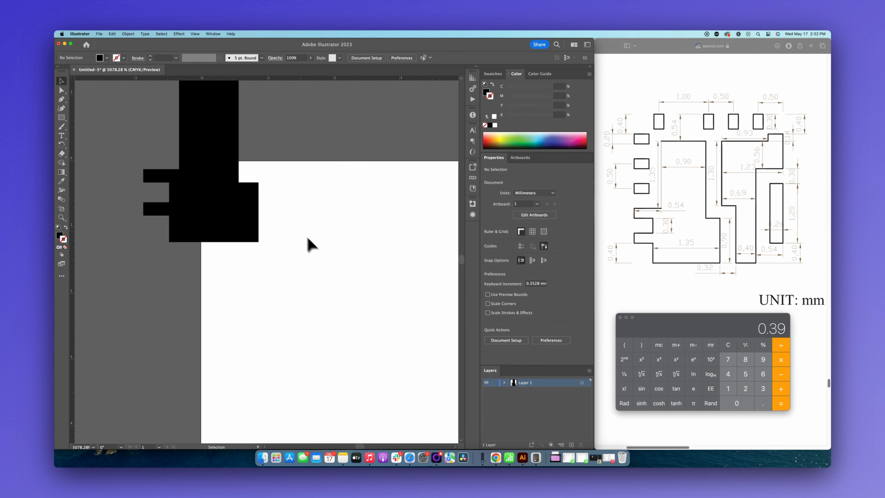
{"action": "left_click_drag", "start_coordinate": [298, 228], "coordinate": [329, 281]}
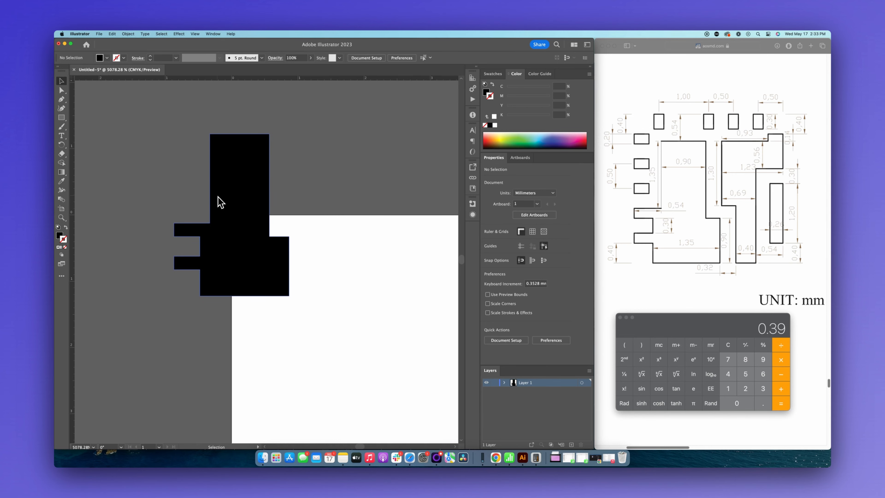
{"action": "left_click", "coordinate": [87, 34]}
{"action": "mouse_move", "coordinate": [98, 35]}
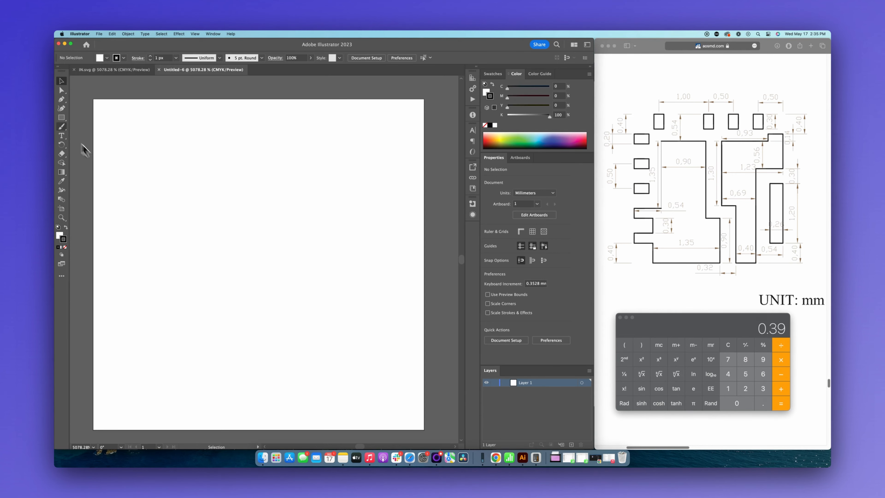
- Draw a rectangle about 0.8 by 1.14 mm near the new artboard's upper-left corner, with black fill and no stroke
{"action": "key", "text": "m"}
{"action": "mouse_move", "coordinate": [114, 128]}
{"action": "left_mouse_down"}
{"action": "mouse_move", "coordinate": [141, 142]}
{"action": "mouse_move", "coordinate": [167, 204]}
{"action": "left_mouse_up"}
{"action": "left_click", "coordinate": [65, 227]}
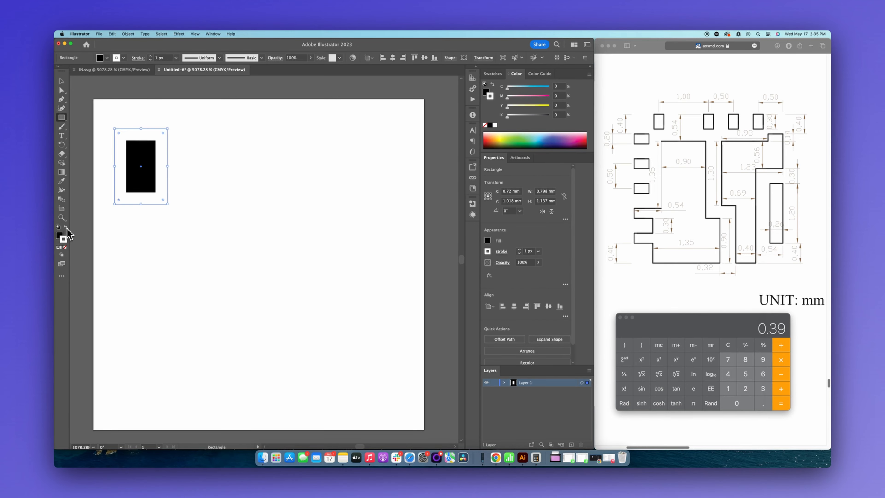
{"action": "left_click", "coordinate": [65, 247]}
{"action": "key", "text": "v"}
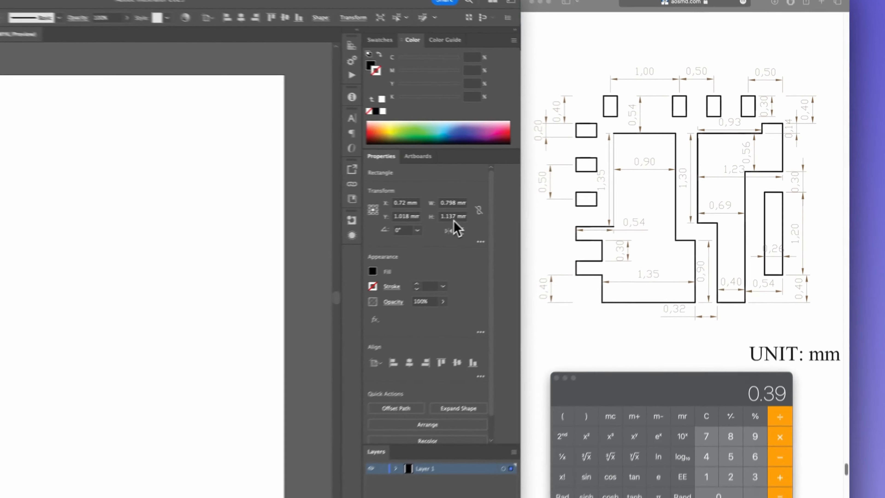
- Set the rectangle's size to 0.69 mm wide by 1.3 mm high and move it against the artboard's left edge
{"action": "double_click", "coordinate": [547, 191]}
{"action": "type", "text": "0.69"}
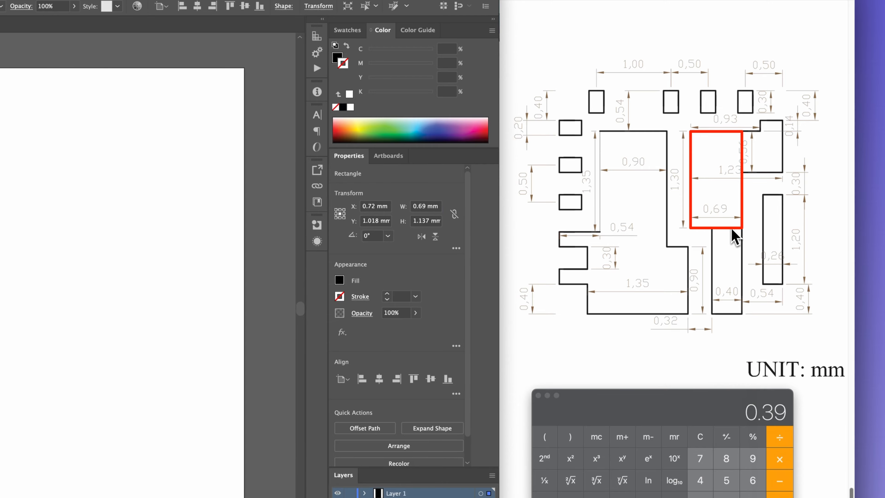
{"action": "double_click", "coordinate": [425, 221]}
{"action": "type", "text": "1.3"}
{"action": "key", "text": "Return"}
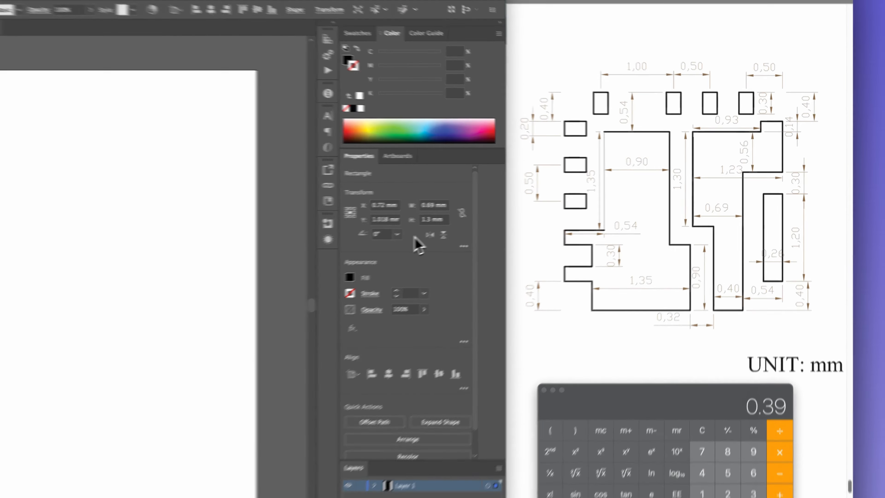
{"action": "left_click", "coordinate": [21, 220]}
{"action": "left_click_drag", "start_coordinate": [142, 190], "coordinate": [116, 178]}
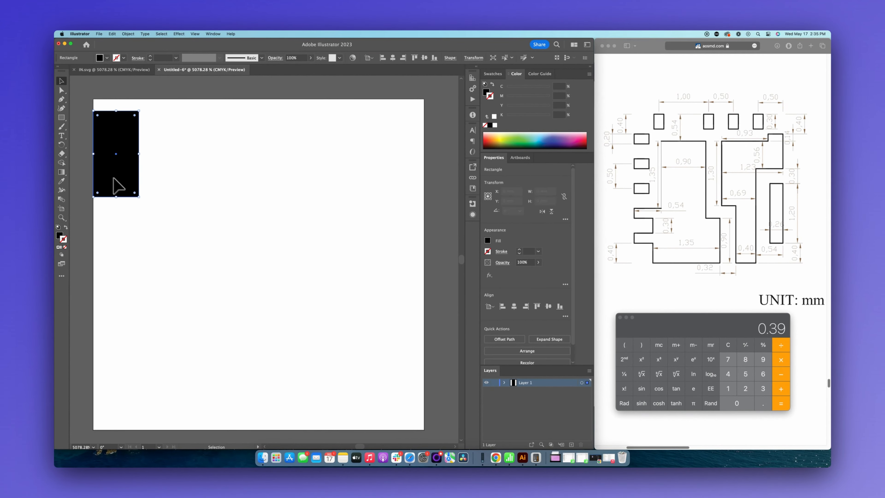
- Draw a second rectangle to the right of the first and set its size to 1.23 mm wide by 0.56 mm high
{"action": "key", "text": "m"}
{"action": "left_click_drag", "start_coordinate": [267, 147], "coordinate": [332, 187]}
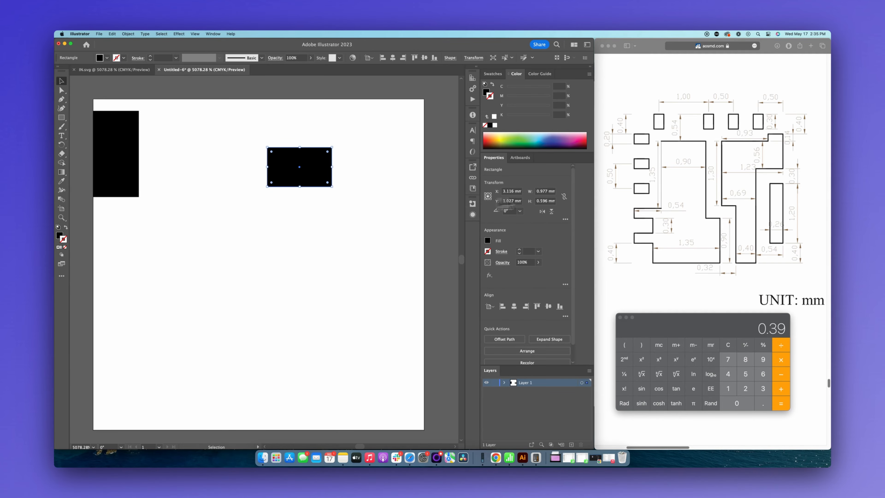
{"action": "double_click", "coordinate": [542, 191]}
{"action": "type", "text": "1.23"}
{"action": "key", "text": "Return"}
{"action": "double_click", "coordinate": [505, 228]}
{"action": "type", "text": "0.56"}
{"action": "key", "text": "Return"}
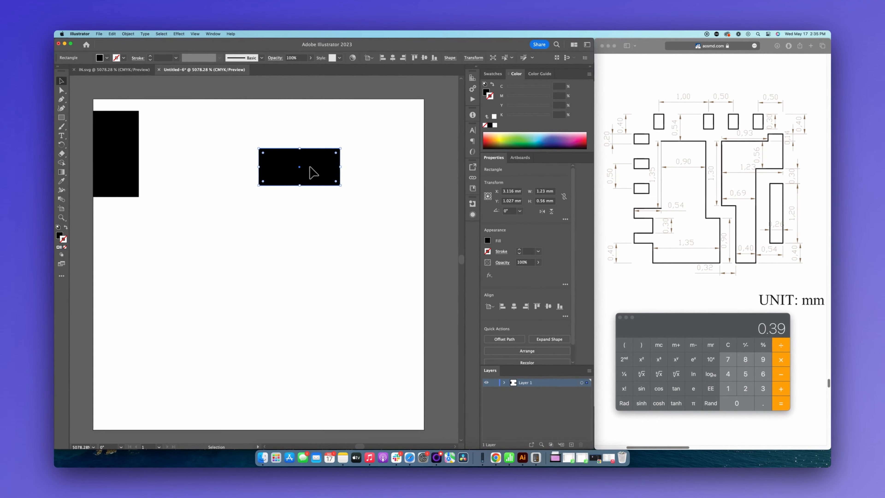
- Move the 1.23 mm rectangle so its upper-left corner matches the first rectangle's and unite the two
{"action": "left_click_drag", "start_coordinate": [301, 172], "coordinate": [139, 135]}
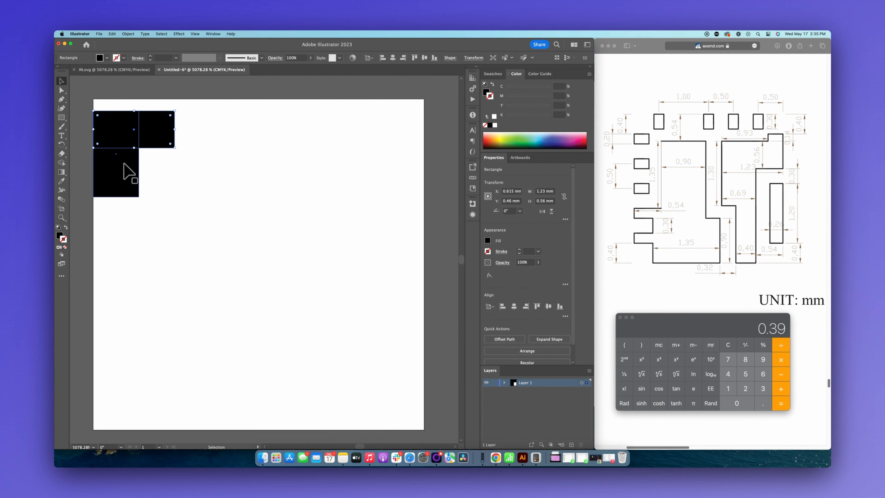
{"action": "left_click", "coordinate": [126, 171], "text": "shift"}
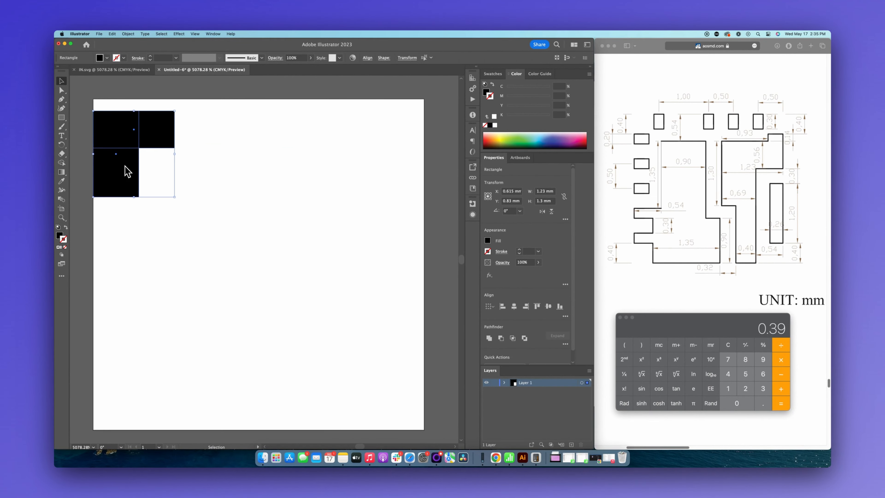
{"action": "left_click", "coordinate": [488, 338]}
{"action": "left_click", "coordinate": [283, 243]}
- Draw a small rectangle about 0.34 by 0.17 mm to the right of the united shape
{"action": "left_click", "coordinate": [62, 118]}
{"action": "left_click_drag", "start_coordinate": [213, 124], "coordinate": [235, 135]}
{"action": "left_click", "coordinate": [62, 81]}
- Calculate 1.23 − 0.93 and set the small rectangle's size to 0.3 mm wide by 0.14 mm high
{"action": "left_click", "coordinate": [544, 191]}
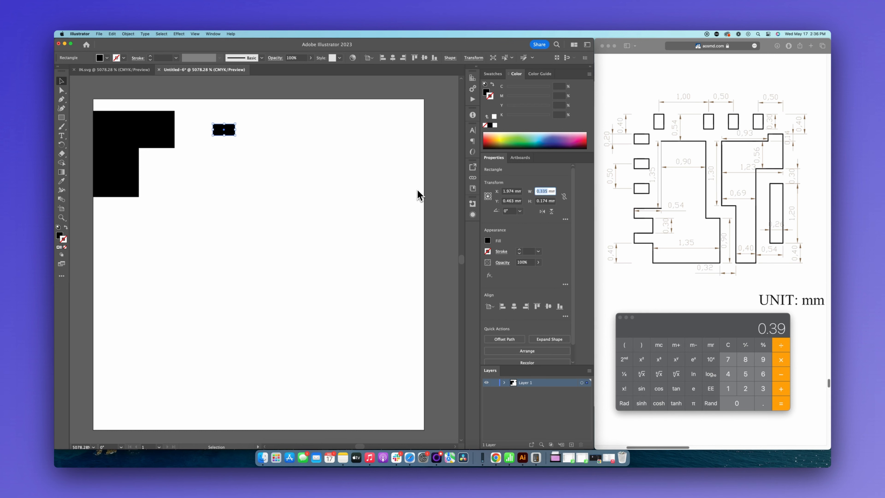
{"action": "left_click", "coordinate": [667, 333]}
{"action": "left_click", "coordinate": [727, 345]}
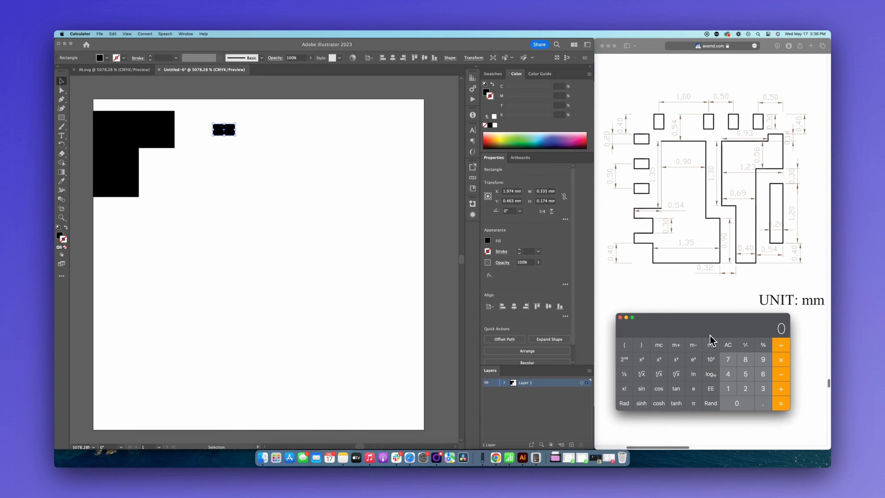
{"action": "type", "text": "1.230.93"}
{"action": "key", "text": "Return"}
{"action": "left_click", "coordinate": [547, 191]}
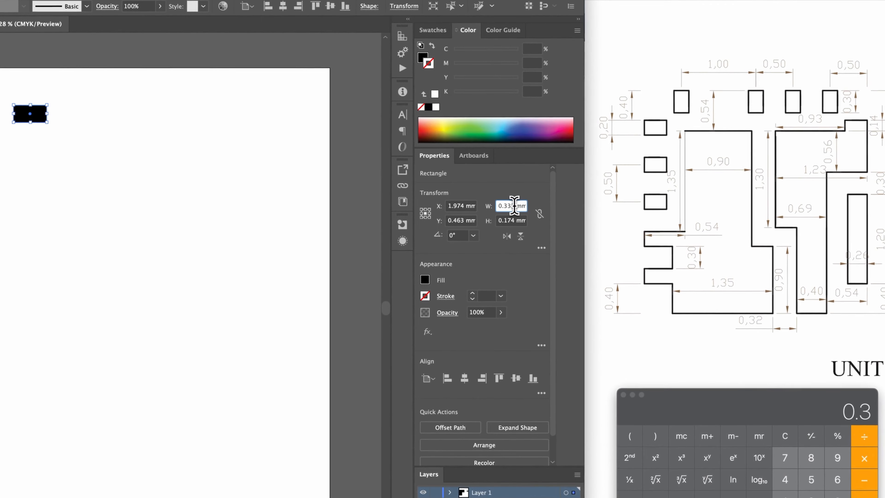
{"action": "key", "text": "BackSpace"}
{"action": "key", "text": "BackSpace"}
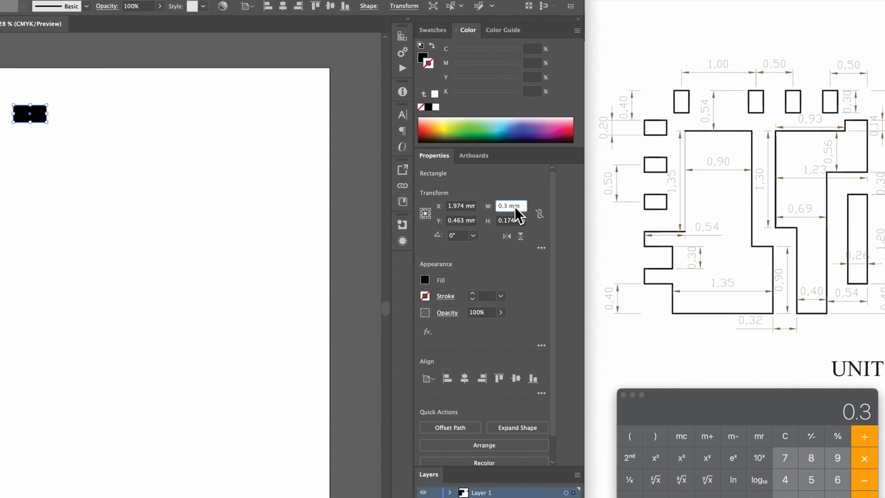
{"action": "key", "text": "Tab"}
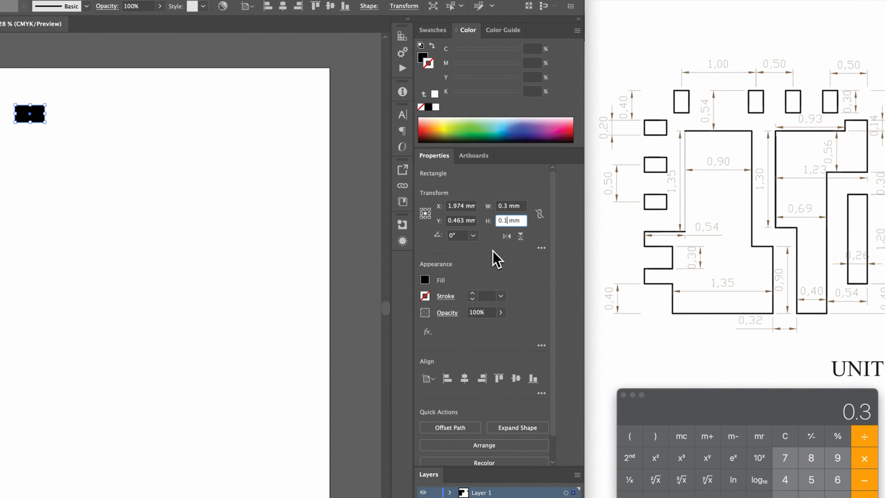
{"action": "key", "text": "Return"}
{"action": "left_click", "coordinate": [223, 185]}
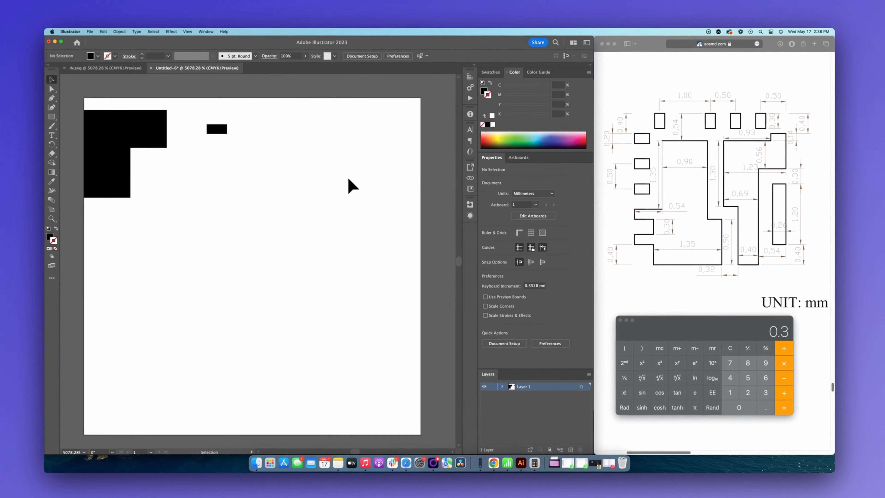
- Unite the small rectangle with the upper-right end of the pad shape and move the result against the artboard's top edge
{"action": "left_click_drag", "start_coordinate": [232, 132], "coordinate": [165, 106]}
{"action": "left_click", "coordinate": [194, 126]}
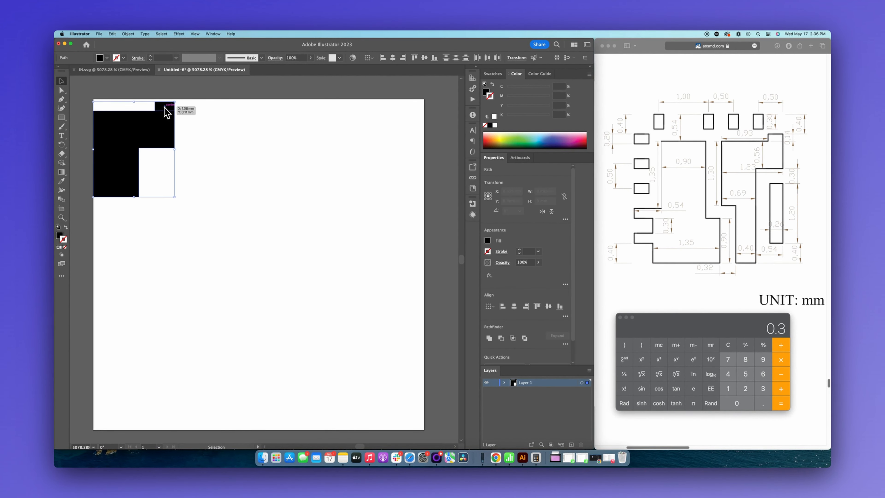
{"action": "left_click", "coordinate": [489, 339]}
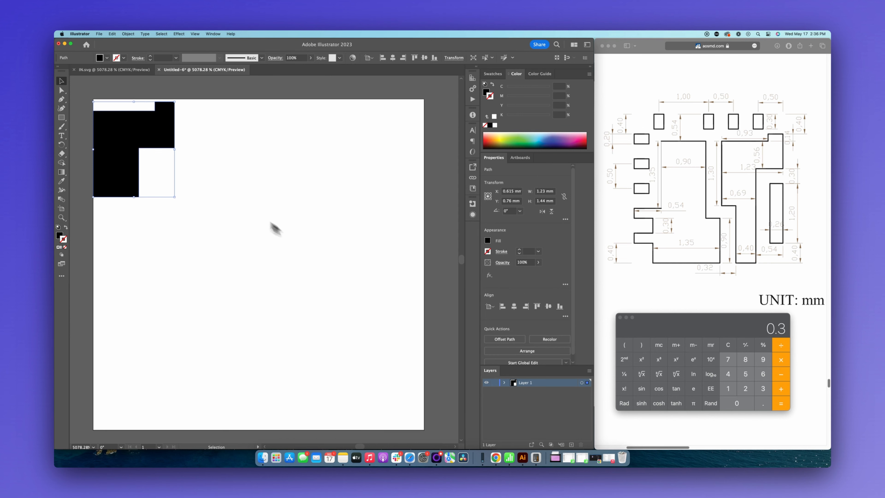
{"action": "left_click_drag", "start_coordinate": [161, 144], "coordinate": [159, 141]}
{"action": "left_click", "coordinate": [207, 188]}
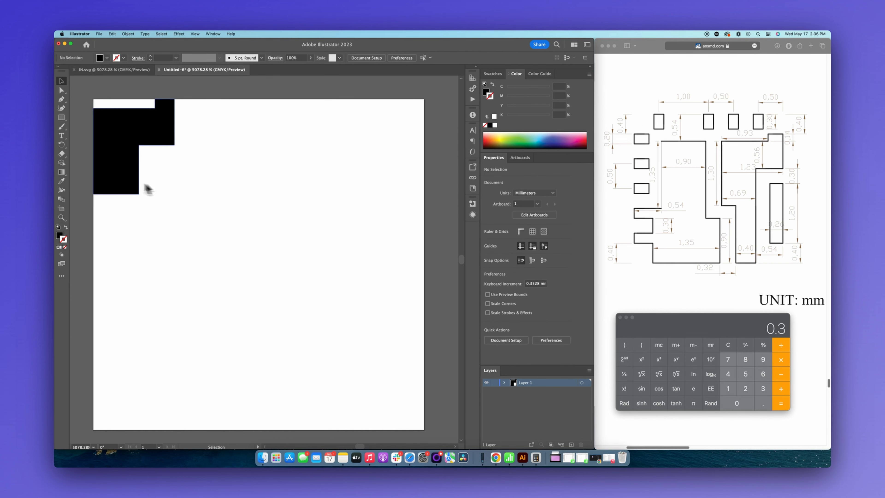
- Draw a rectangle about 0.39 by 0.94 mm below the pad shape and set its width to 0.4 mm
{"action": "left_click", "coordinate": [61, 118]}
{"action": "left_click_drag", "start_coordinate": [173, 240], "coordinate": [199, 302]}
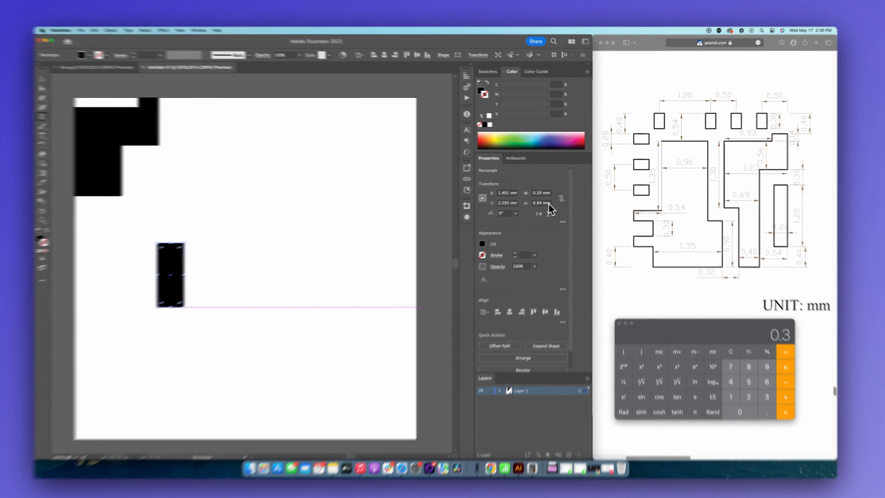
{"action": "left_click", "coordinate": [545, 191]}
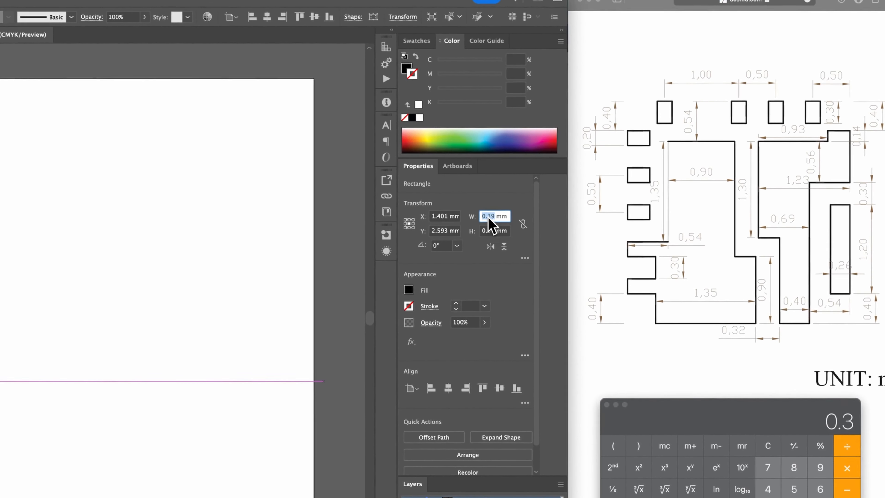
{"action": "type", "text": "0."}
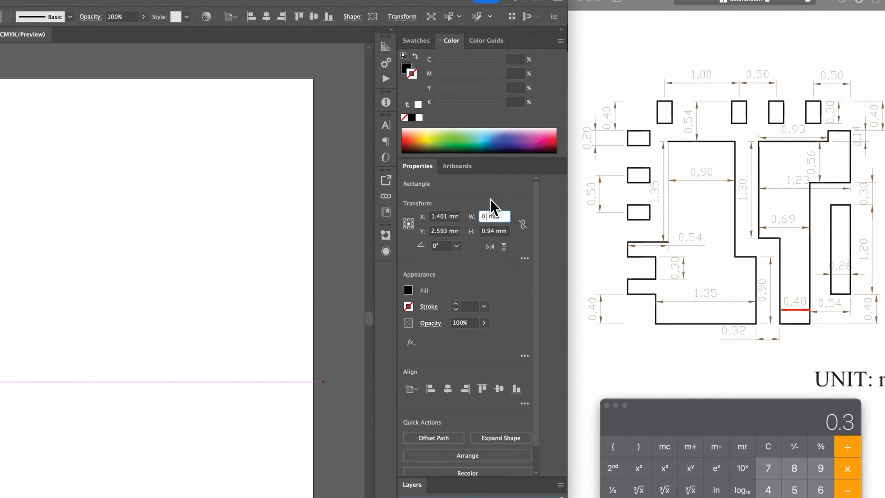
{"action": "key", "text": "Return"}
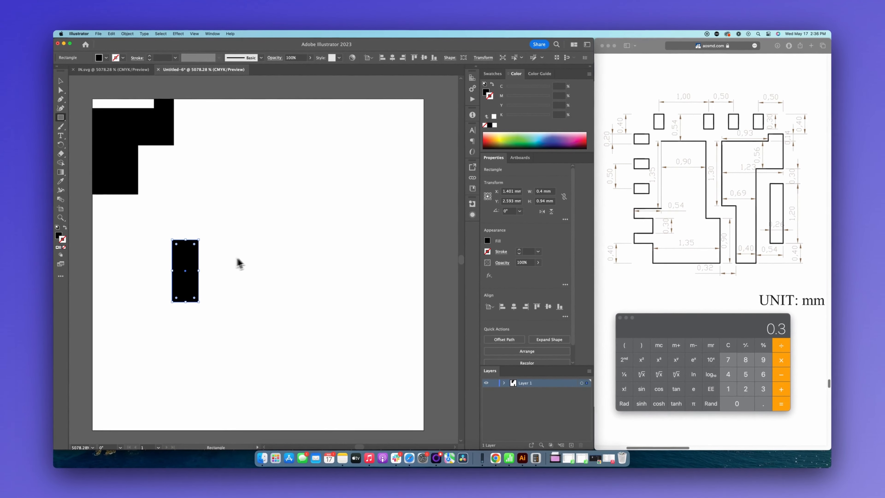
- Place a vertical ruler guide along the right edge of the 0.69 mm block and align the narrow rectangle's right edge to it
{"action": "key", "text": "v"}
{"action": "left_click_drag", "start_coordinate": [195, 259], "coordinate": [126, 240]}
{"action": "left_click", "coordinate": [157, 232]}
{"action": "key", "text": "super+r"}
{"action": "left_click_drag", "start_coordinate": [96, 218], "coordinate": [138, 180]}
{"action": "left_click_drag", "start_coordinate": [119, 247], "coordinate": [128, 233]}
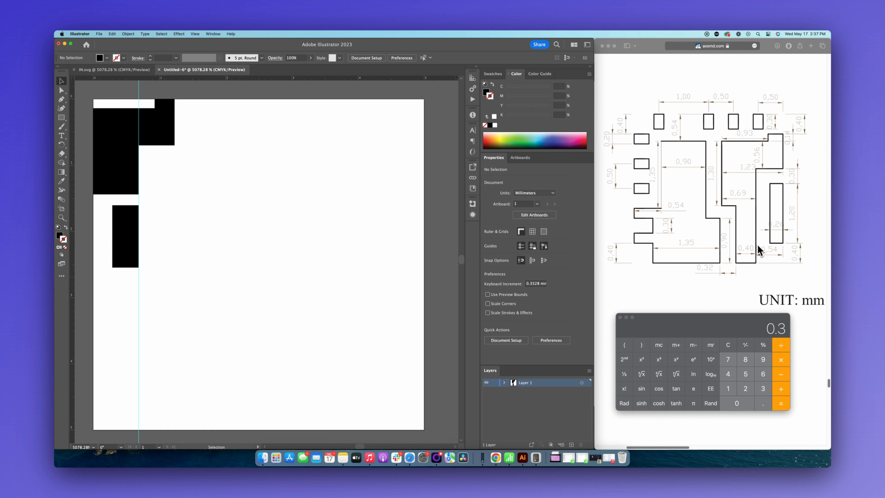
- Calculate the lower leg's height from the land pattern dimensions, subtracting 0.14 and 1.3
{"action": "left_click", "coordinate": [730, 327]}
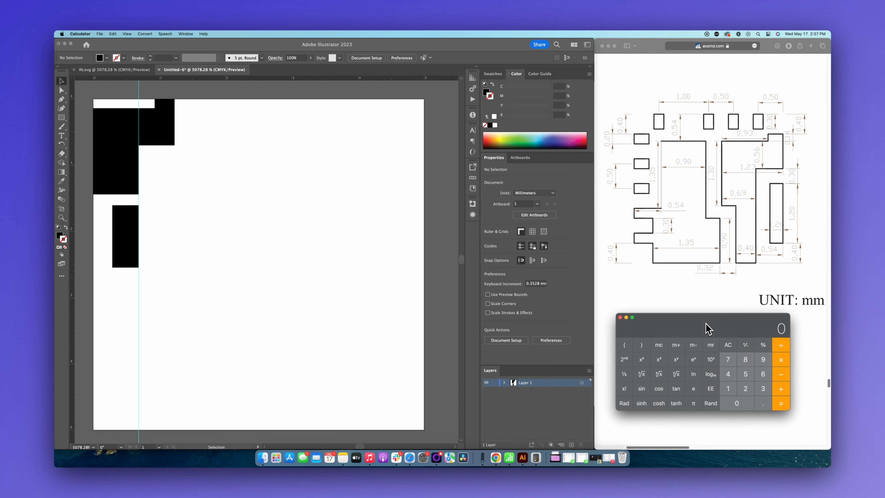
{"action": "key", "text": "minus"}
{"action": "key", "text": "0"}
{"action": "key", "text": "period"}
{"action": "key", "text": "0"}
{"action": "key", "text": "period"}
{"action": "key", "text": "1"}
{"action": "key", "text": "4"}
{"action": "key", "text": "1"}
{"action": "key", "text": "3"}
- Set the narrow rectangle's height to 1.16 mm
{"action": "left_click", "coordinate": [122, 237]}
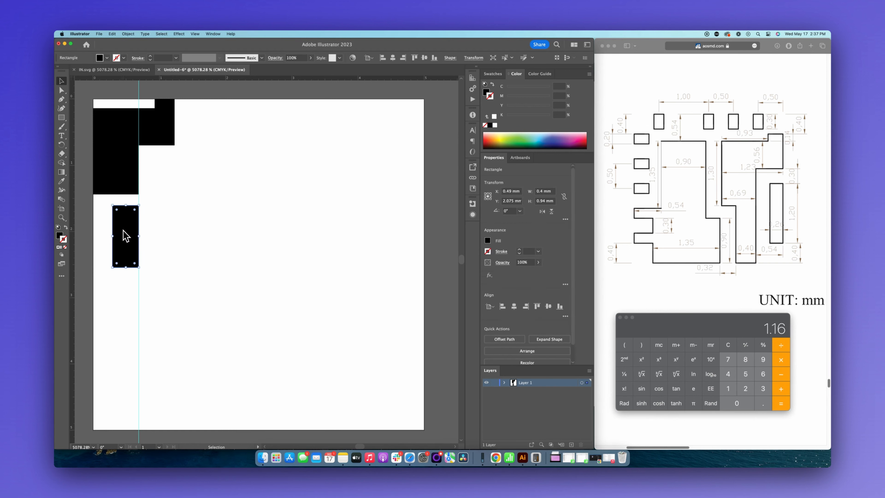
{"action": "double_click", "coordinate": [540, 201]}
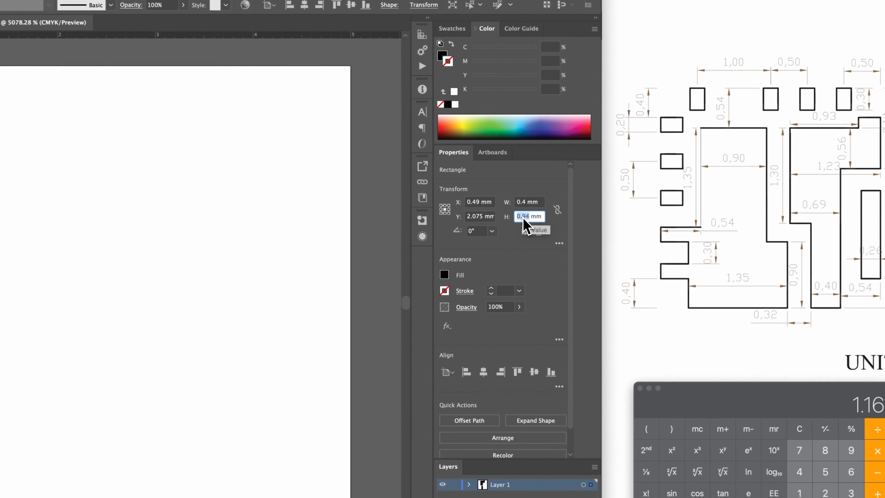
{"action": "type", "text": "1"}
{"action": "key", "text": "Return"}
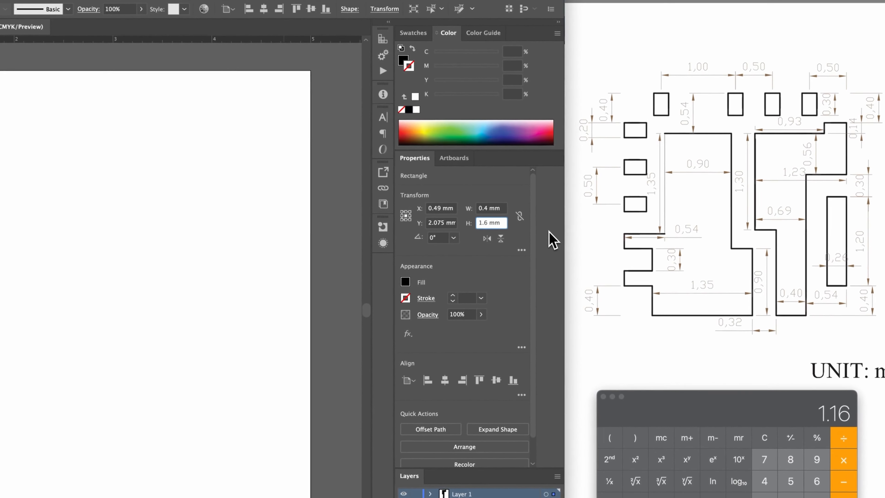
{"action": "type", "text": "1"}
{"action": "key", "text": "Return"}
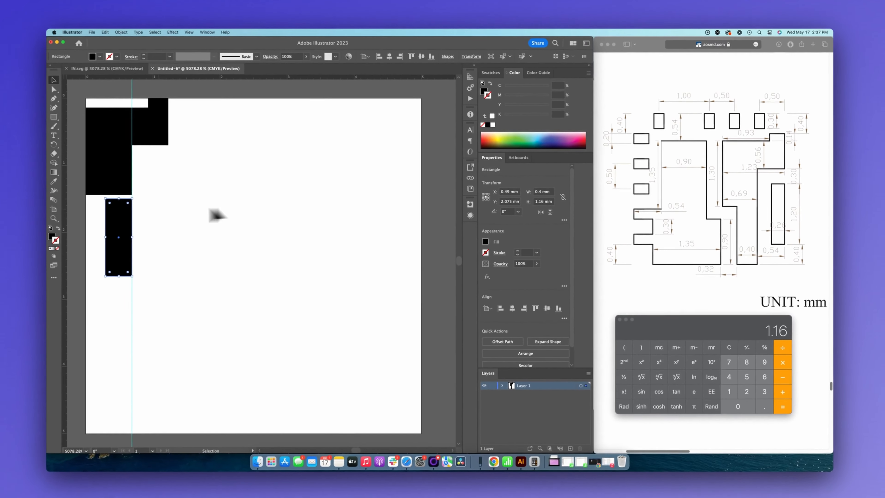
- Unite the narrow rectangle flush with the pad shape's lower edge and hide the ruler guide
{"action": "left_click_drag", "start_coordinate": [131, 210], "coordinate": [121, 187]}
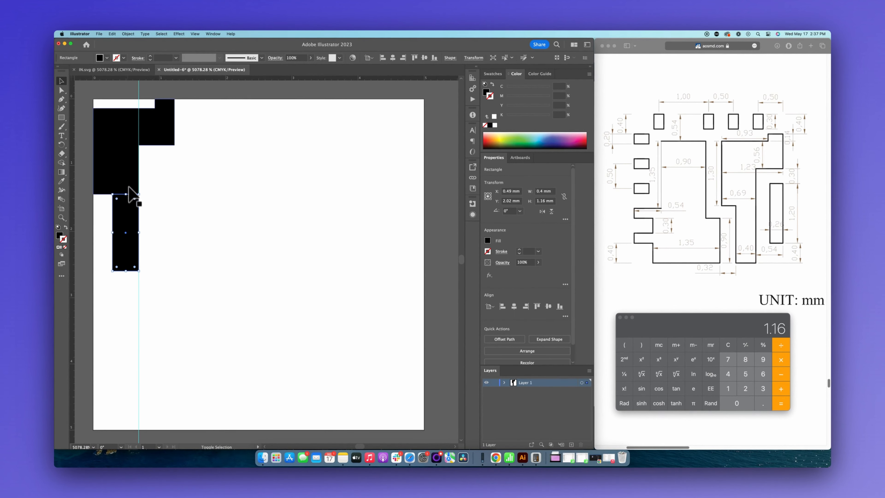
{"action": "left_click", "coordinate": [127, 178], "text": "shift"}
{"action": "left_click", "coordinate": [489, 338]}
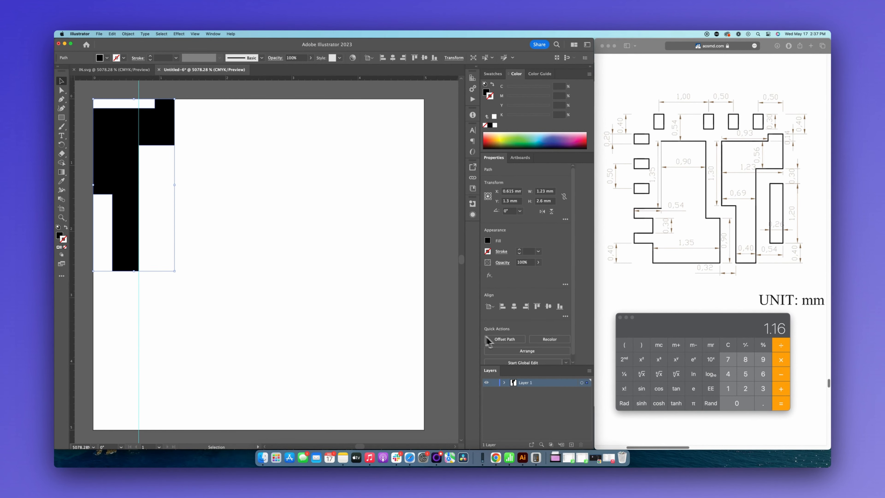
{"action": "left_click", "coordinate": [272, 277]}
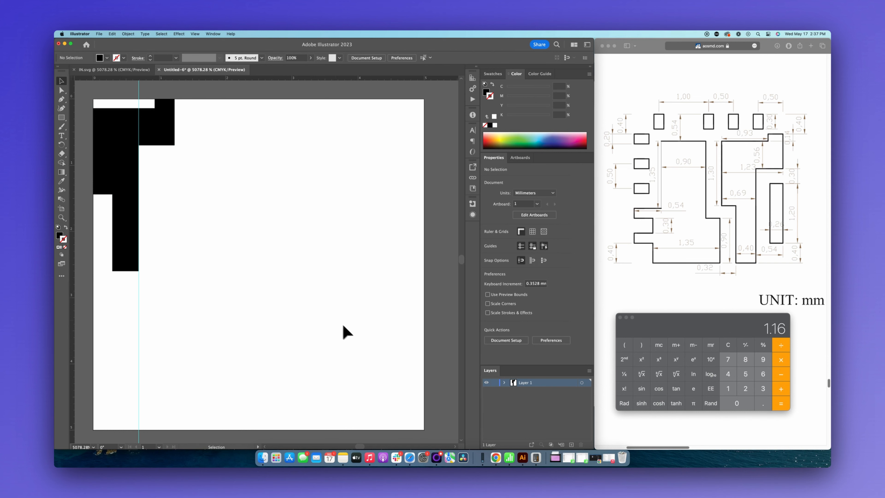
{"action": "left_click_drag", "start_coordinate": [250, 256], "coordinate": [352, 320]}
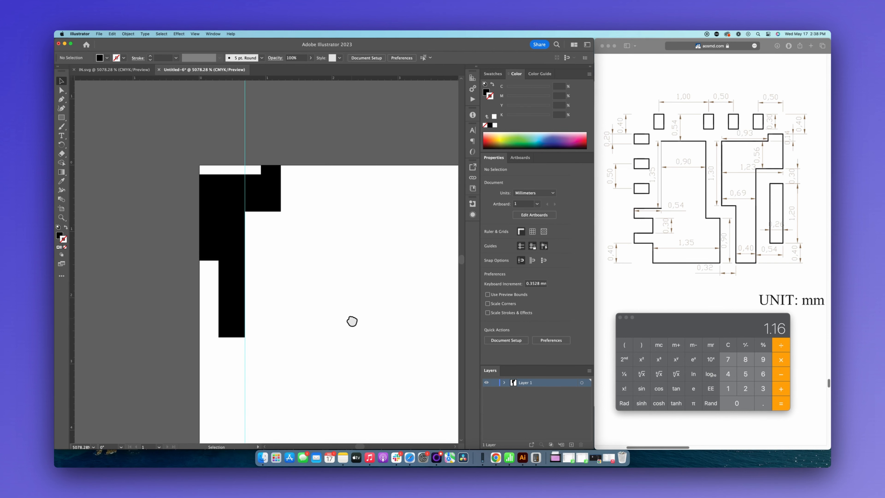
{"action": "key", "text": "super+semicolon"}
- Set the united pad shape's position to X 0 mm, Y 0 mm and save the drawing as LX.svg
{"action": "left_click", "coordinate": [240, 228]}
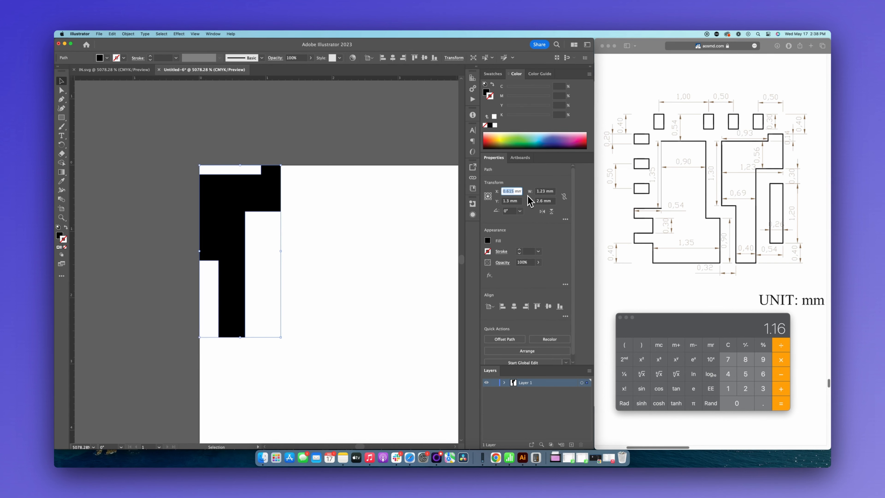
{"action": "key", "text": "Tab"}
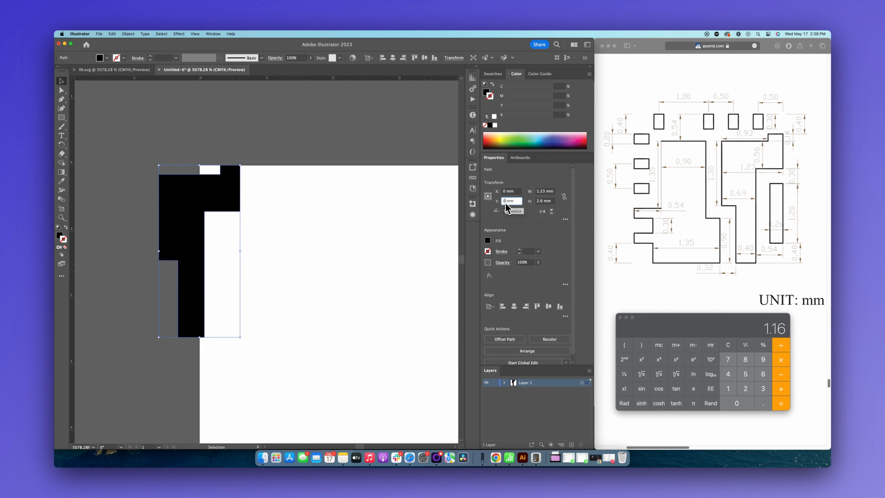
{"action": "key", "text": "Return"}
{"action": "scroll", "coordinate": [379, 276], "scroll_direction": "up", "scroll_amount": 5}
{"action": "scroll", "coordinate": [380, 276], "scroll_direction": "left", "scroll_amount": 5}
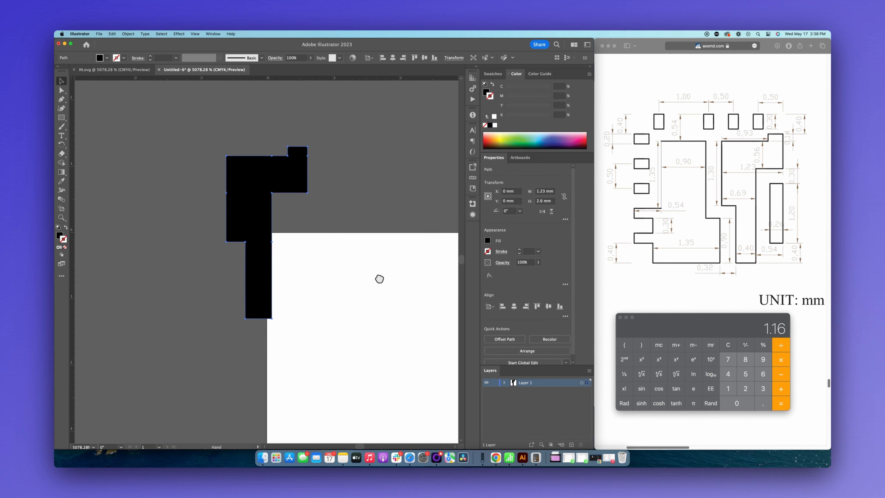
{"action": "left_click", "coordinate": [373, 289]}
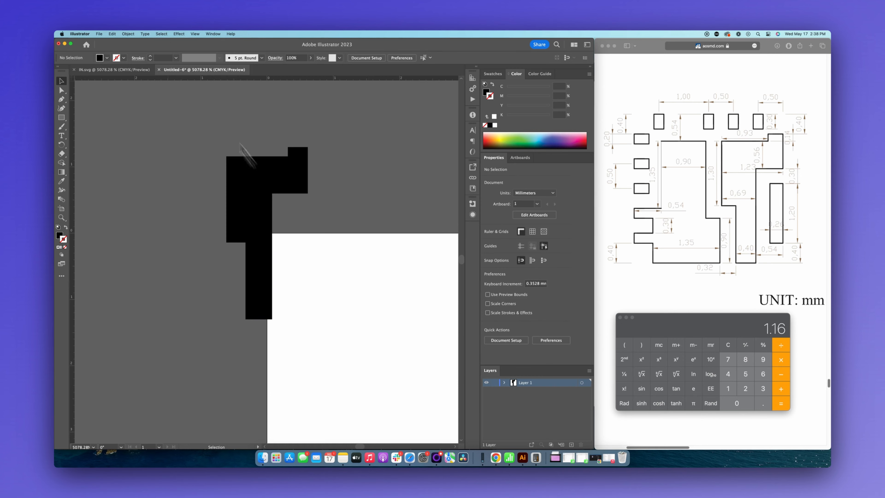
{"action": "left_click", "coordinate": [145, 34]}
{"action": "mouse_move", "coordinate": [98, 34]}
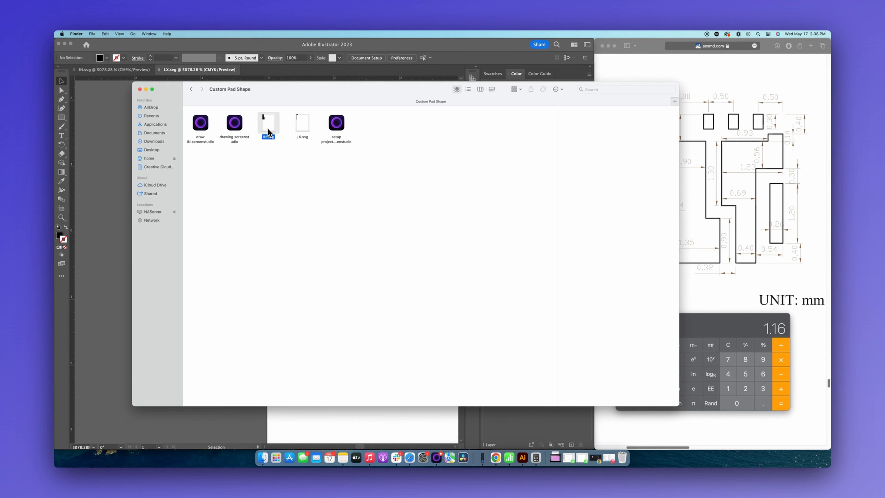
- Open IN.svg from the Custom Pad Shape folder in TextEdit
{"action": "right_click", "coordinate": [267, 130]}
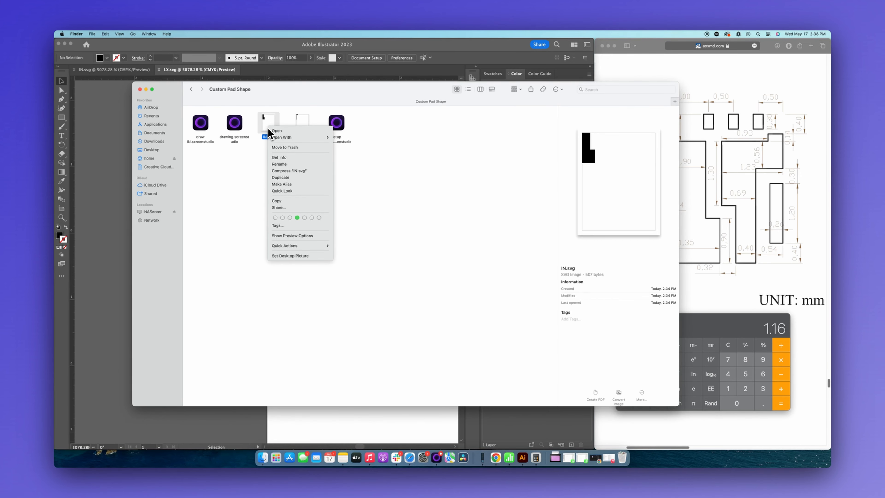
{"action": "mouse_move", "coordinate": [300, 138]}
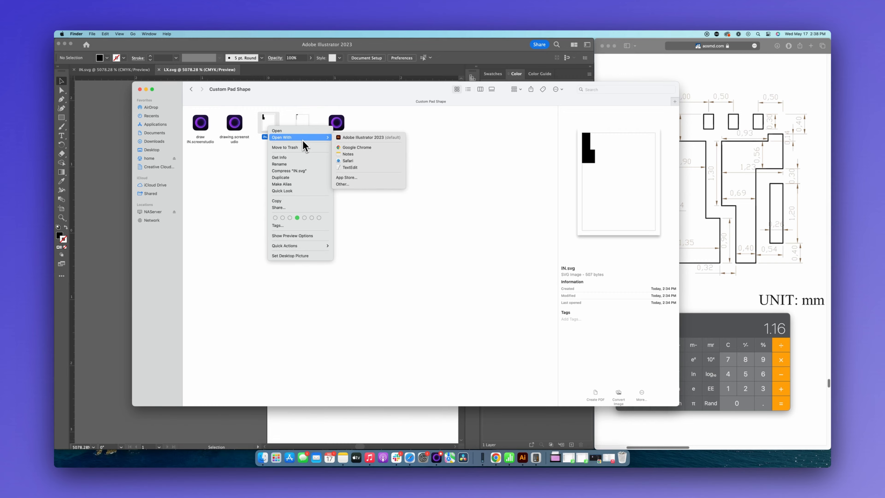
{"action": "left_click", "coordinate": [364, 166]}
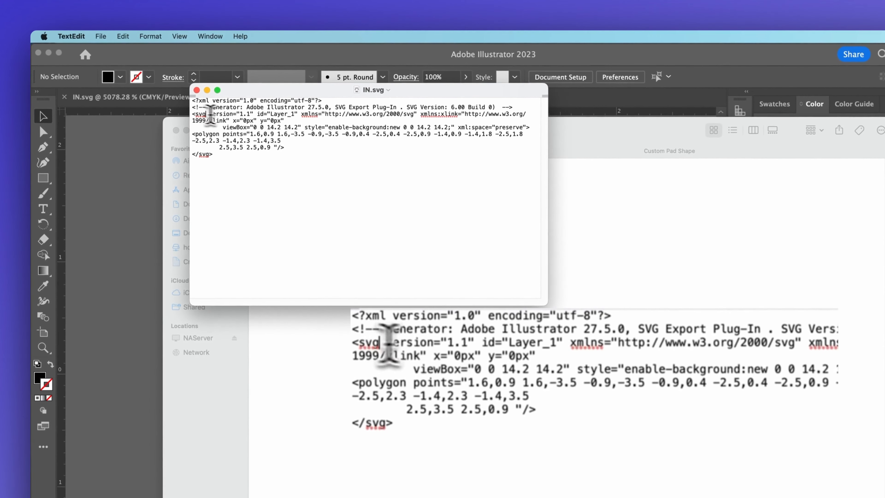
- Add transform="scale(0.00036)" to the opening svg tag of IN.svg, then save and close the file
{"action": "type", "text": "transform"}
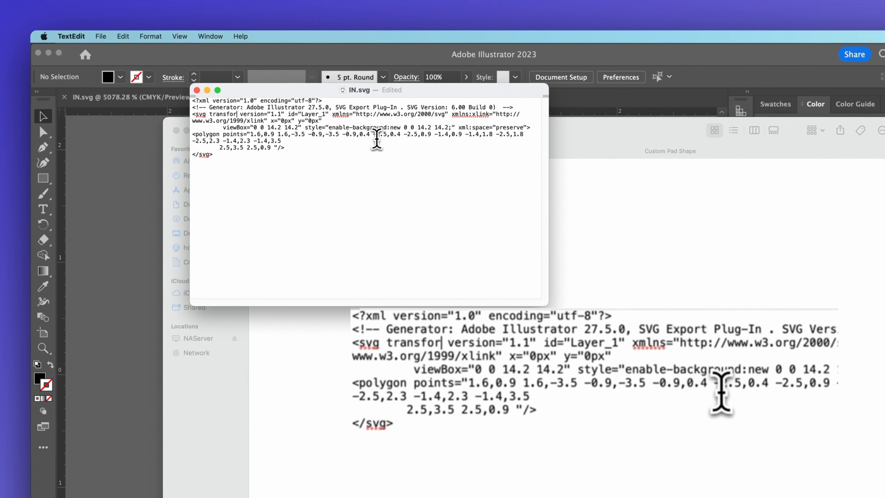
{"action": "type", "text": "=\"scale"}
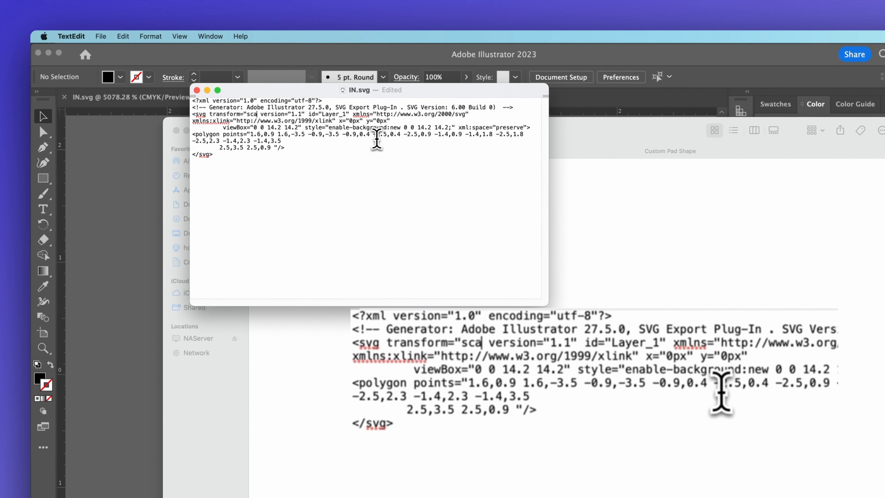
{"action": "type", "text": "(0.0003"}
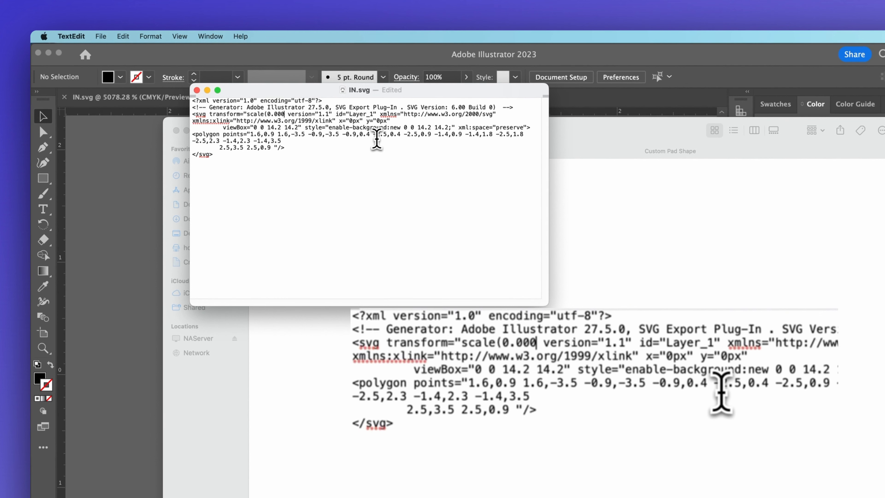
{"action": "type", "text": "6)\""}
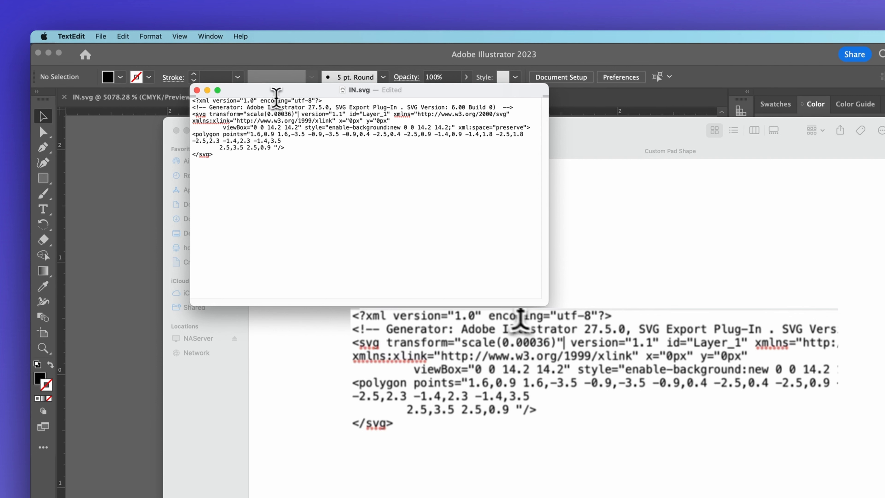
{"action": "left_click_drag", "start_coordinate": [297, 114], "coordinate": [210, 114]}
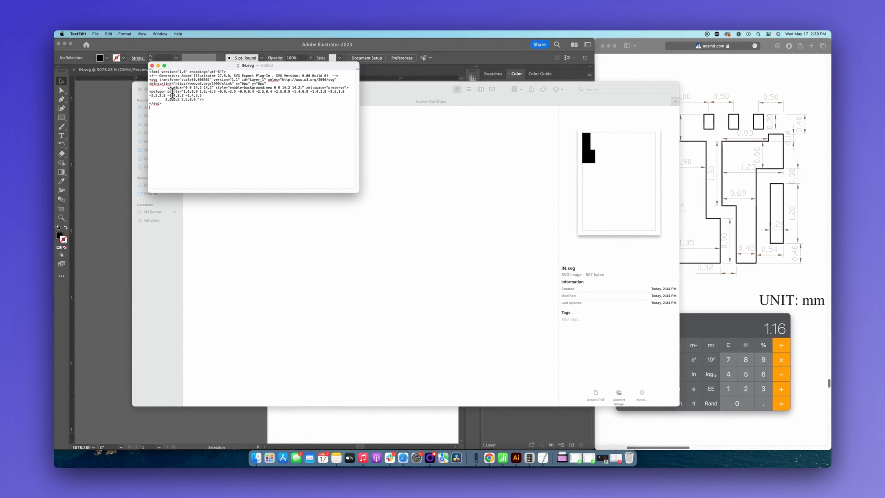
{"action": "left_click", "coordinate": [165, 73]}
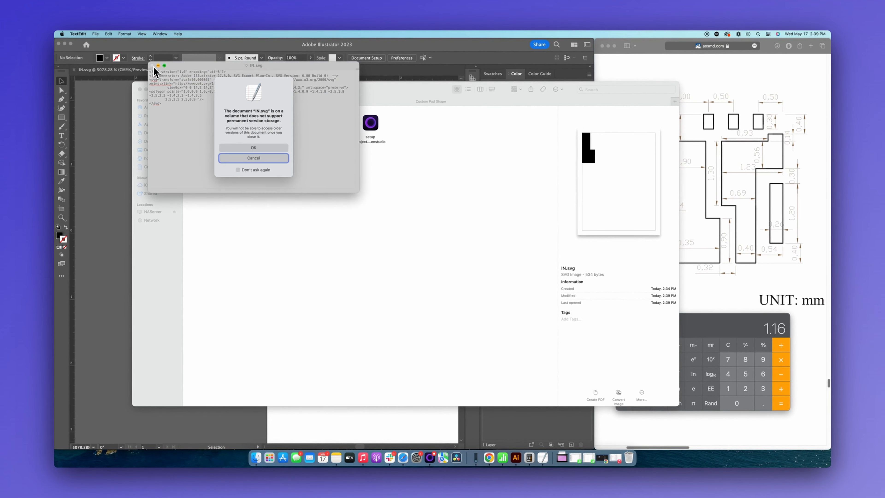
{"action": "left_click", "coordinate": [270, 149]}
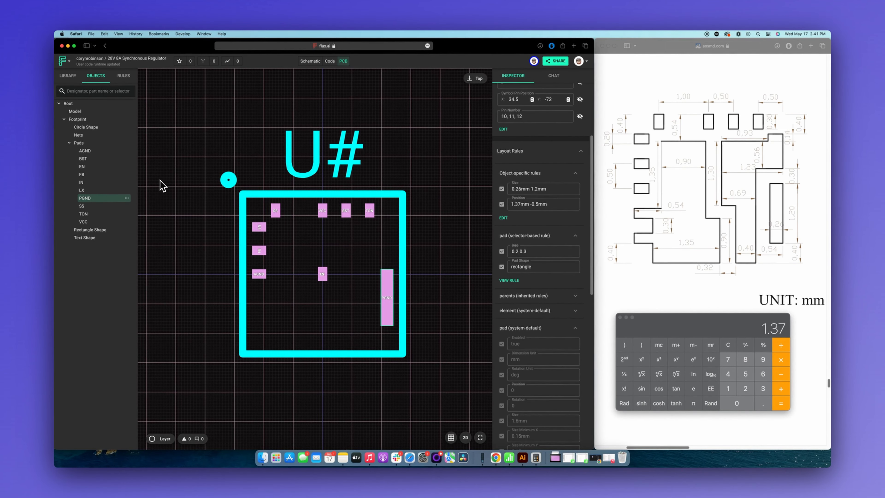
- Switch to Flux and upload LX.svg and IN.svg from the Custom Pad Shape folder to the part's assets
{"action": "left_click", "coordinate": [161, 185]}
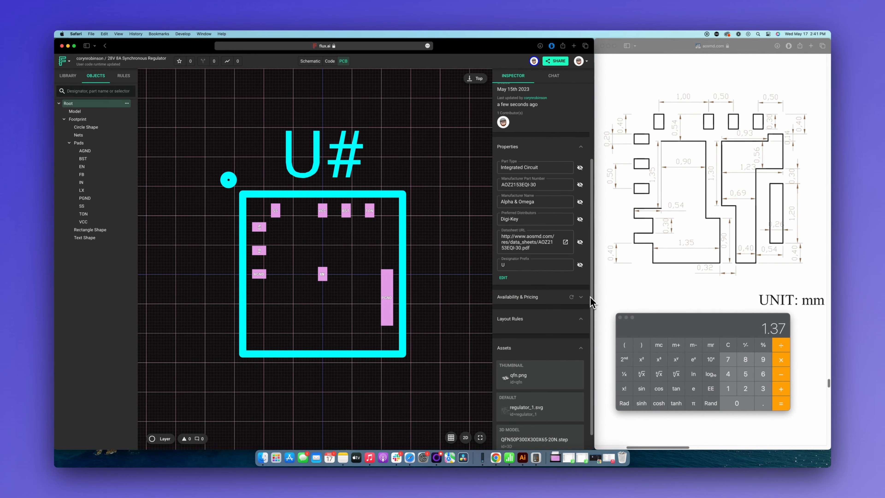
{"action": "scroll", "coordinate": [588, 301], "scroll_direction": "down", "scroll_amount": 1}
{"action": "left_click", "coordinate": [507, 442]}
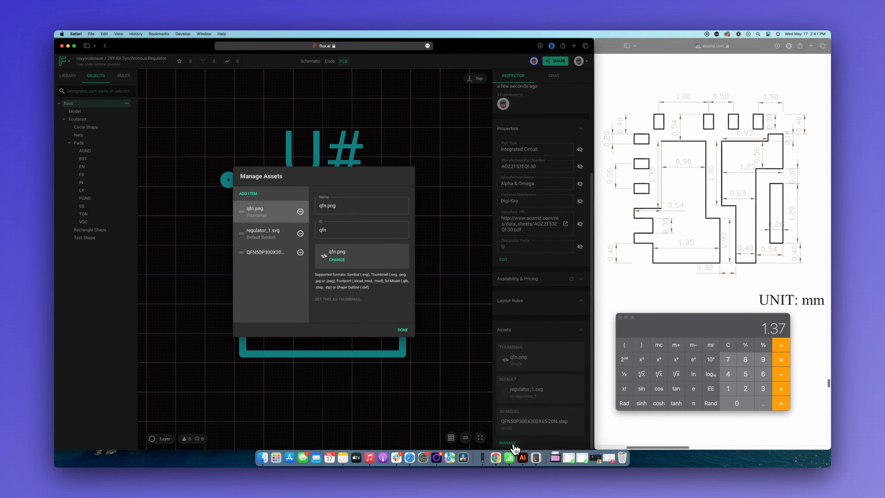
{"action": "left_click", "coordinate": [255, 195]}
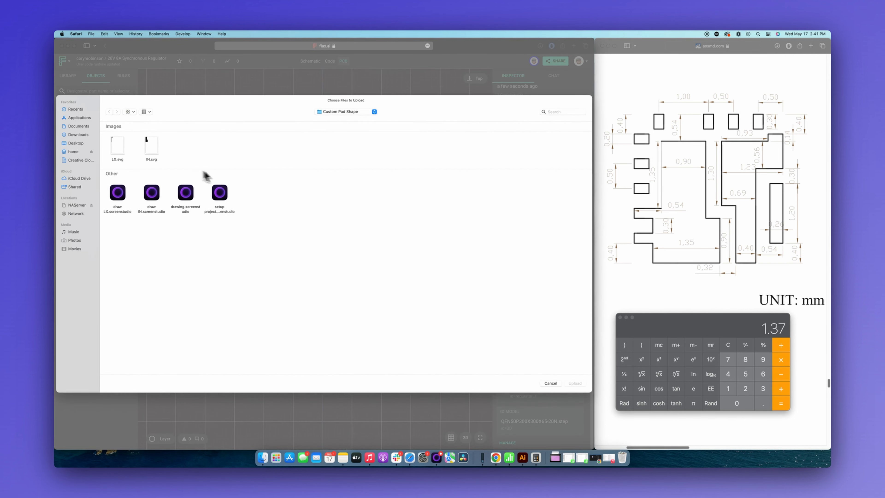
{"action": "left_click_drag", "start_coordinate": [205, 176], "coordinate": [114, 144]}
{"action": "key", "text": "Return"}
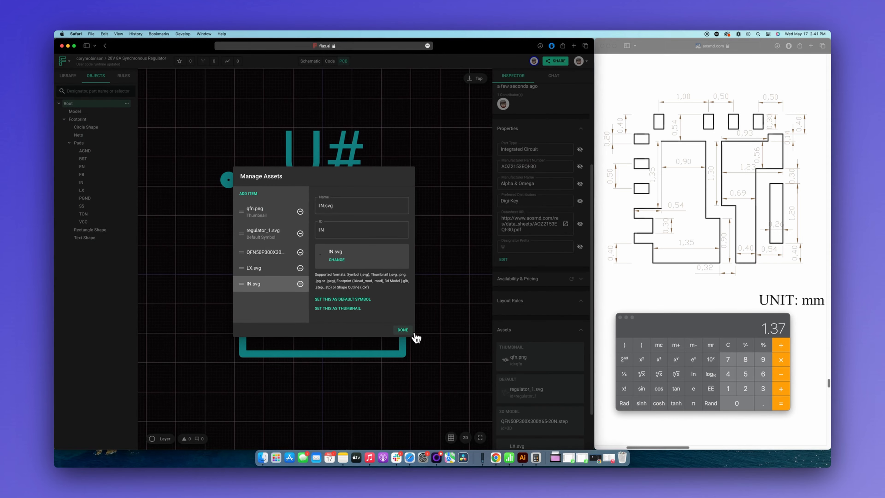
{"action": "left_click", "coordinate": [407, 331]}
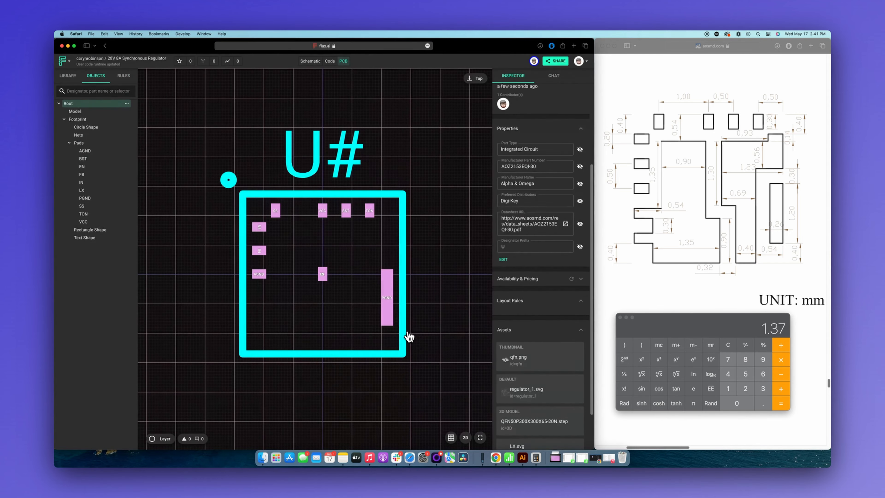
- Add an Asset layout rule set to IN to the IN pad and move the pad to about -0.6004 mm, -0.2195 mm
{"action": "left_click", "coordinate": [115, 184]}
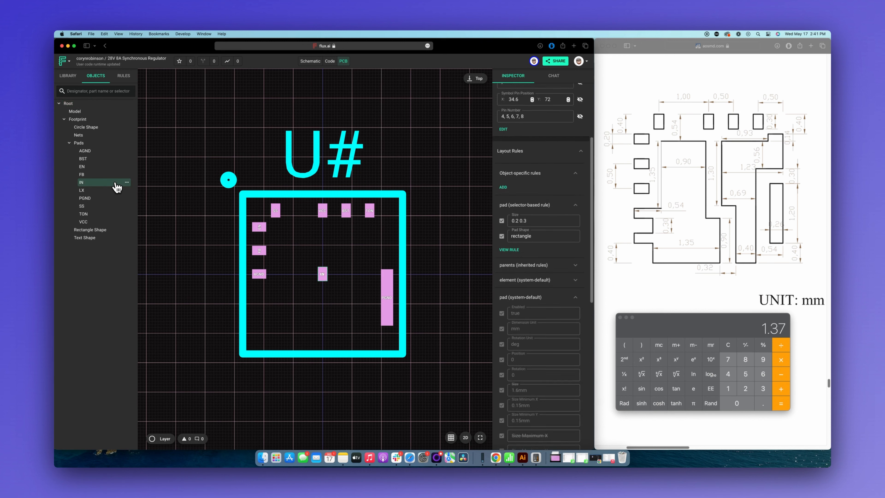
{"action": "left_click", "coordinate": [503, 188]}
{"action": "type", "text": "asset"}
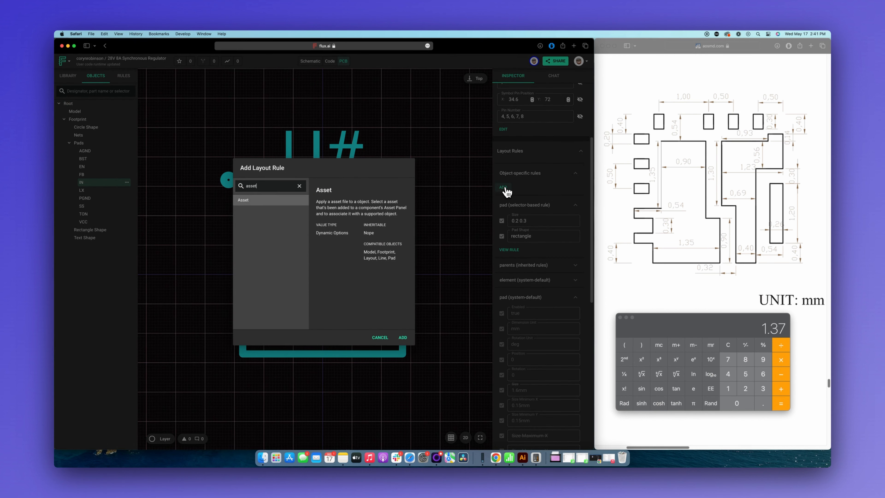
{"action": "key", "text": "Return"}
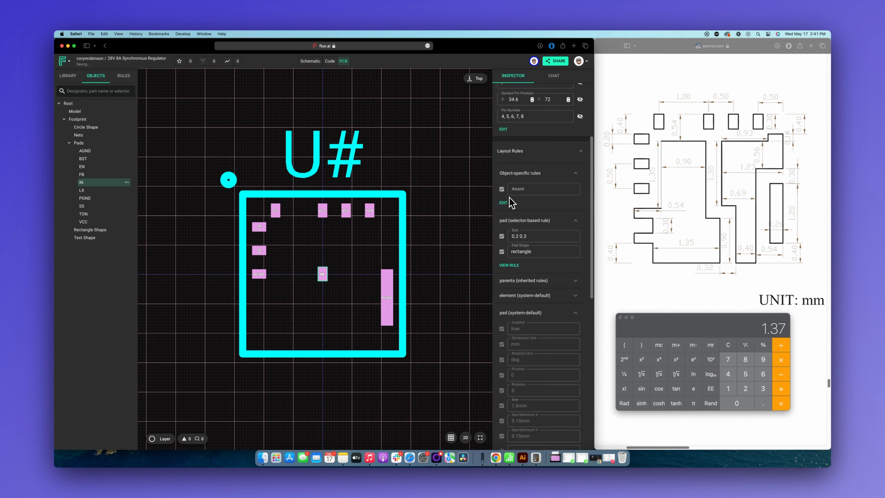
{"action": "left_click", "coordinate": [554, 189]}
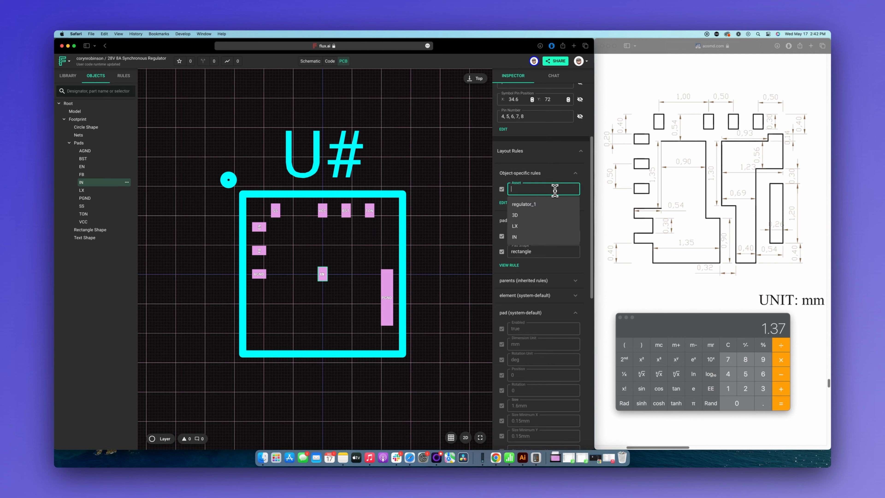
{"action": "left_click", "coordinate": [543, 236]}
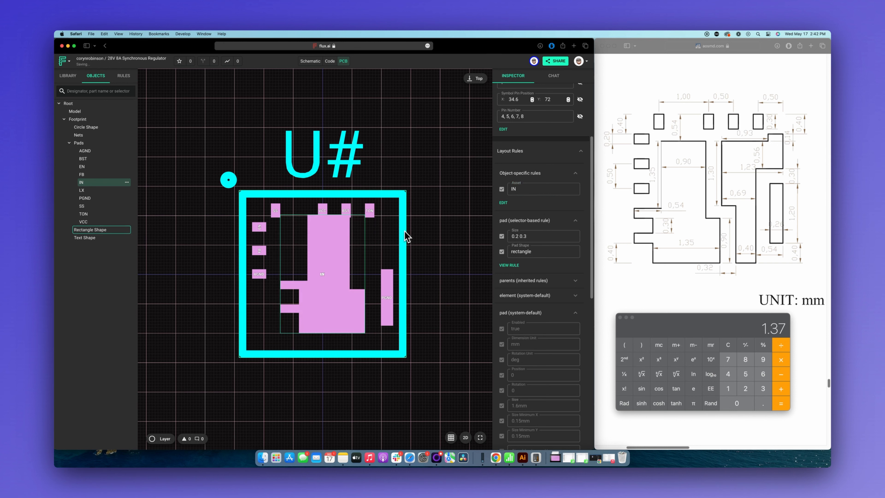
{"action": "left_click_drag", "start_coordinate": [335, 241], "coordinate": [307, 252]}
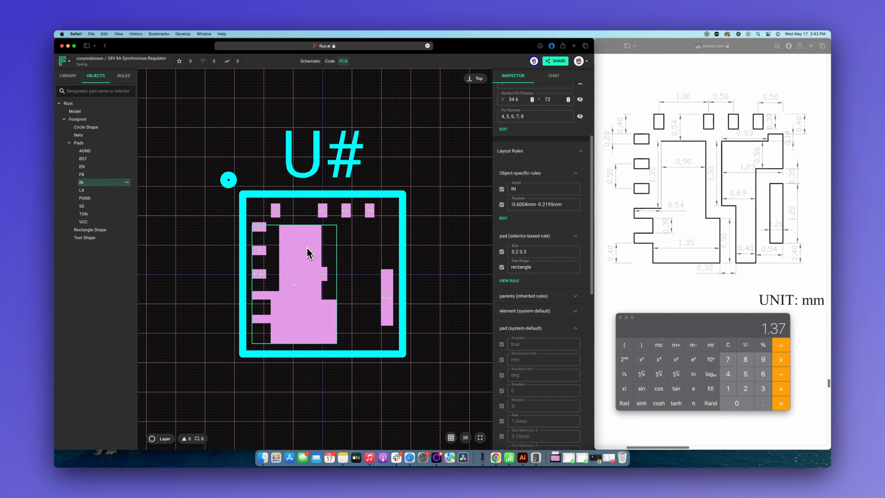
- Add an Asset layout rule set to LX to the LX pad and move the pad beside the IN and PGND pads
{"action": "left_click", "coordinate": [326, 272]}
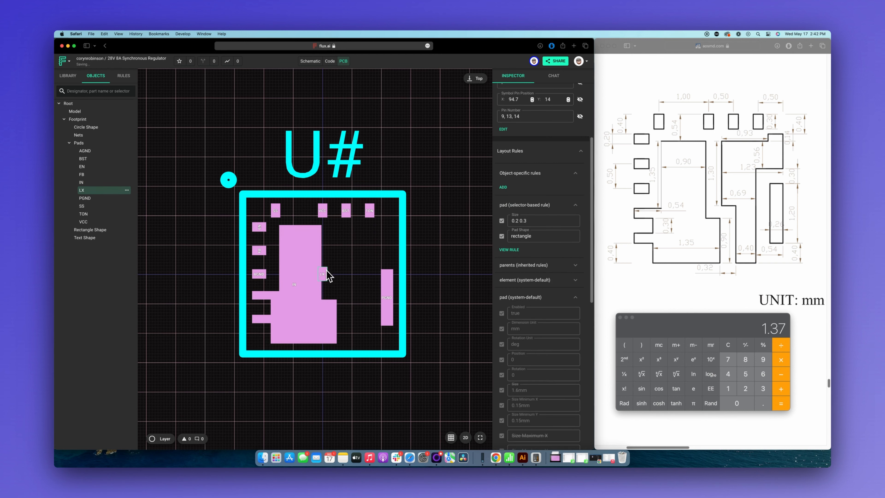
{"action": "left_click", "coordinate": [505, 188]}
{"action": "type", "text": "asset"}
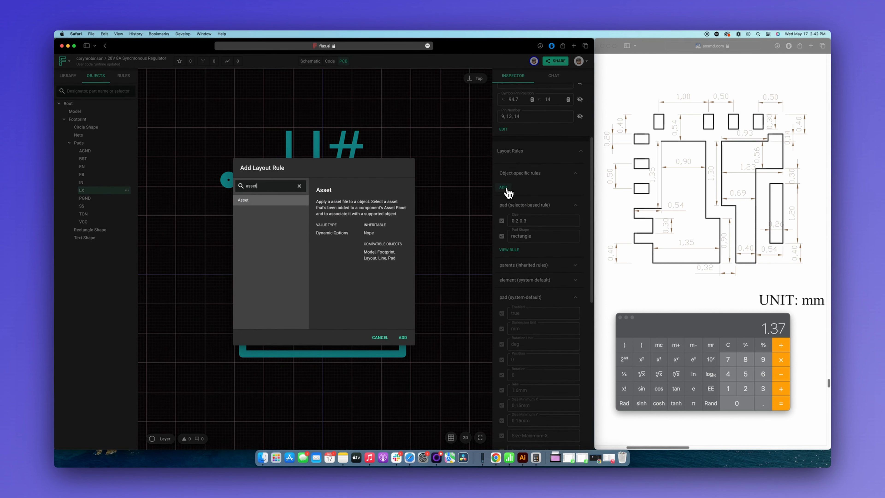
{"action": "key", "text": "Return"}
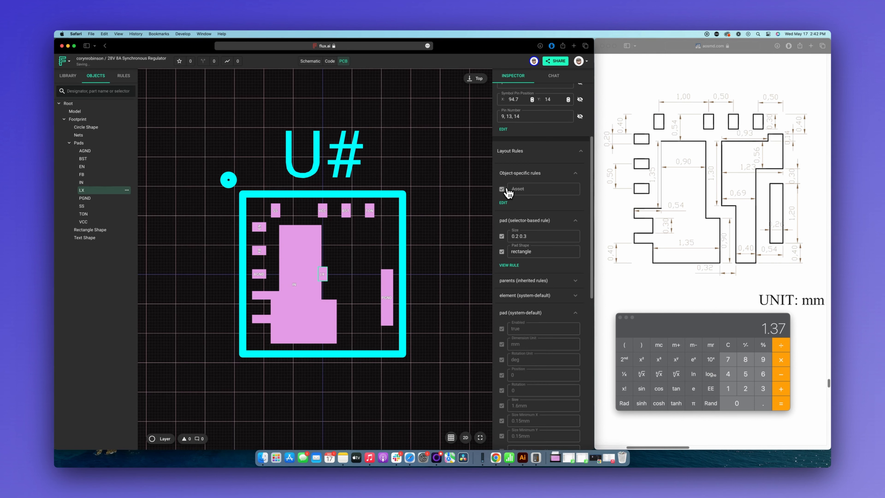
{"action": "left_click", "coordinate": [528, 188]}
{"action": "left_click", "coordinate": [532, 225]}
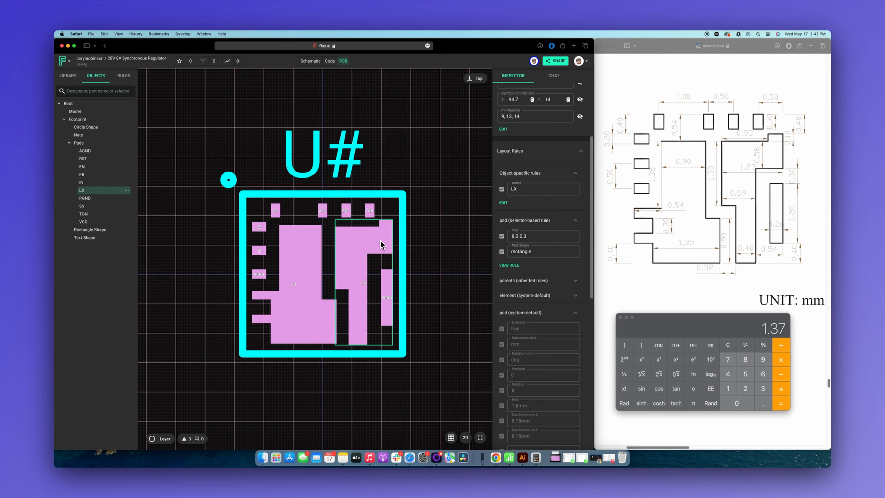
{"action": "left_click", "coordinate": [432, 243]}
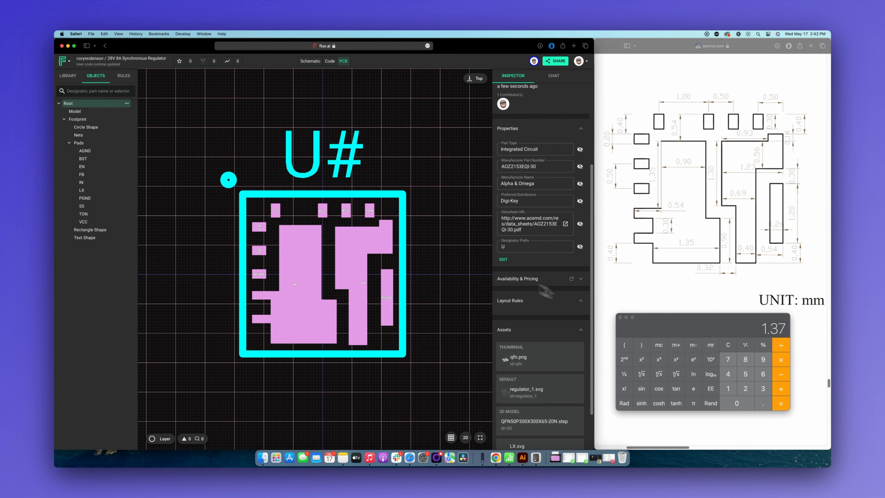
- Clear the calculator and select the pad shape in Illustrator's IN.svg document to read its dimensions
{"action": "left_click", "coordinate": [727, 344]}
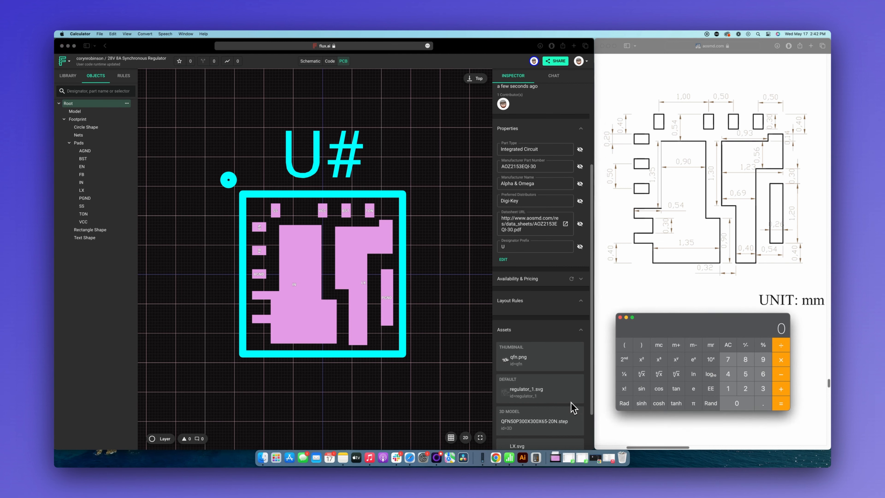
{"action": "left_click", "coordinate": [526, 456]}
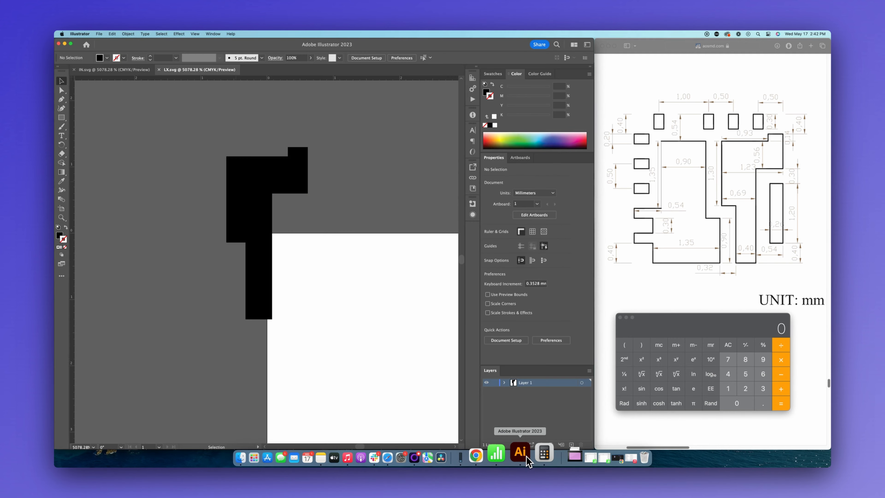
{"action": "left_click", "coordinate": [129, 70]}
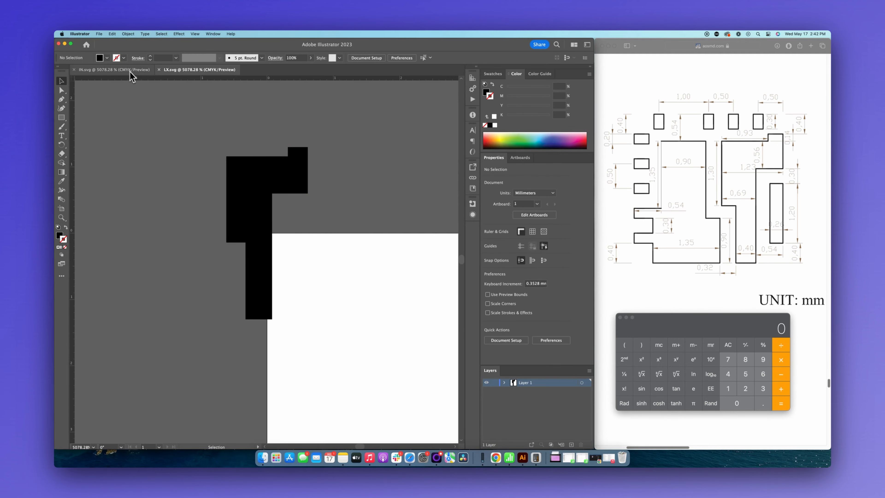
{"action": "left_click", "coordinate": [236, 170]}
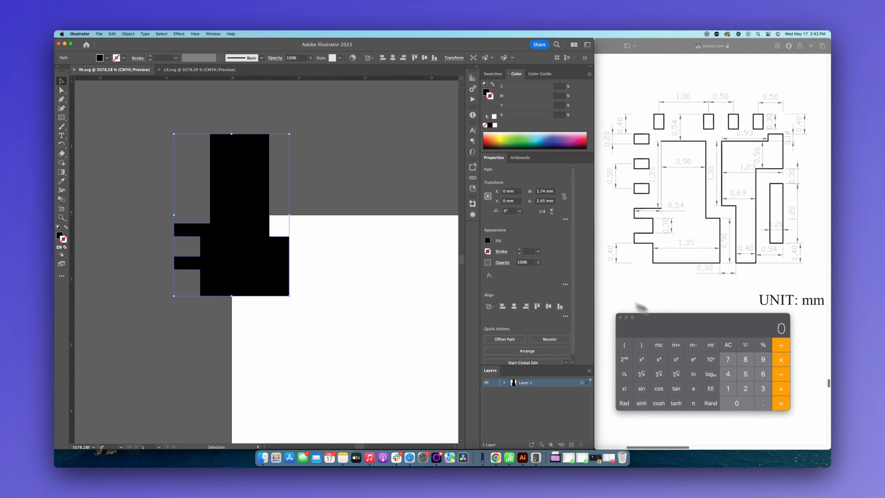
- Calculate the IN pad's Y position in Calculator as half of 2.45 minus 1.5
{"action": "left_click", "coordinate": [712, 328]}
{"action": "key", "text": "2"}
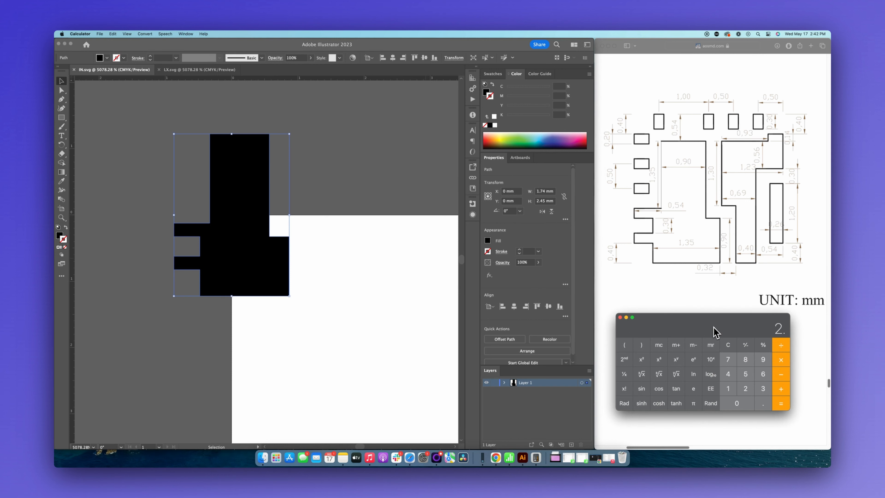
{"action": "type", "text": ".45"}
{"action": "type", "text": "2"}
{"action": "key", "text": "Return"}
{"action": "type", "text": "1.5"}
{"action": "key", "text": "Return"}
- Return to Flux and set the Y value of the IN pad's position to -0.275mm
{"action": "key", "text": "ctrl+Up"}
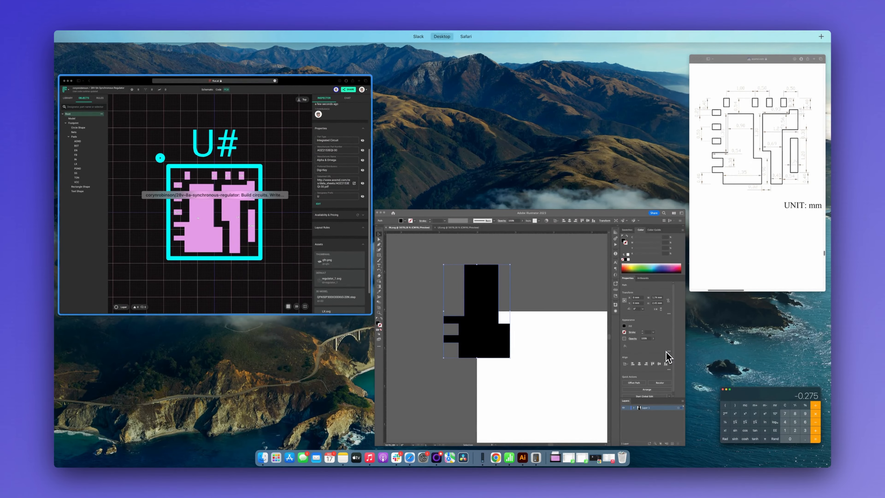
{"action": "left_click", "coordinate": [348, 258]}
{"action": "left_click", "coordinate": [313, 279]}
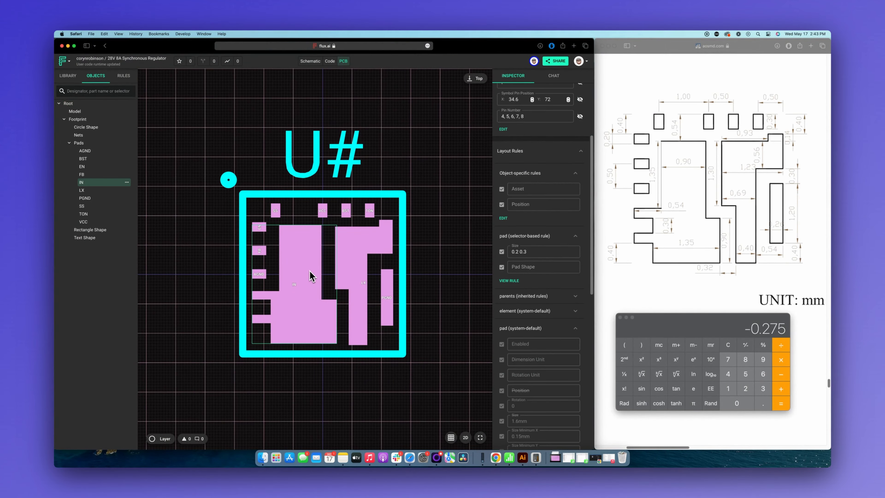
{"action": "left_click", "coordinate": [557, 204]}
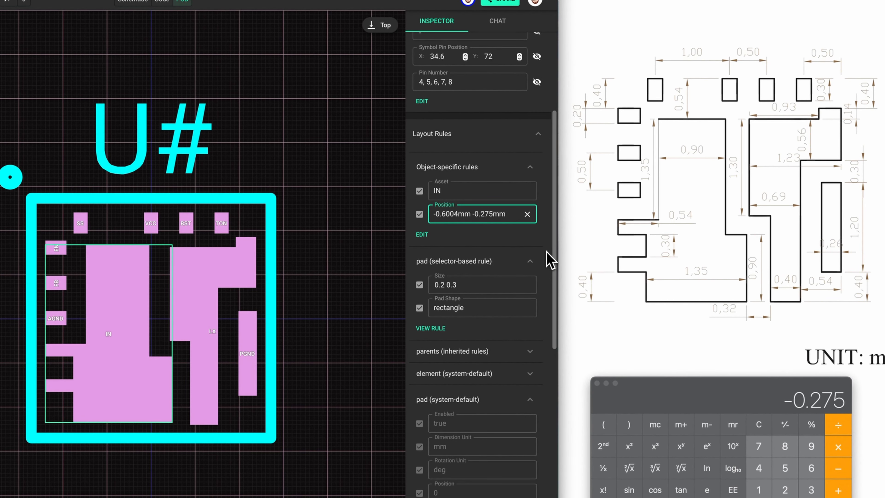
{"action": "left_click", "coordinate": [510, 250]}
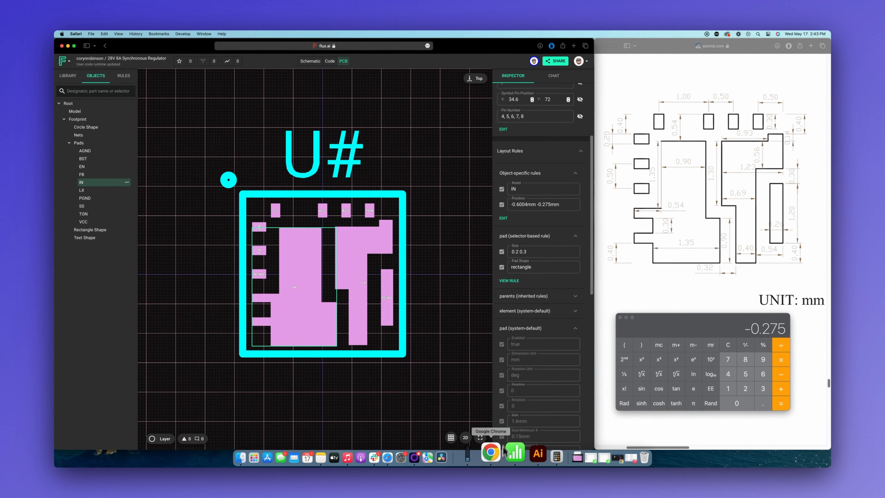
- Read the IN shape's width in Illustrator, calculate half of 1.74 minus 1.5 in Calculator, and return to the Flux footprint
{"action": "left_click", "coordinate": [523, 461]}
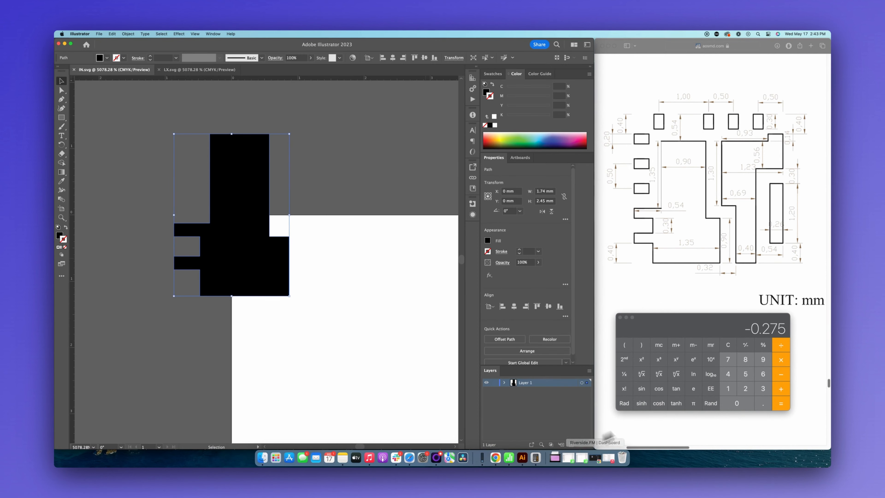
{"action": "left_click", "coordinate": [726, 345]}
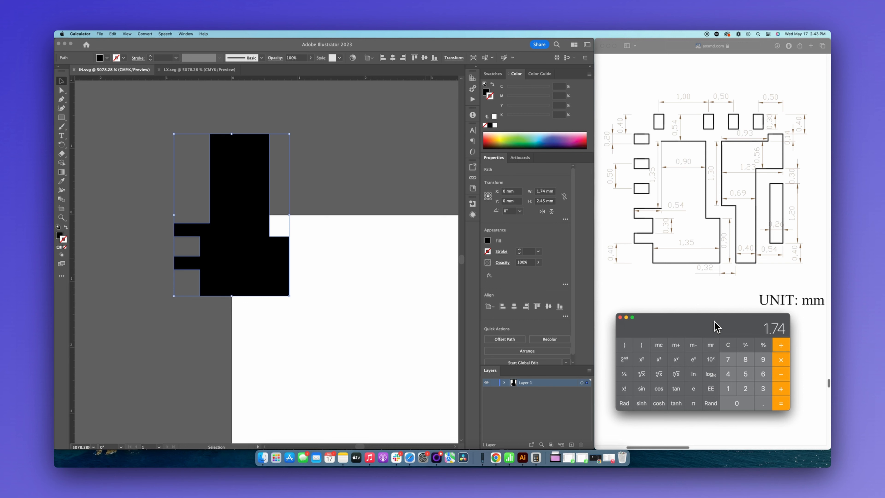
{"action": "type", "text": "/2"}
{"action": "key", "text": "Return"}
{"action": "type", "text": "1.5"}
{"action": "key", "text": "Return"}
{"action": "key", "text": "ctrl+Up"}
{"action": "left_click", "coordinate": [342, 247]}
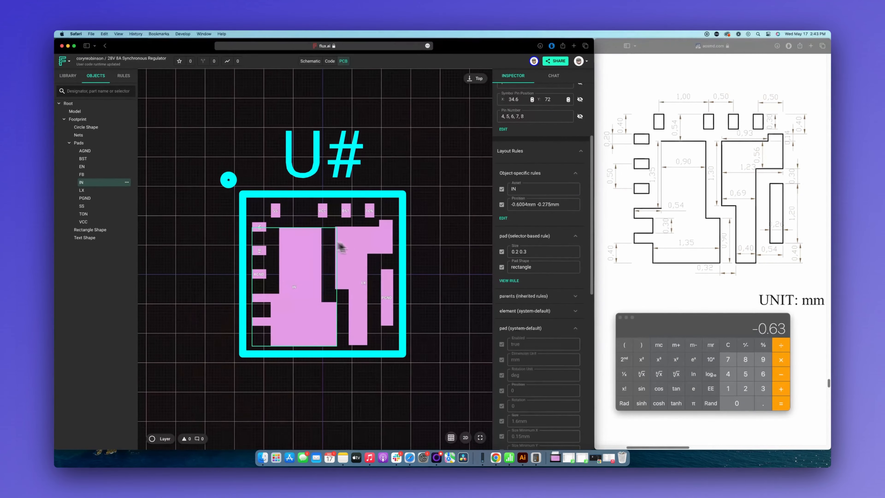
- Set the X value of the IN pad's position to -0.63mm and deselect the pad
{"action": "left_click", "coordinate": [525, 204]}
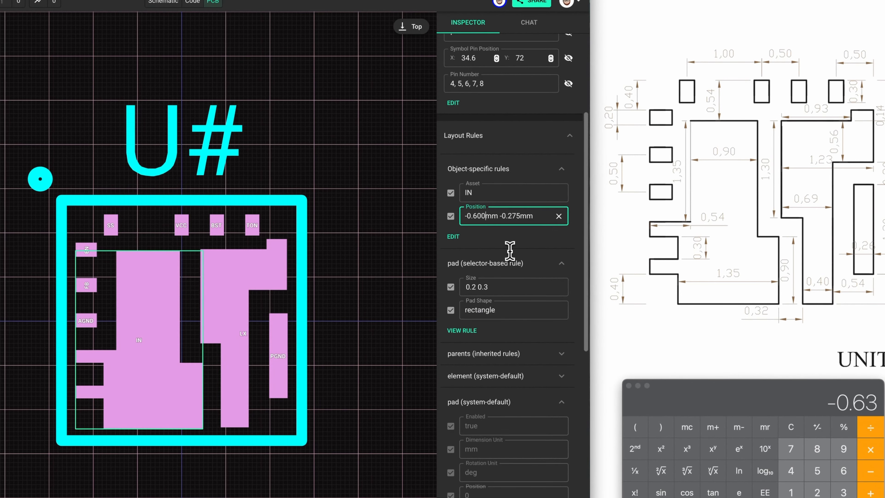
{"action": "key", "text": "BackSpace"}
{"action": "key", "text": "BackSpace"}
{"action": "type", "text": "3"}
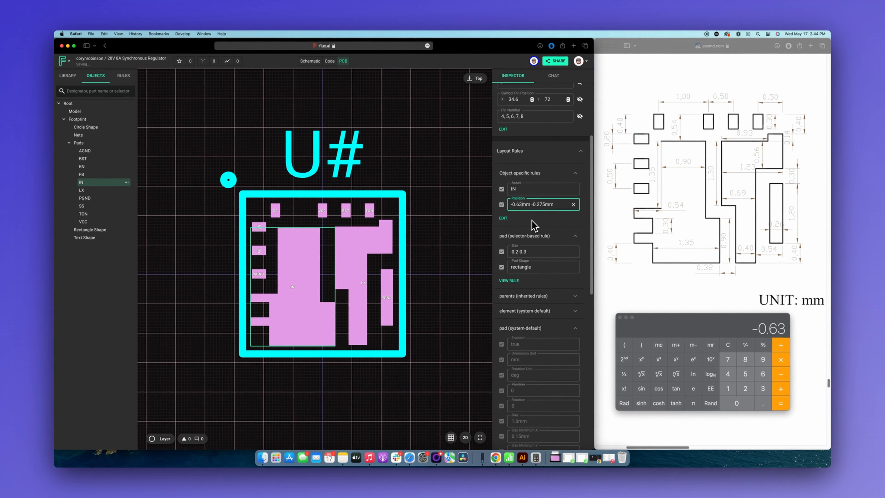
{"action": "left_click", "coordinate": [505, 233]}
{"action": "left_click", "coordinate": [456, 224]}
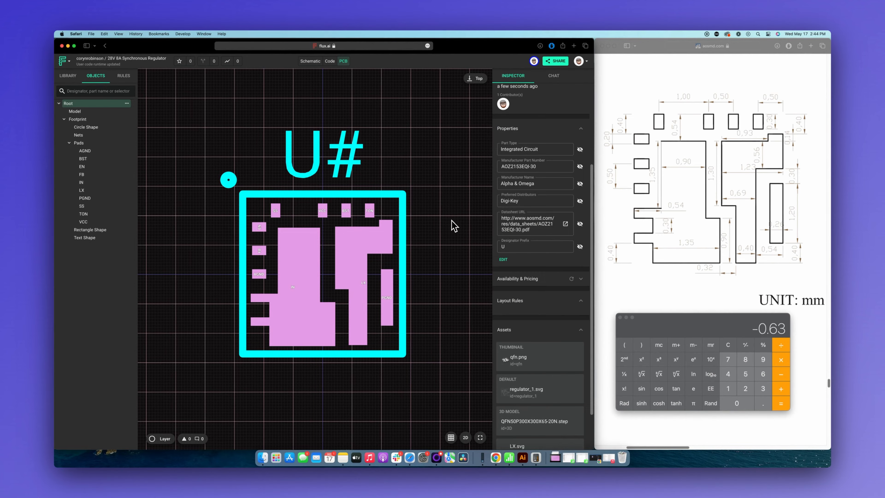
- Select the LX pad in the footprint, and select the matching shape in Illustrator's LX.svg document to read its dimensions
{"action": "left_click", "coordinate": [365, 248]}
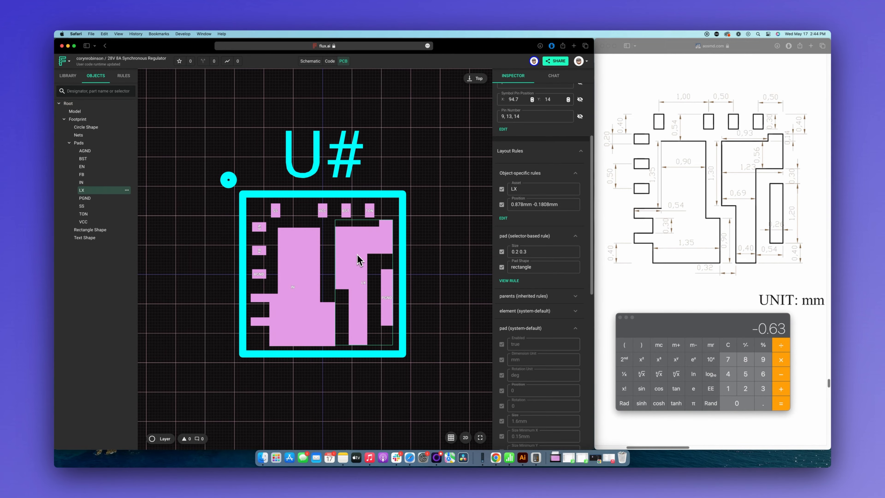
{"action": "key", "text": "ctrl+Up"}
{"action": "left_click", "coordinate": [356, 331]}
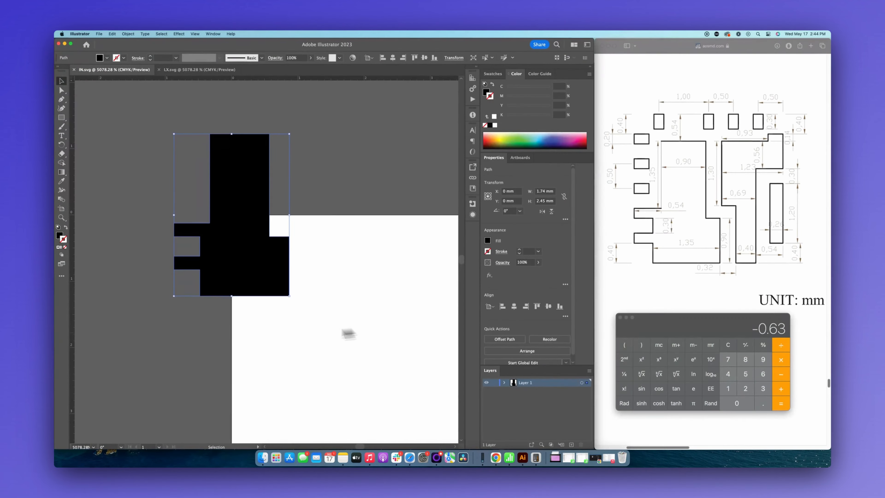
{"action": "left_click", "coordinate": [169, 70]}
{"action": "left_click", "coordinate": [252, 211]}
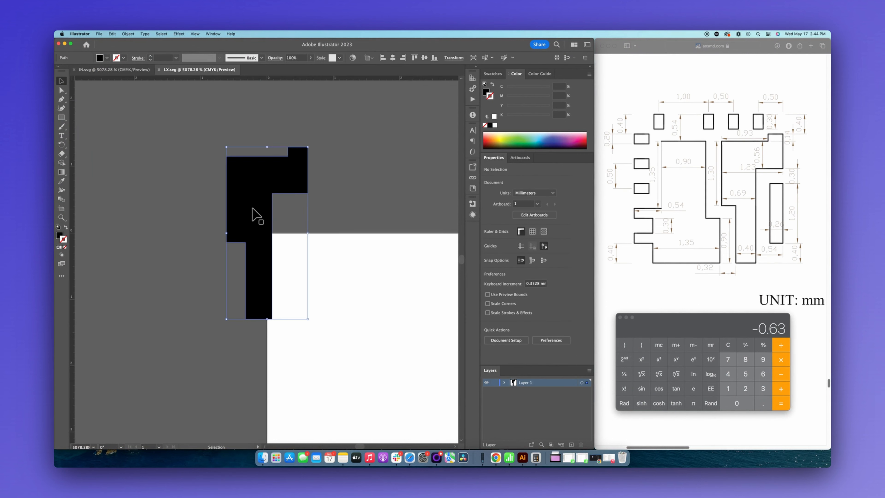
- Calculate the LX pad's X offset in Calculator as half of 1.23 minus 1.5
{"action": "left_click", "coordinate": [727, 345]}
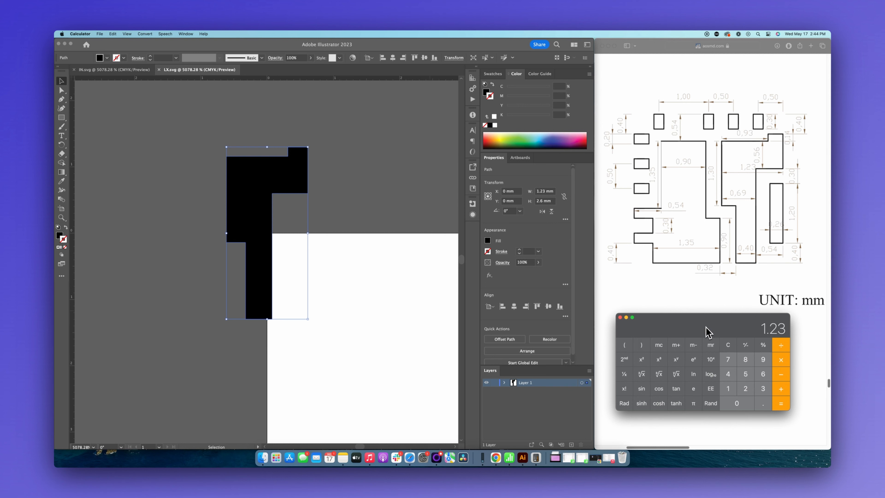
{"action": "type", "text": "/2"}
{"action": "key", "text": "Return"}
{"action": "type", "text": "-1."}
{"action": "key", "text": "Return"}
- Return to Flux and set the X value of the LX pad's position to 0.885mm
{"action": "key", "text": "ctrl+Up"}
{"action": "left_click", "coordinate": [349, 234]}
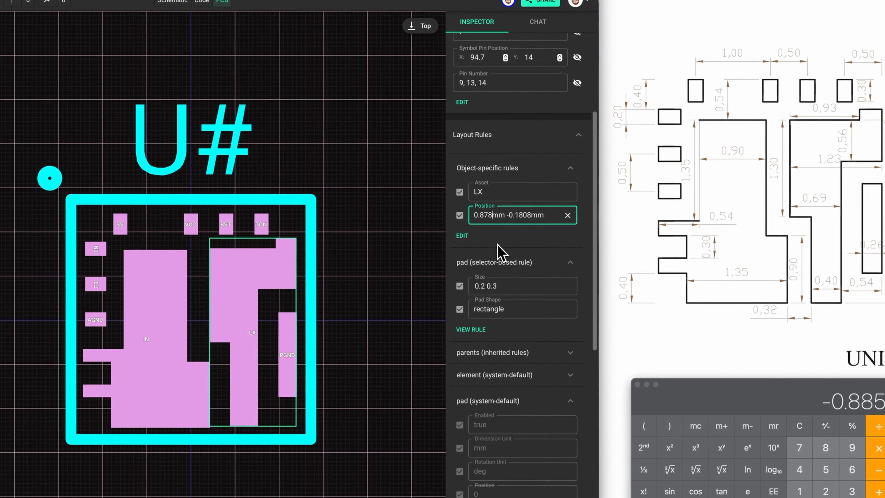
{"action": "key", "text": "BackSpace"}
{"action": "key", "text": "BackSpace"}
{"action": "type", "text": "85"}
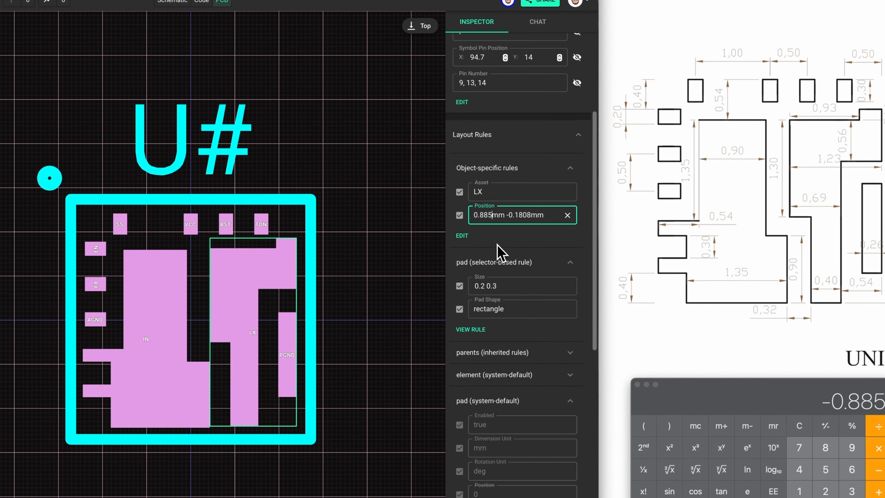
{"action": "left_click", "coordinate": [496, 242]}
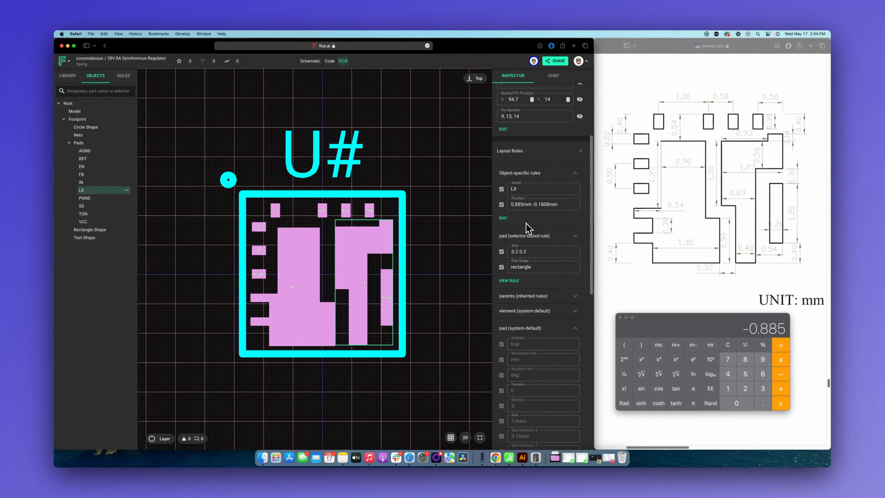
- Read the LX shape's height in Illustrator and calculate half of 2.6 minus 1.5 in Calculator
{"action": "key", "text": "ctrl+Up"}
{"action": "key", "text": "ctrl+Up"}
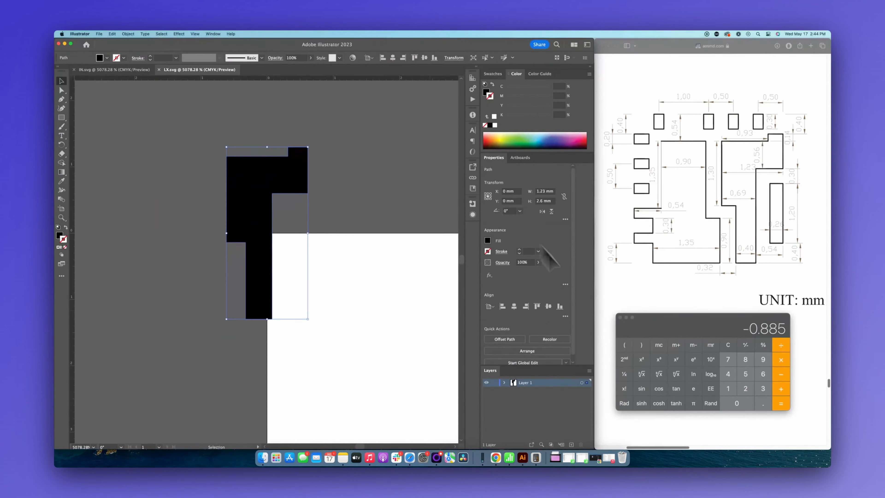
{"action": "left_click", "coordinate": [729, 345]}
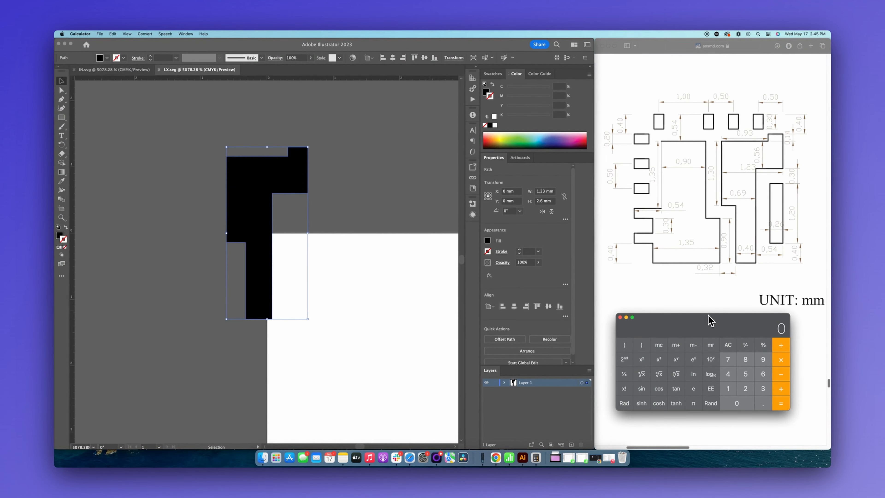
{"action": "type", "text": "2.6/-1.5="}
- Return to Flux, set the Y value of the LX pad's position to -0.2mm, and deselect the pad
{"action": "key", "text": "ctrl+Up"}
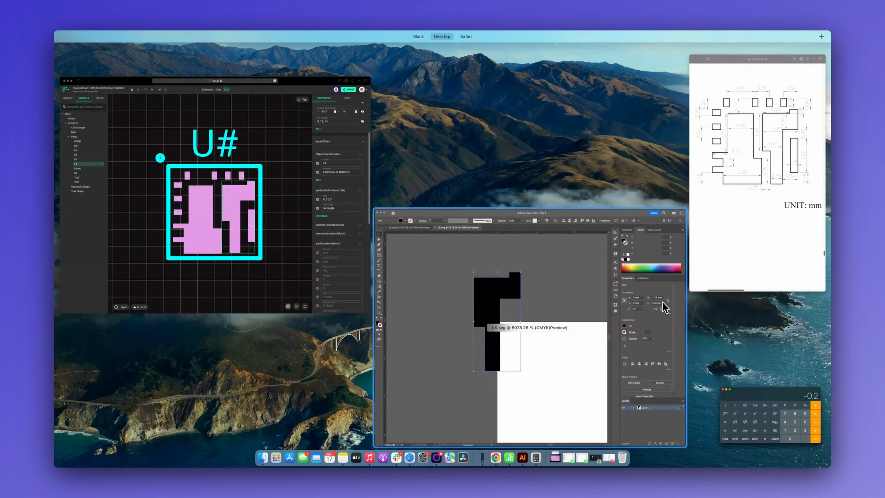
{"action": "left_click", "coordinate": [335, 240]}
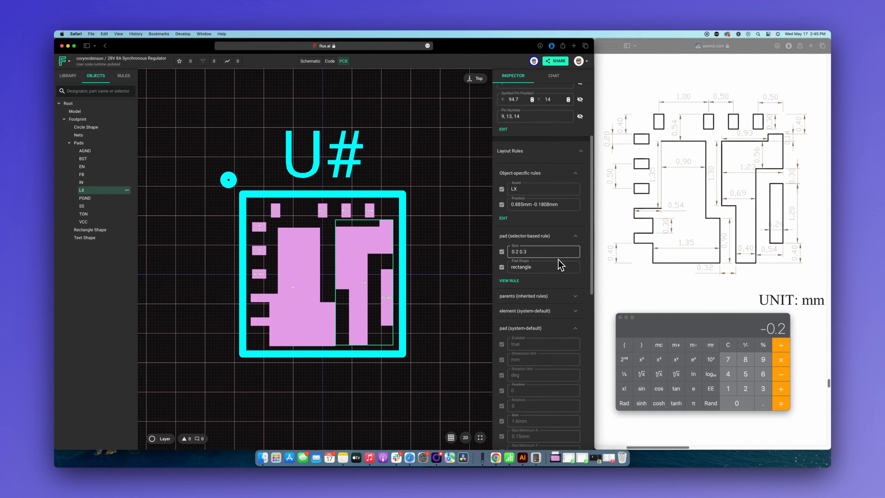
{"action": "left_click", "coordinate": [526, 206]}
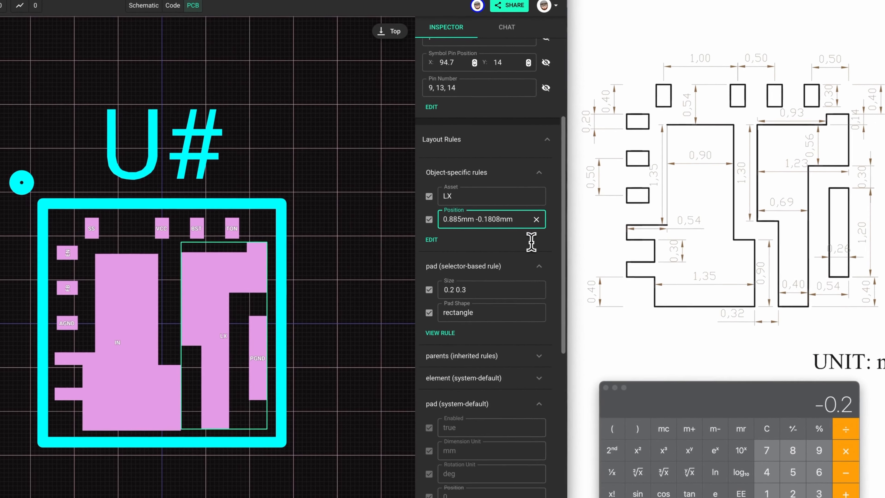
{"action": "key", "text": "Left"}
{"action": "key", "text": "Left"}
{"action": "key", "text": "BackSpace"}
{"action": "key", "text": "BackSpace"}
{"action": "key", "text": "BackSpace"}
{"action": "key", "text": "BackSpace"}
{"action": "type", "text": "2"}
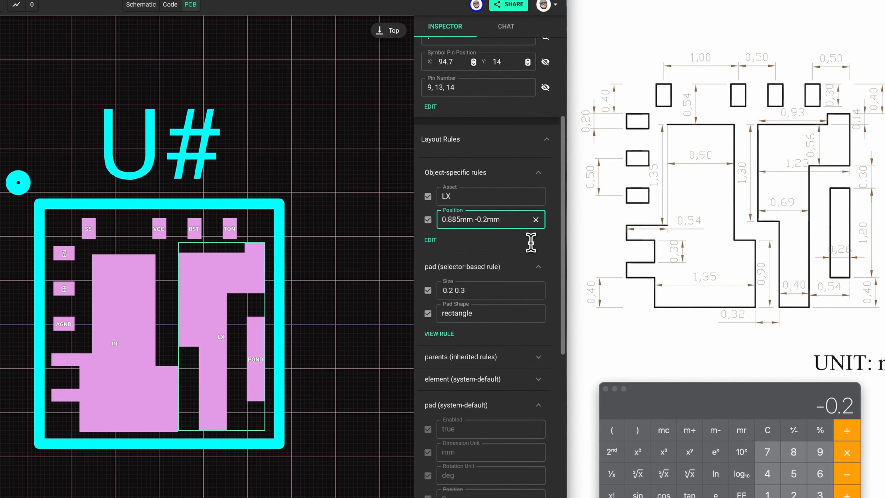
{"action": "left_click", "coordinate": [536, 249]}
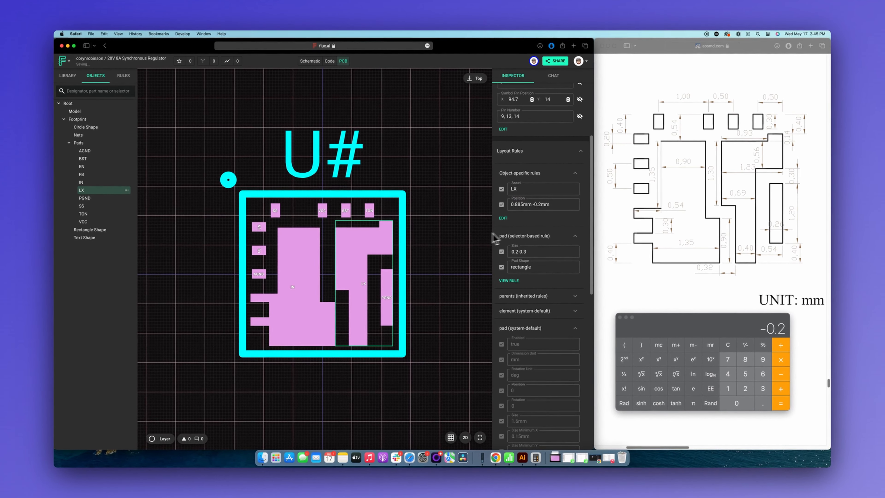
{"action": "left_click", "coordinate": [470, 239]}
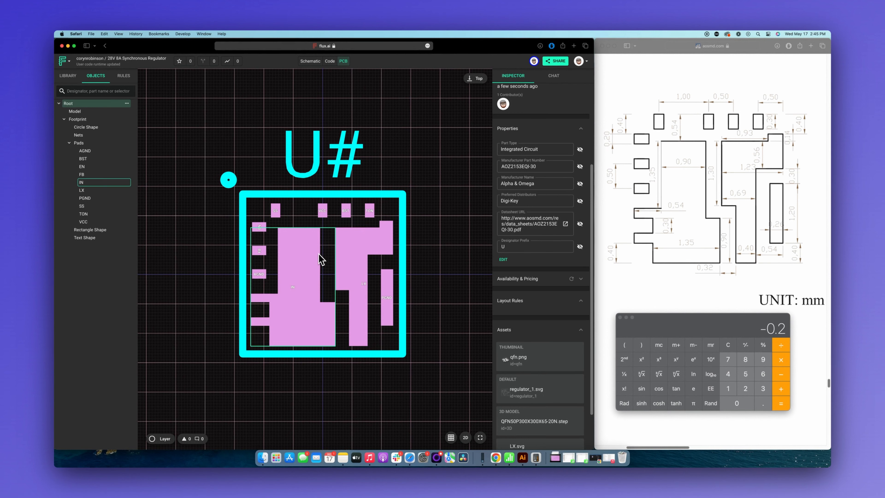
- Publish the component's changes without adding notes
{"action": "left_click", "coordinate": [63, 61]}
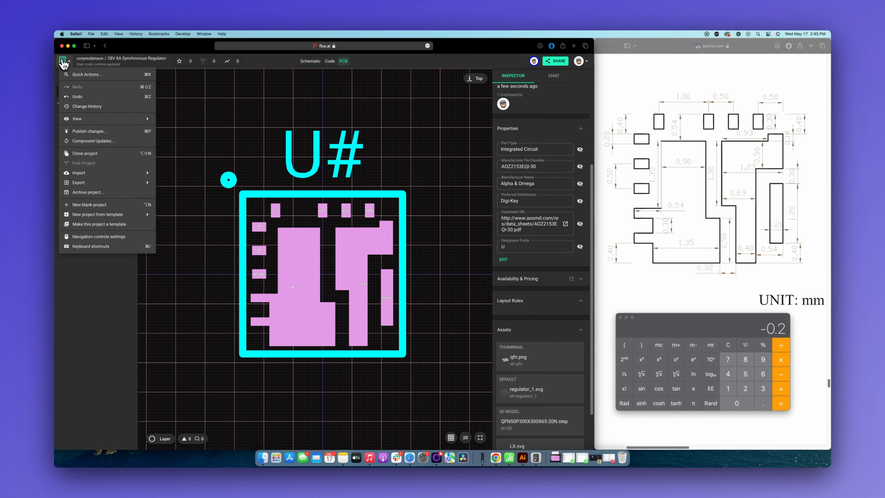
{"action": "left_click", "coordinate": [134, 133]}
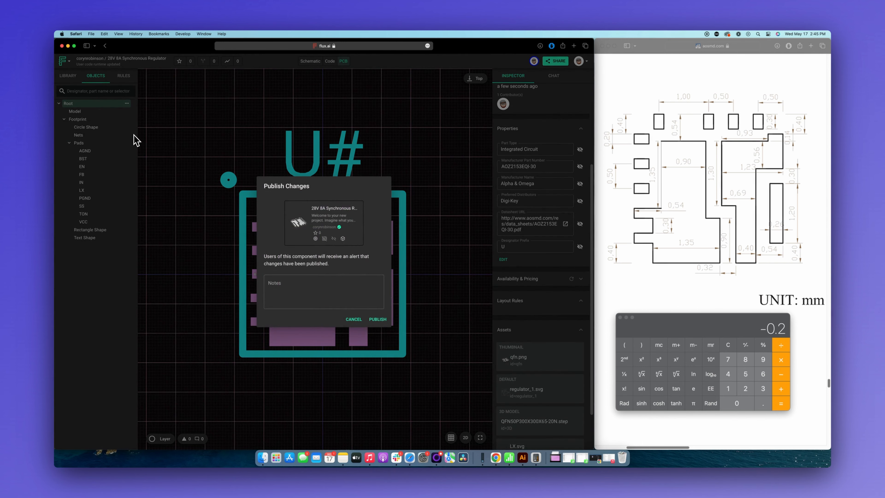
{"action": "left_click", "coordinate": [379, 319]}
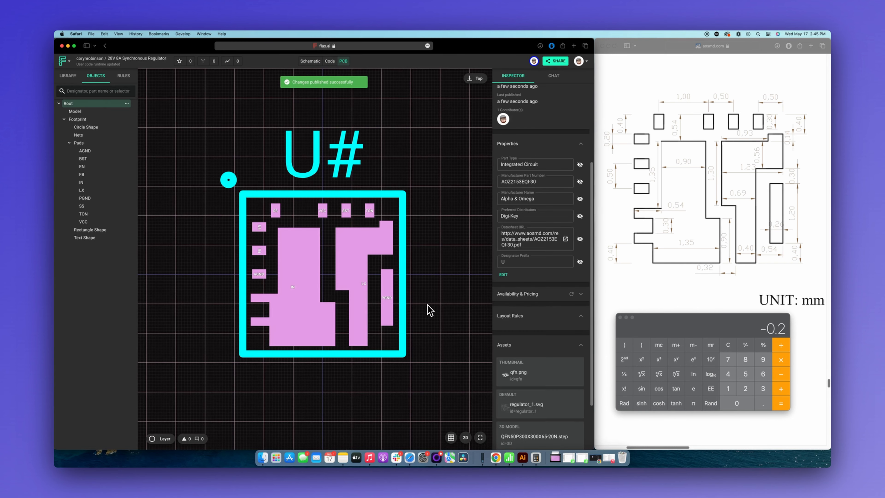